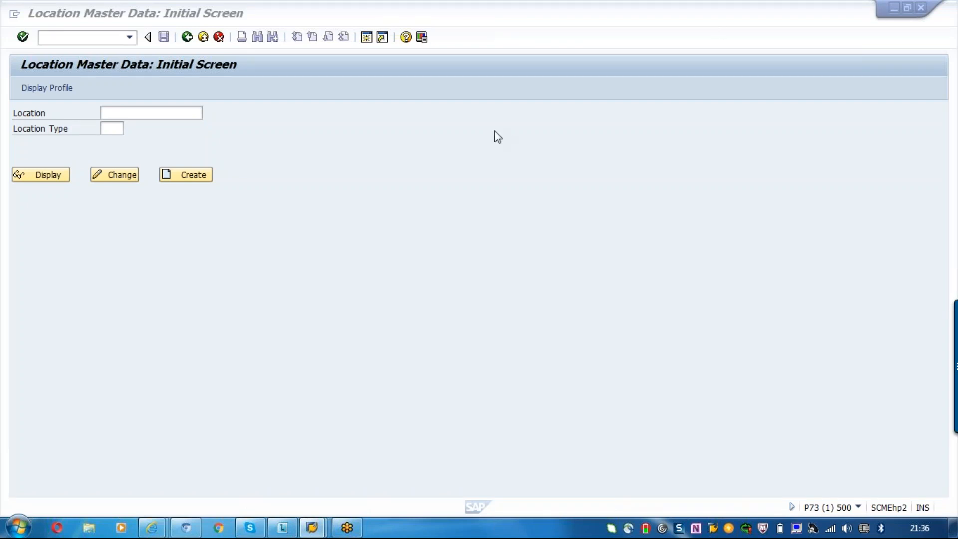
- Set the location type to 1030 (Terminal) from the list of available location types
click(110, 115)
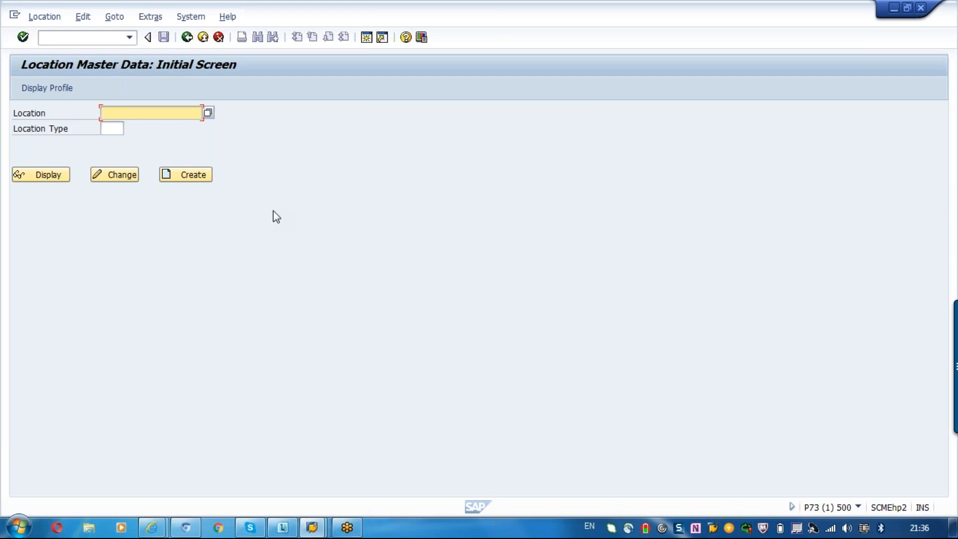
click(114, 129)
click(130, 129)
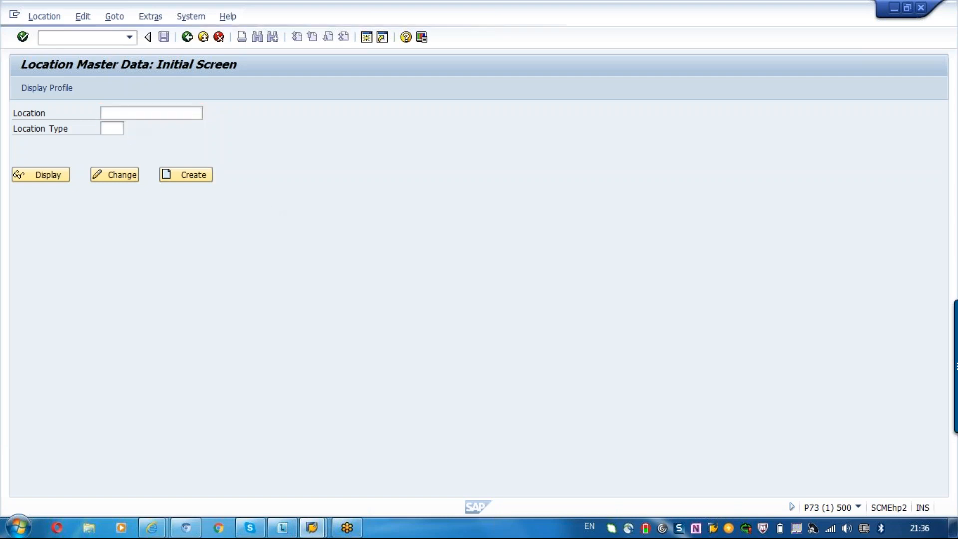
click(127, 170)
click(93, 225)
click(85, 237)
click(89, 250)
click(93, 264)
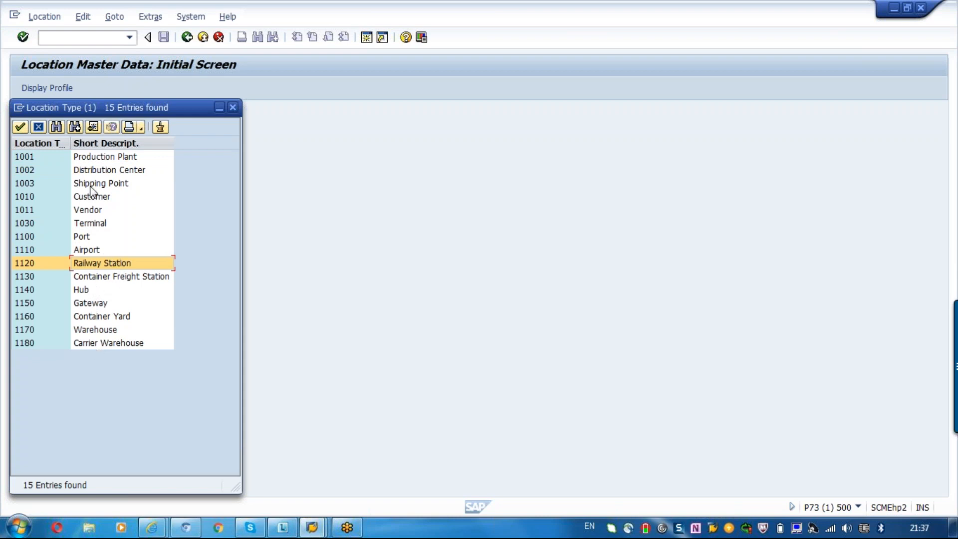
click(89, 223)
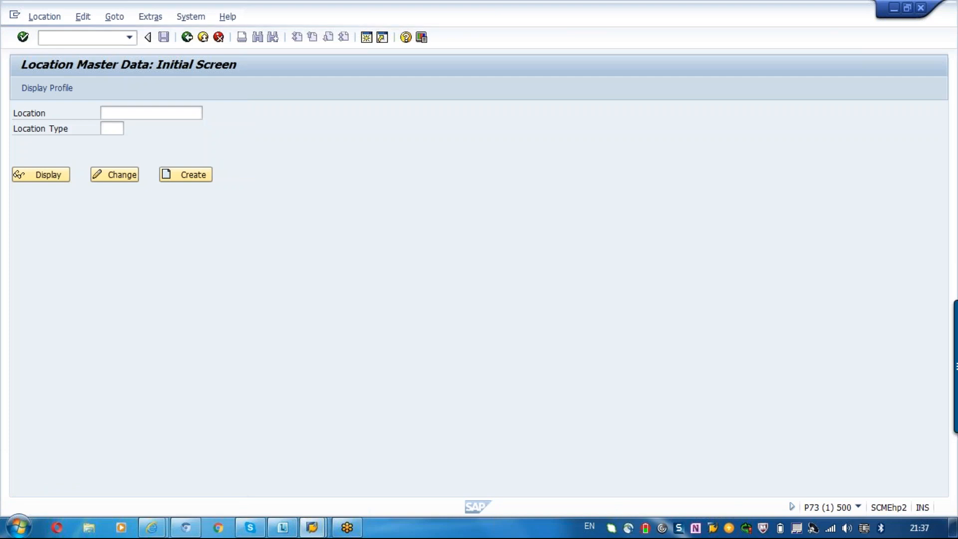
- Enter TM_TERMINA as the location name and start creating the location
click(114, 116)
text(TM_Termina)
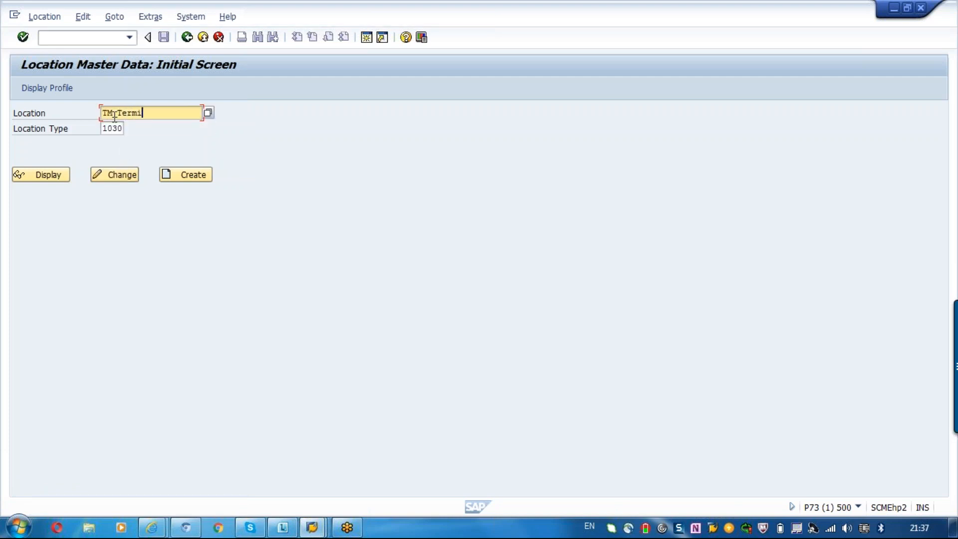
key(Return)
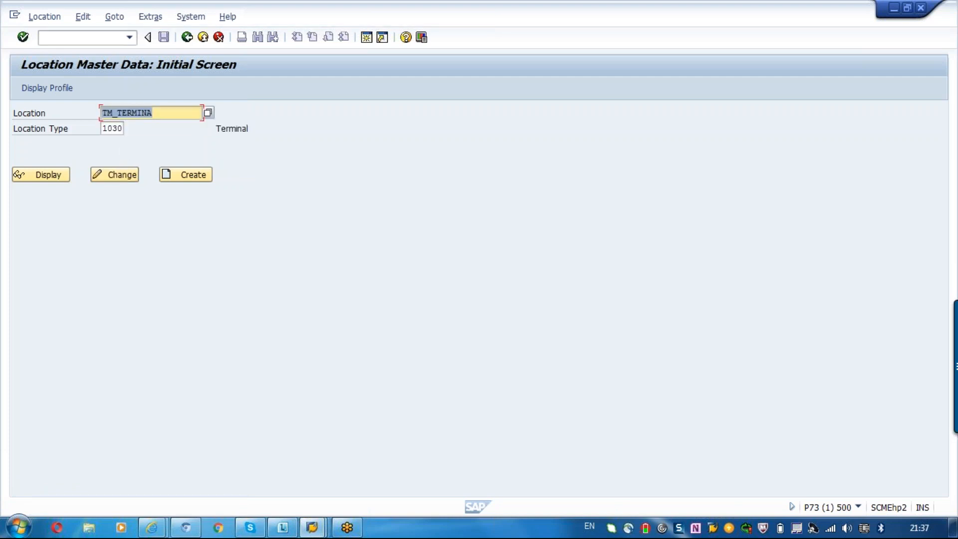
click(195, 176)
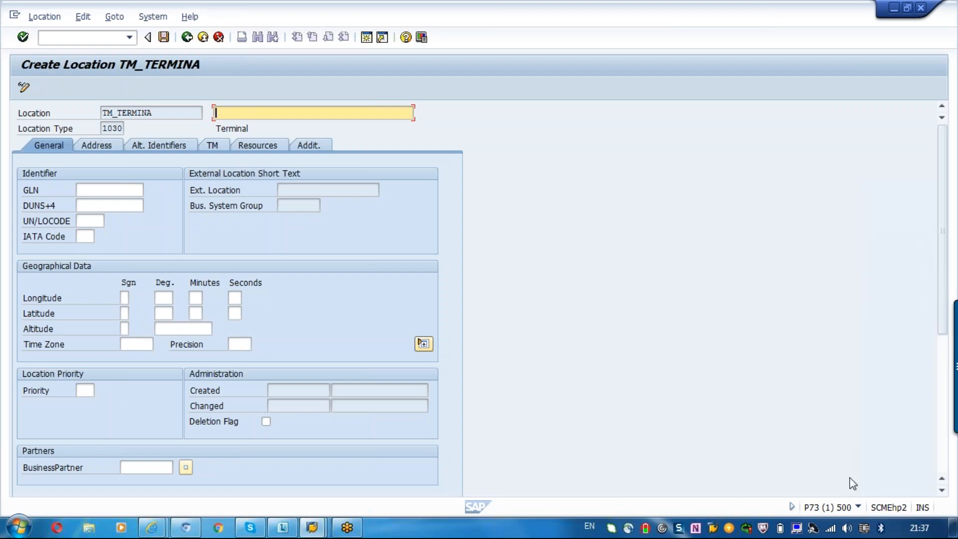
- Show the transaction code in the status bar and enter the location description "Terminal for Transportation Lane"
click(859, 507)
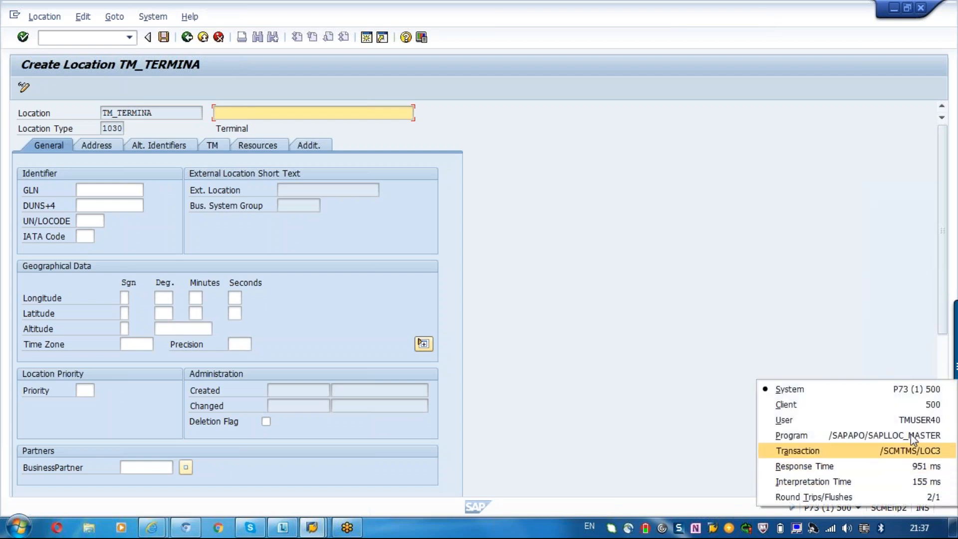
click(911, 451)
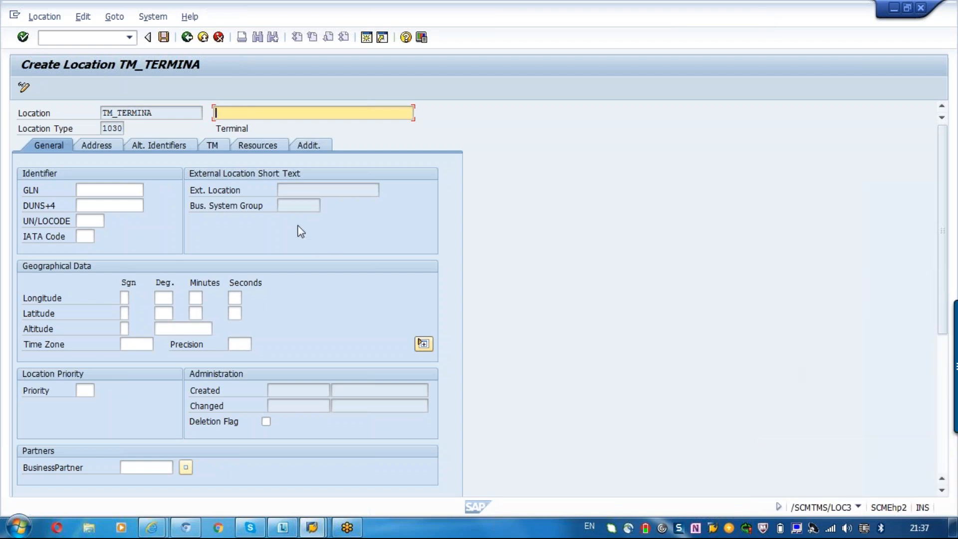
text(Terminal for Transportat)
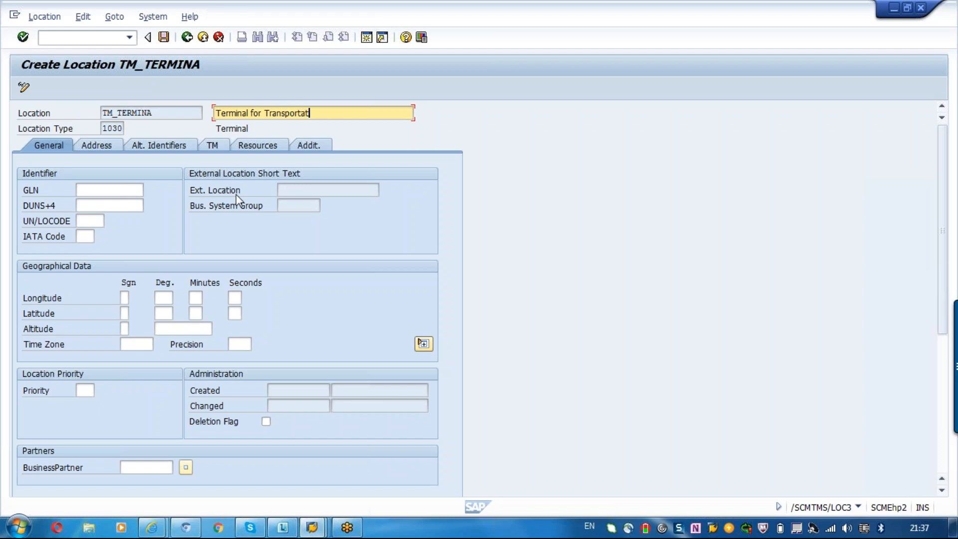
text(ion Lane)
- Examine the location's description, longitude sign and identifier fields GLN, DUNS+4, UN/LOCODE and IATA Code
click(102, 192)
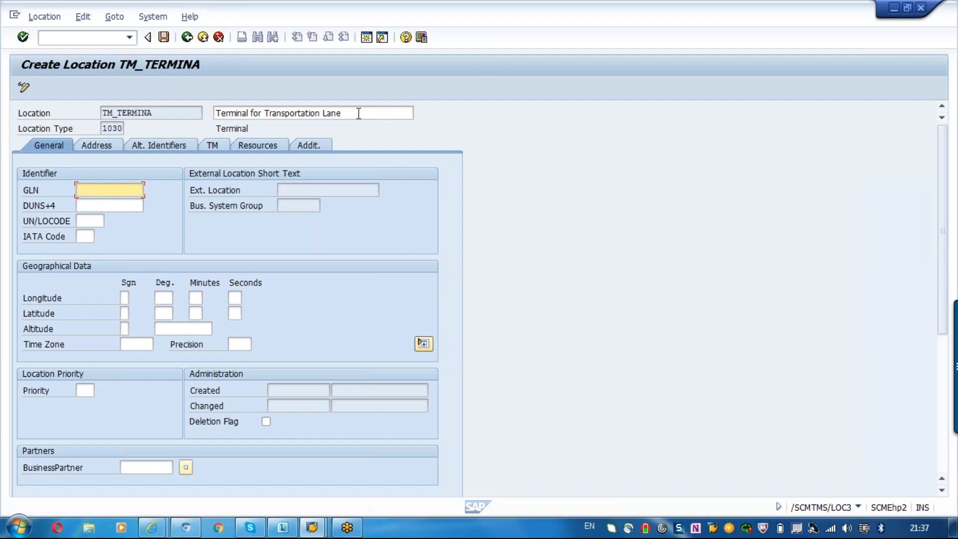
drag(358, 114, 238, 109)
click(238, 109)
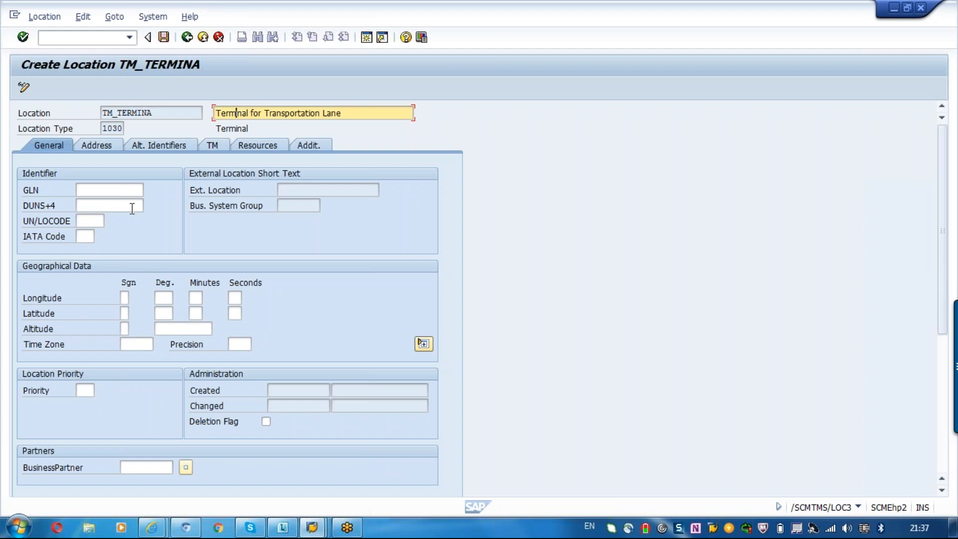
click(124, 300)
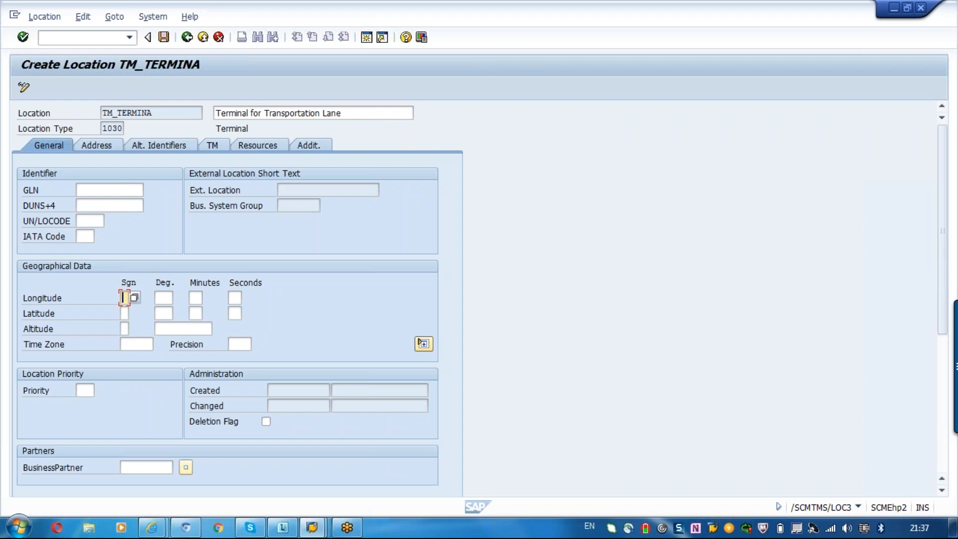
click(97, 191)
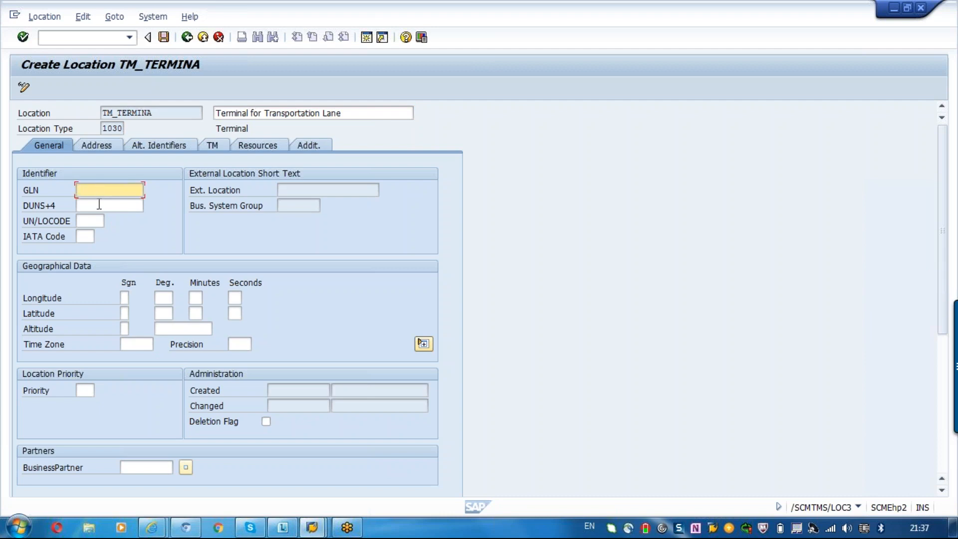
click(99, 204)
click(88, 236)
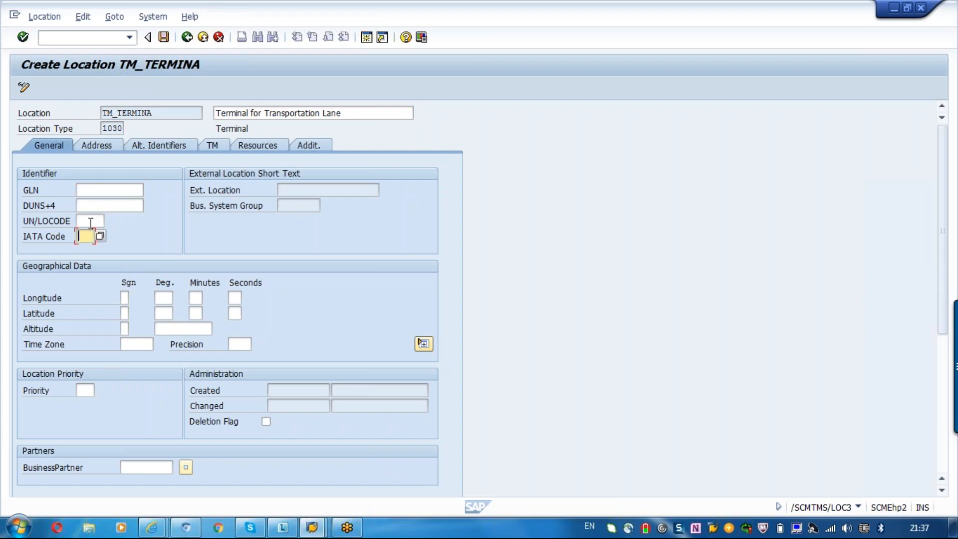
click(90, 221)
- Set the sign of both the longitude and the latitude to + in the geographical data
click(125, 298)
click(134, 298)
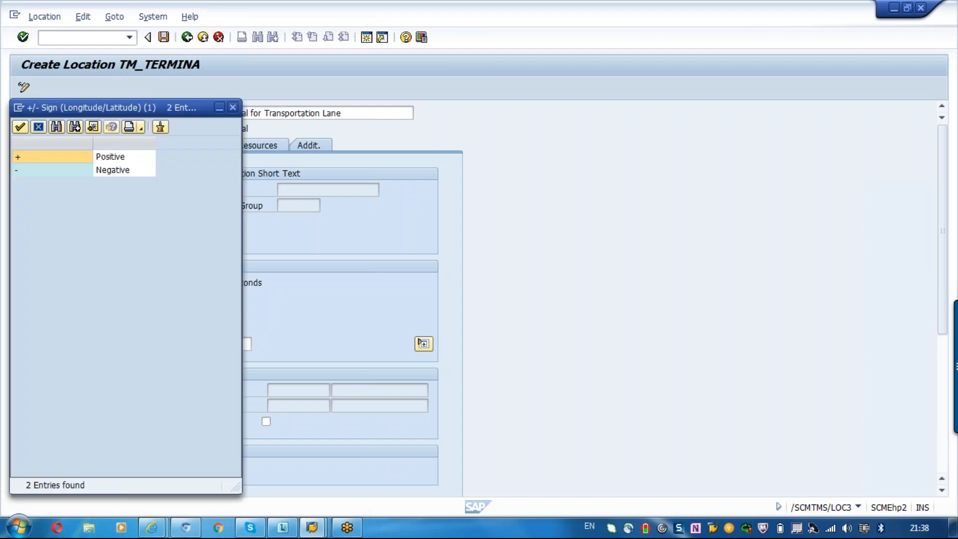
double_click(110, 158)
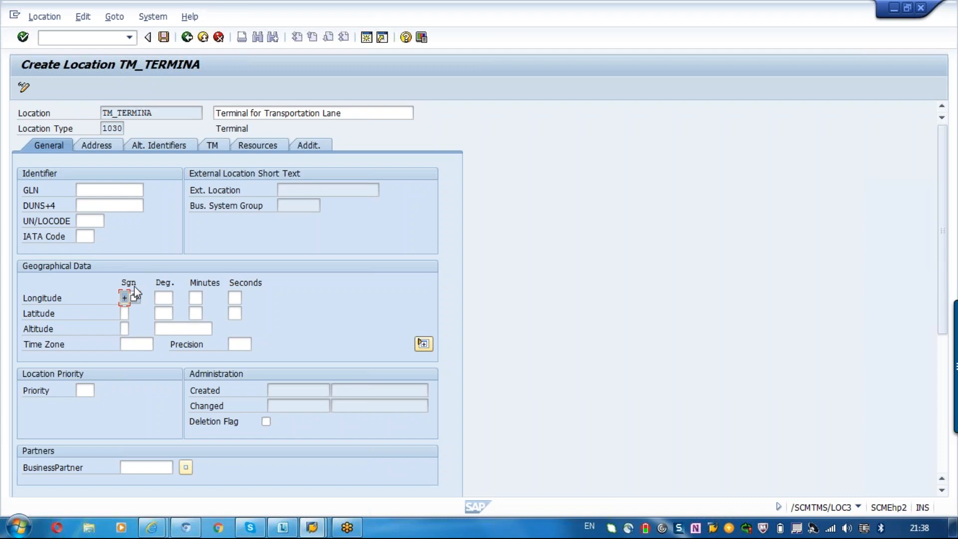
click(165, 298)
click(123, 313)
text(+)
- Set the location's time zone to CET and its priority to 1
click(136, 344)
text(CET)
key(Return)
click(245, 348)
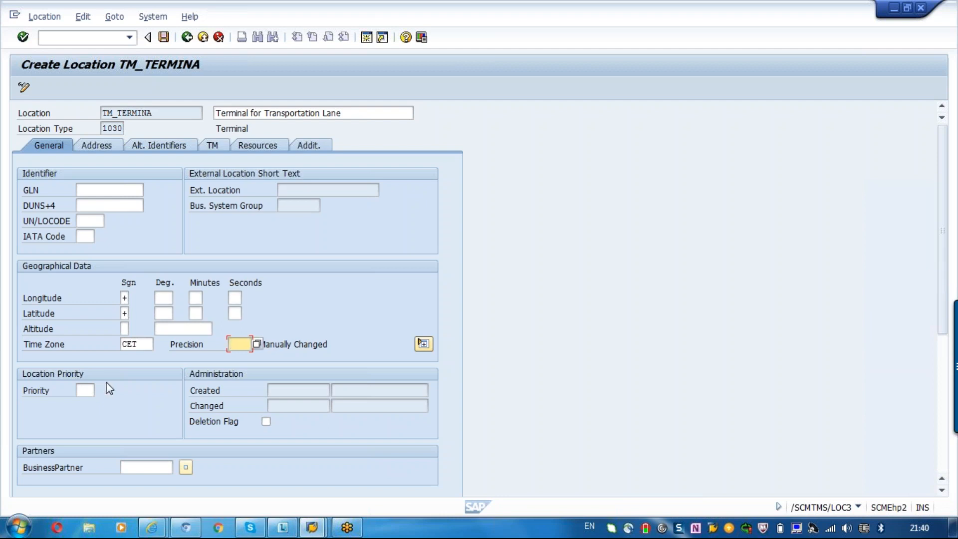
click(85, 391)
text(1)
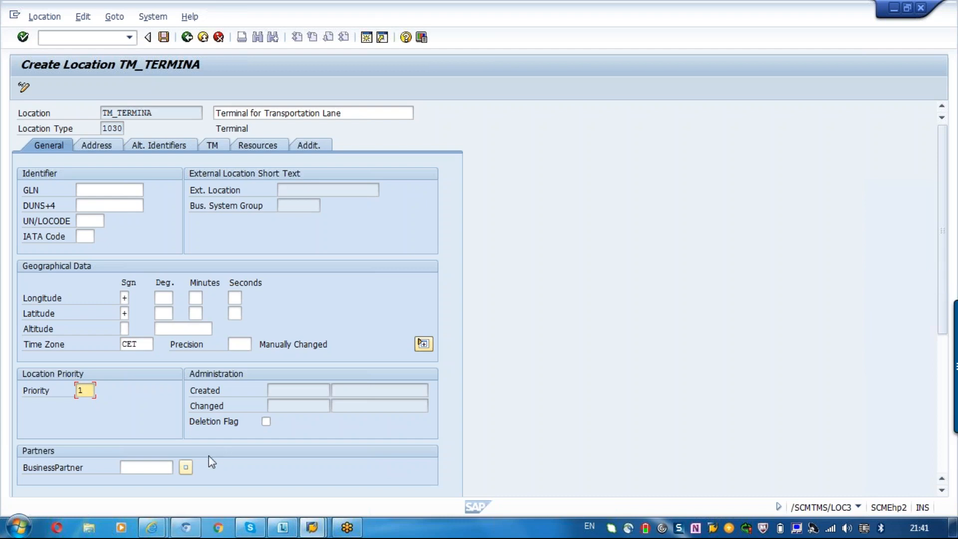
click(170, 467)
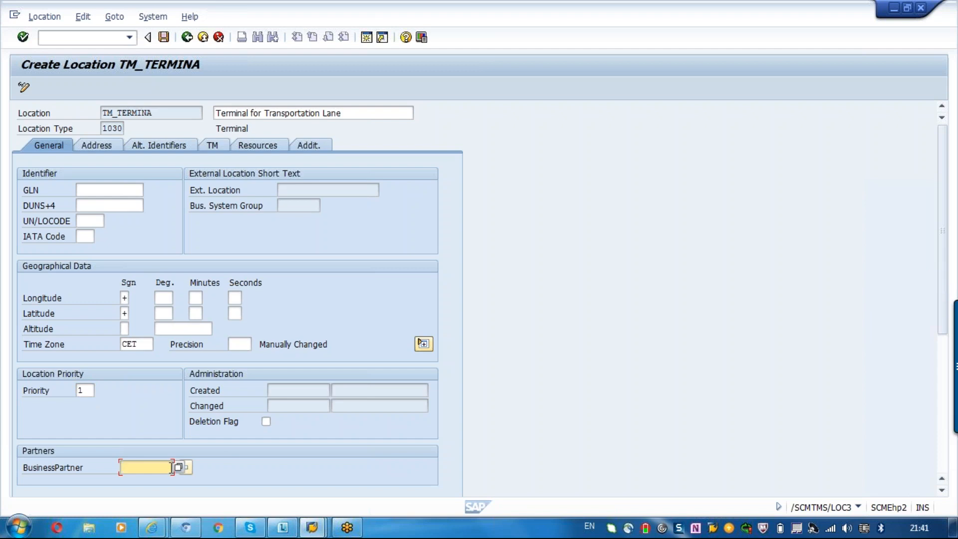
- Set the title in the location's address data to Company
click(102, 144)
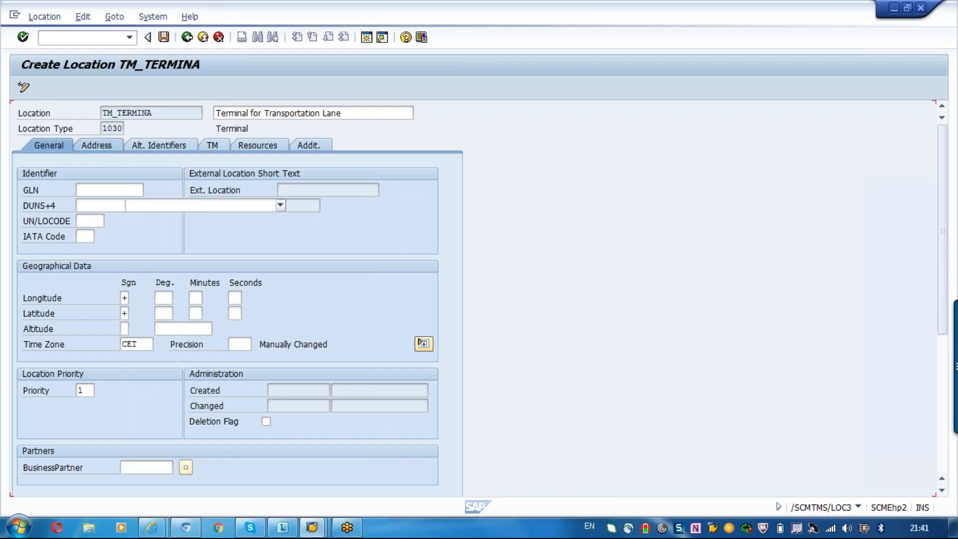
click(159, 206)
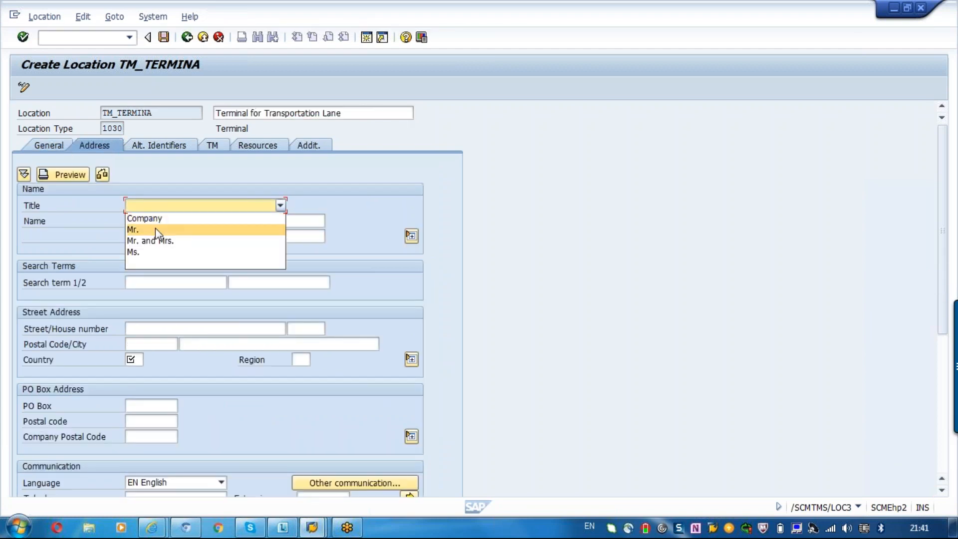
click(149, 219)
click(147, 220)
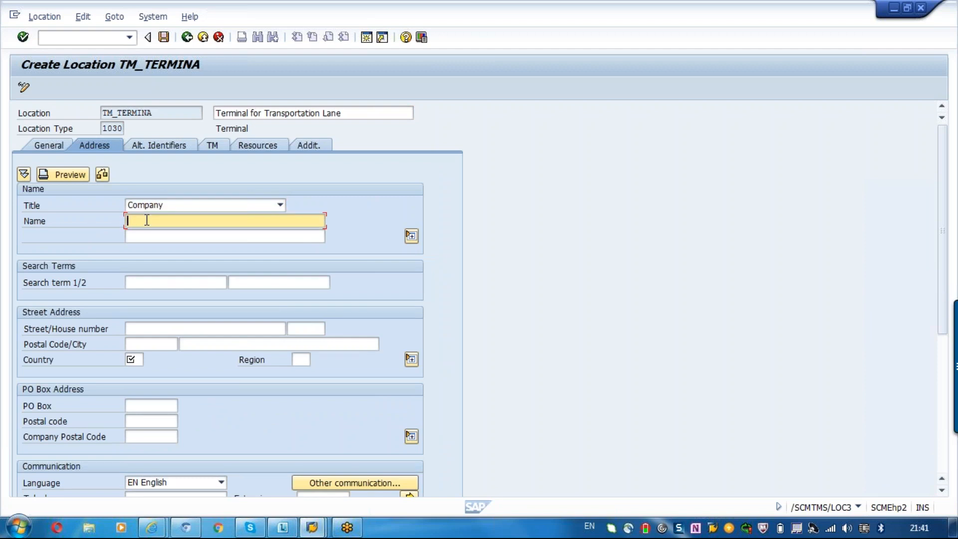
- Set the country in the location's street address to DE
click(140, 360)
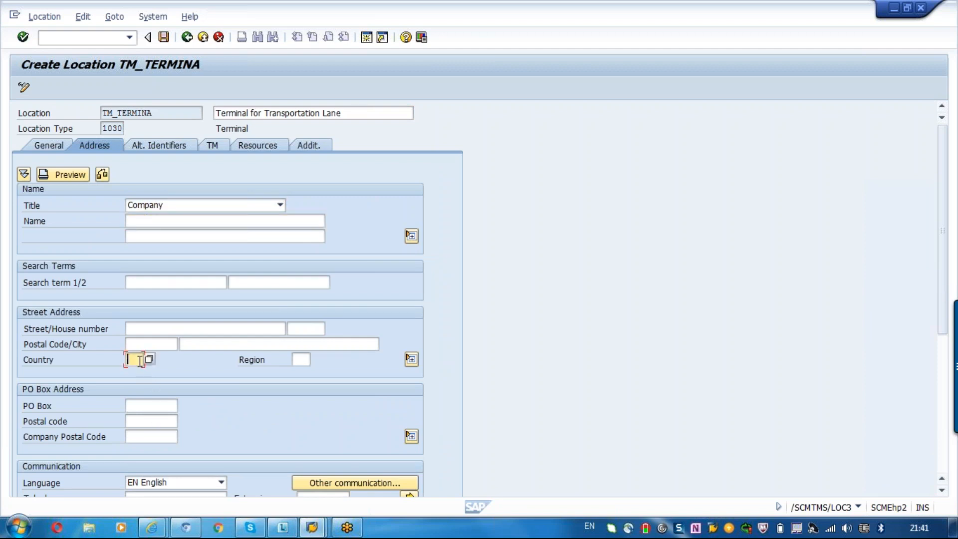
text(de)
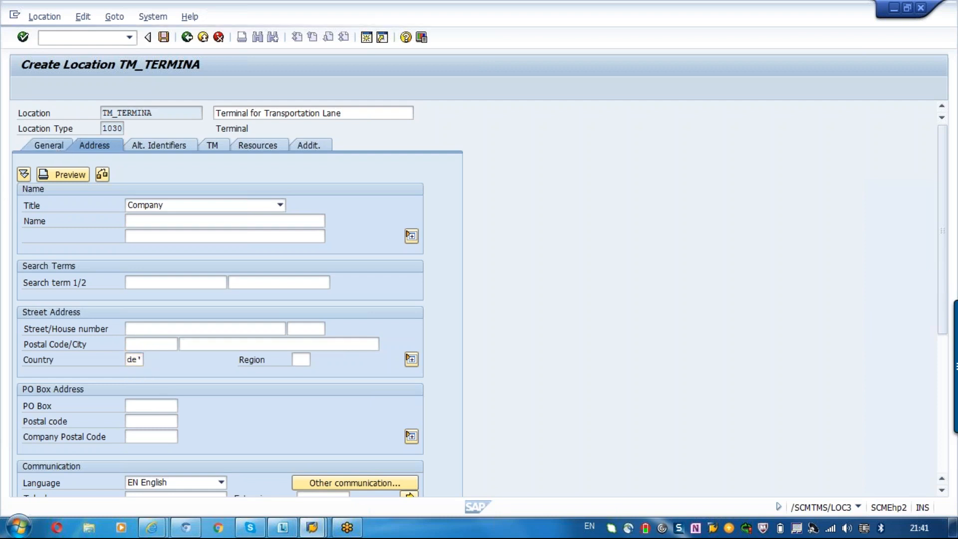
key(Return)
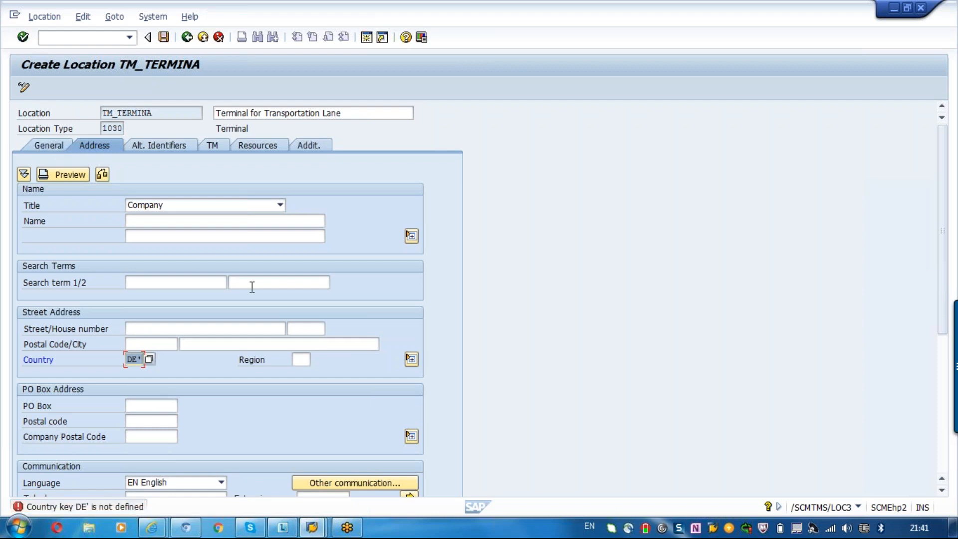
text(de)
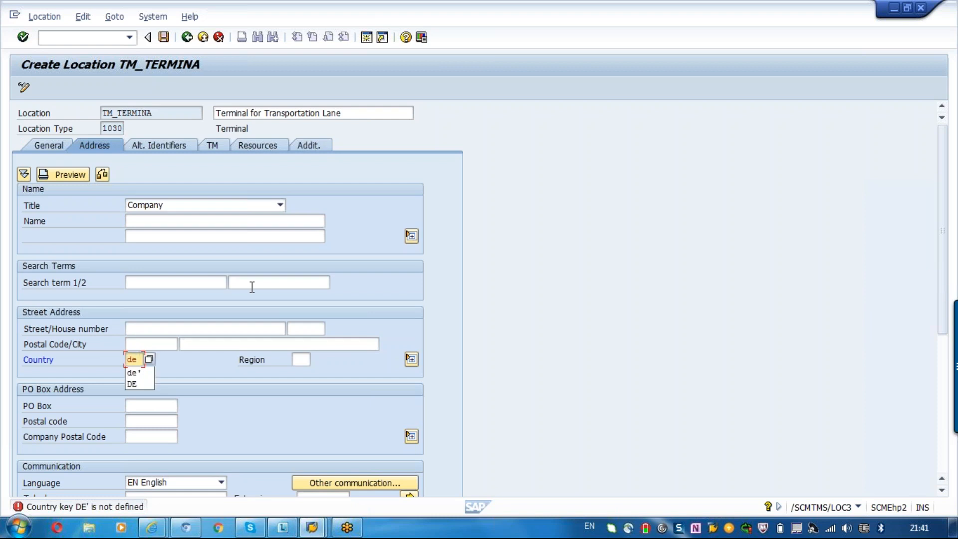
key(Return)
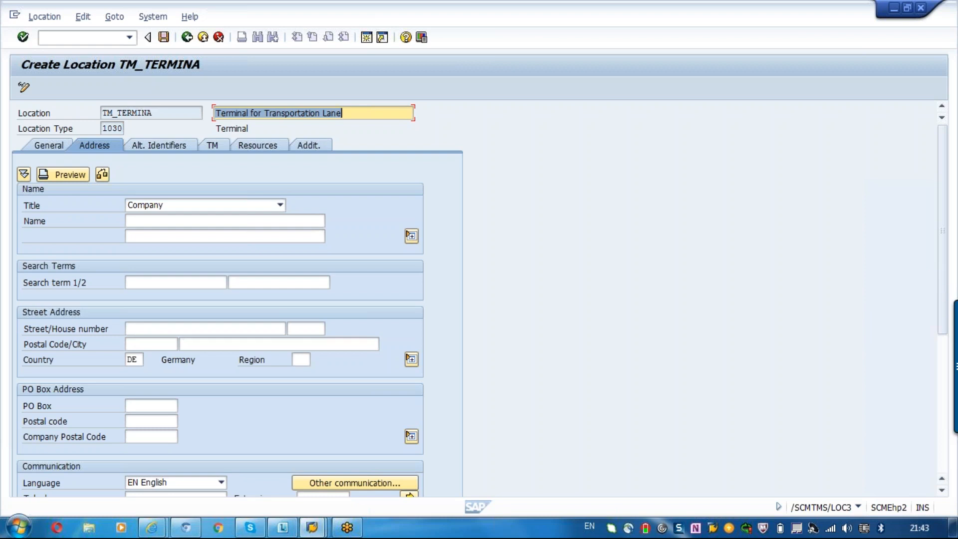
- Review the location's geographical data and its alternative location identifier table with ALI Type and Alternative ID
click(48, 146)
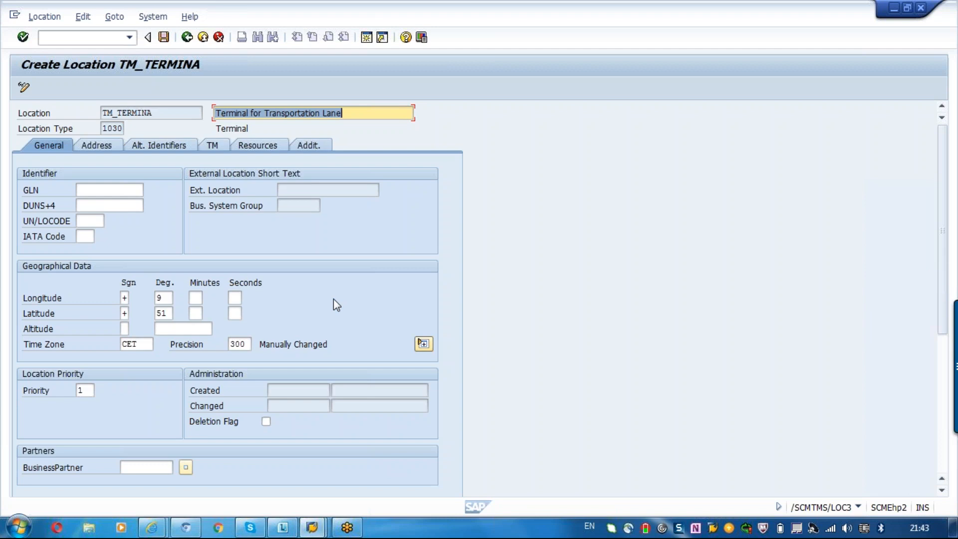
click(156, 147)
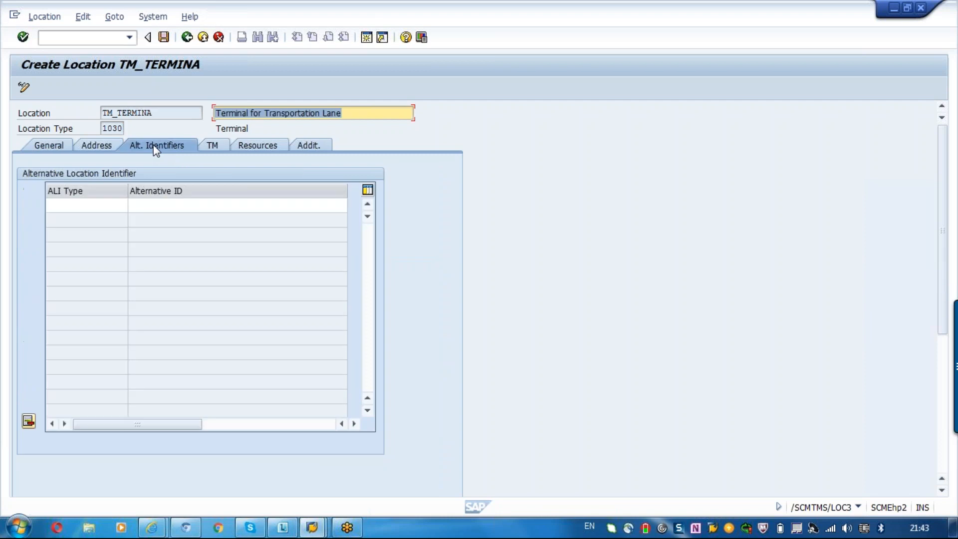
click(87, 206)
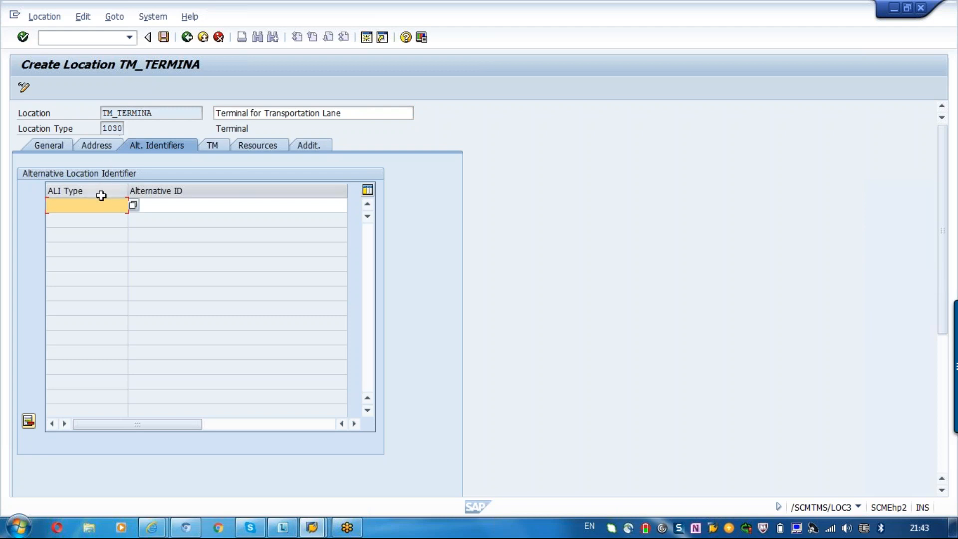
click(181, 203)
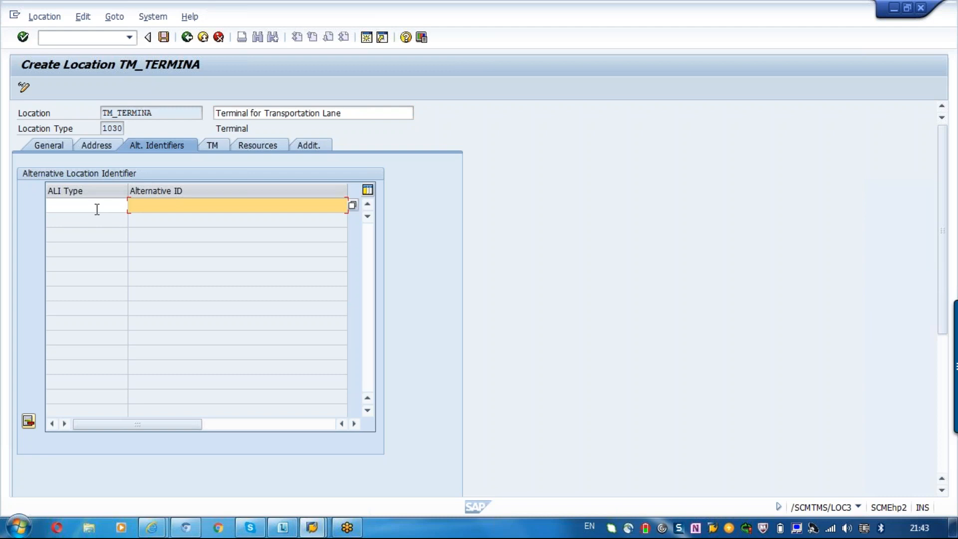
click(206, 152)
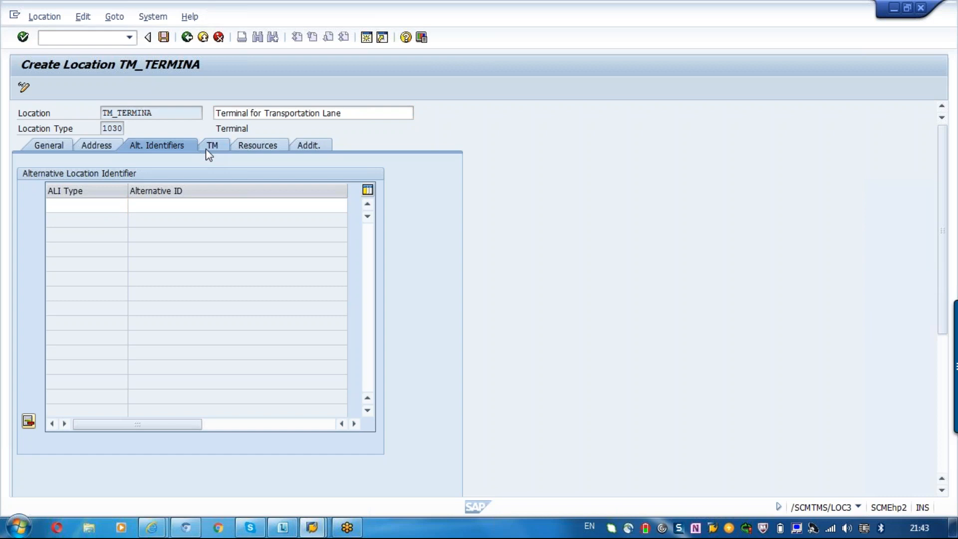
click(144, 150)
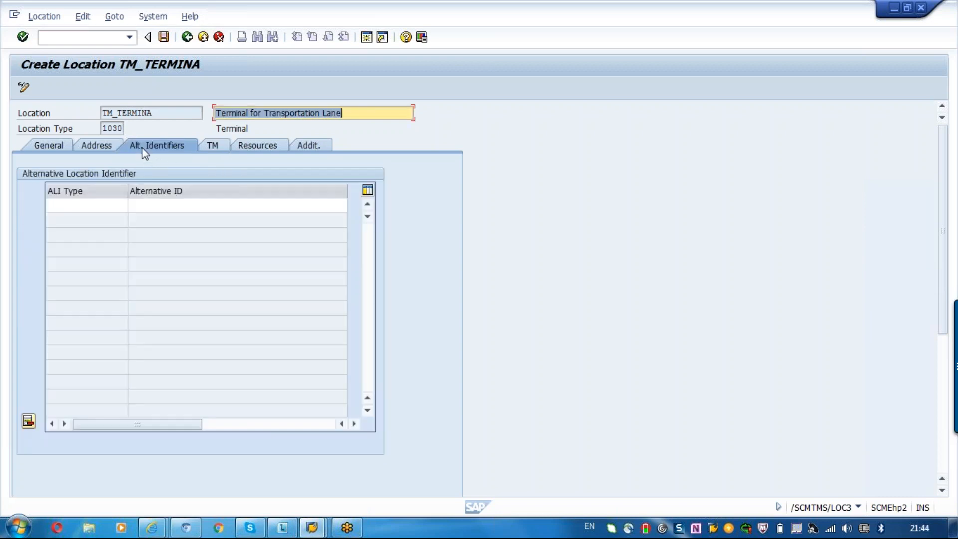
click(156, 109)
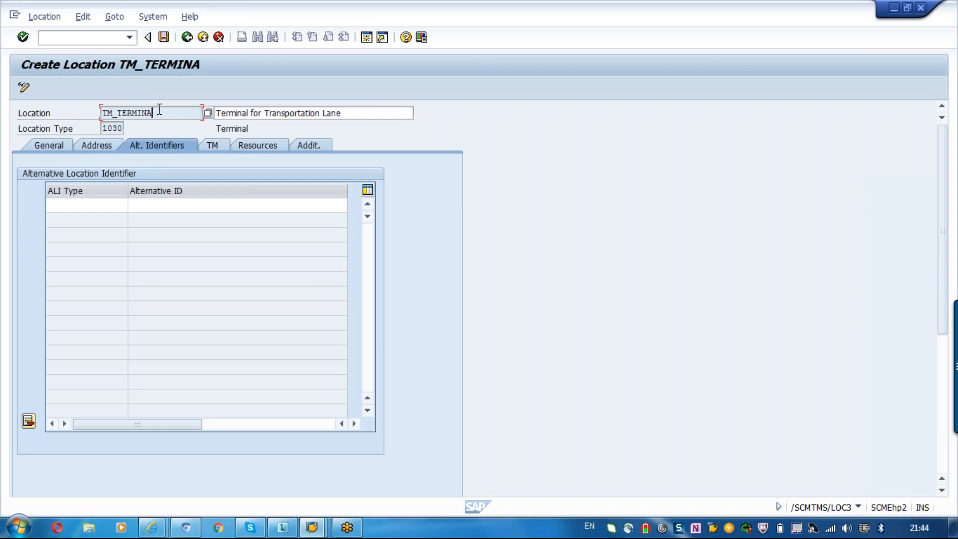
- Review the location's alternative identifiers, goods wait time, air cargo security and resource settings
click(88, 204)
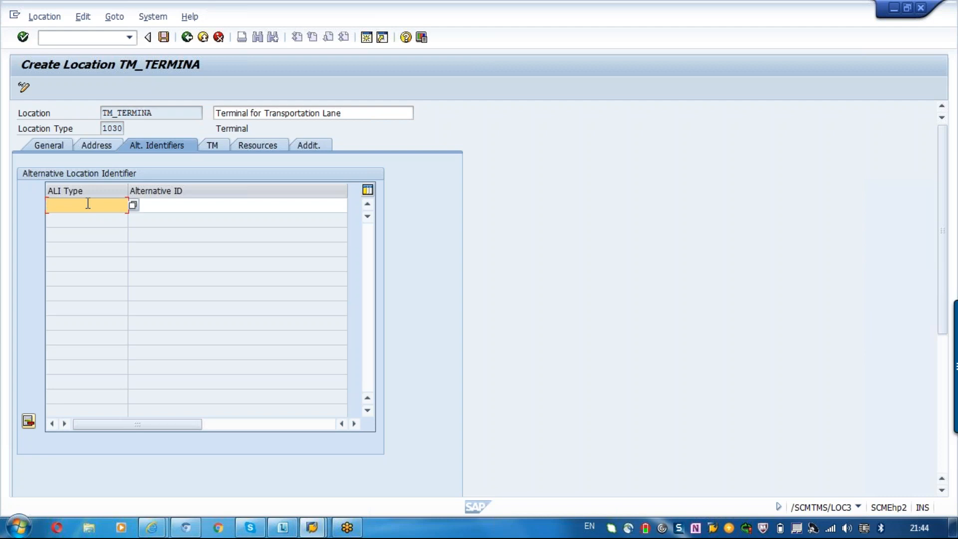
click(213, 144)
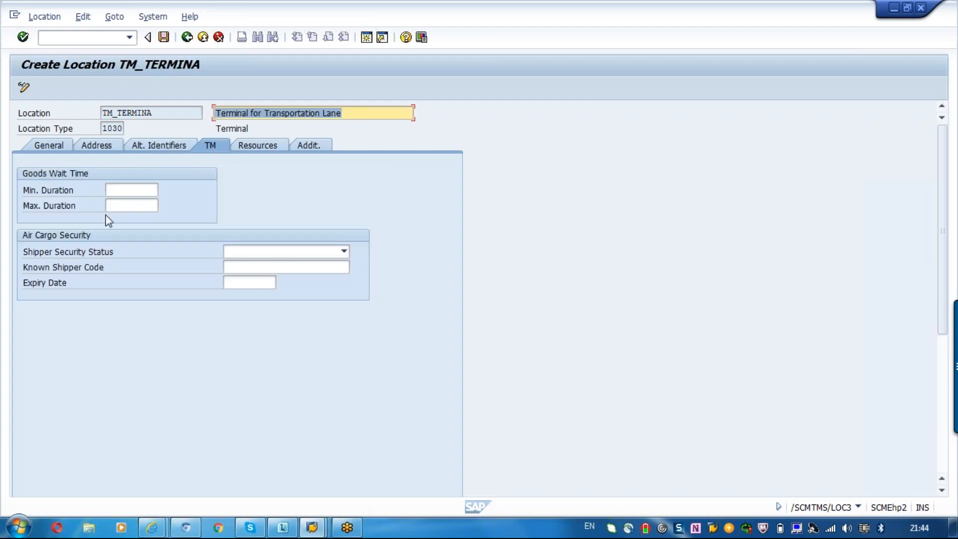
click(139, 187)
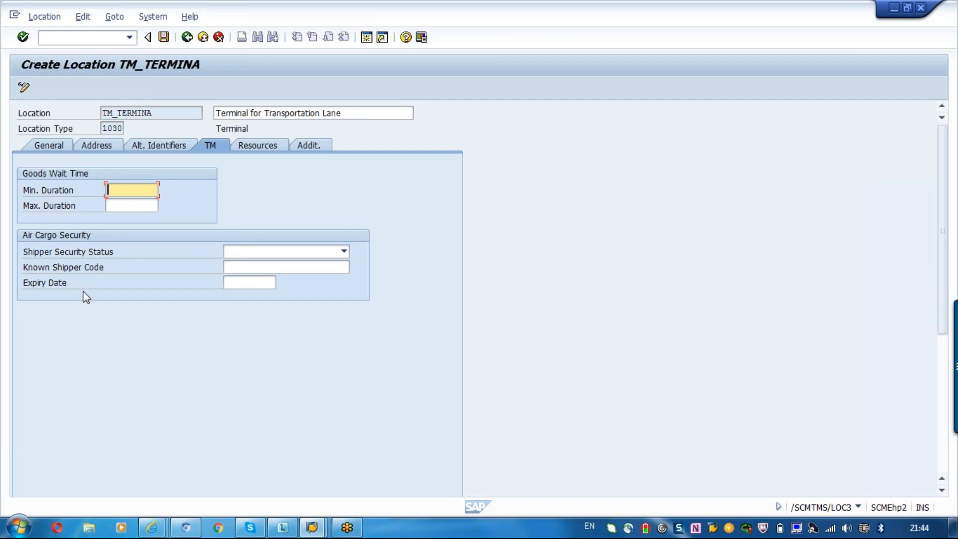
click(278, 147)
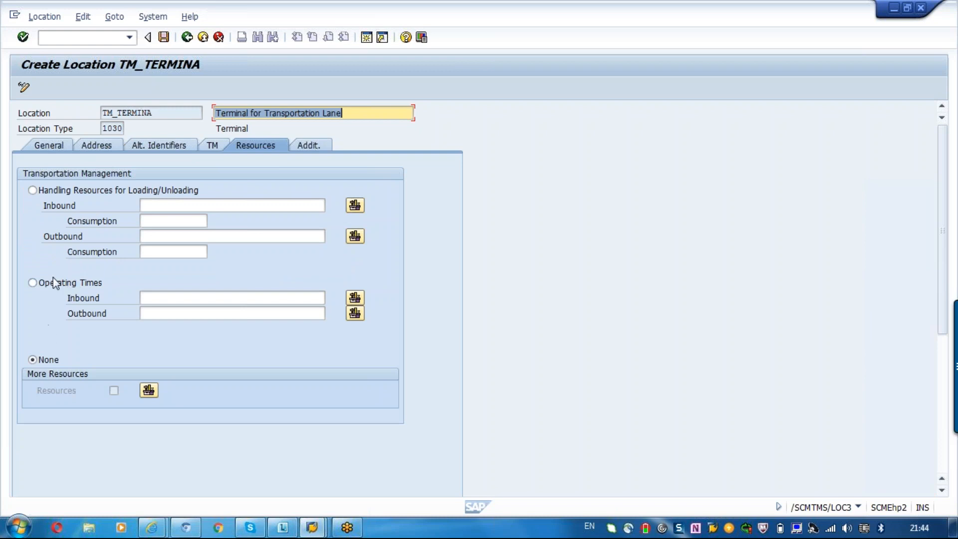
- Try the loading/unloading handling resources and operating times options for the location's resources, and return the selection to None
click(32, 190)
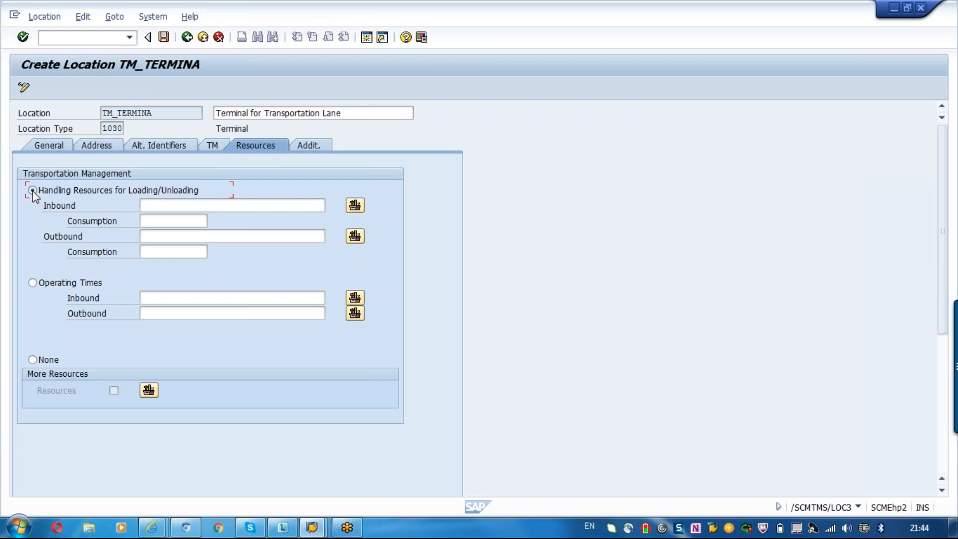
click(40, 285)
click(179, 299)
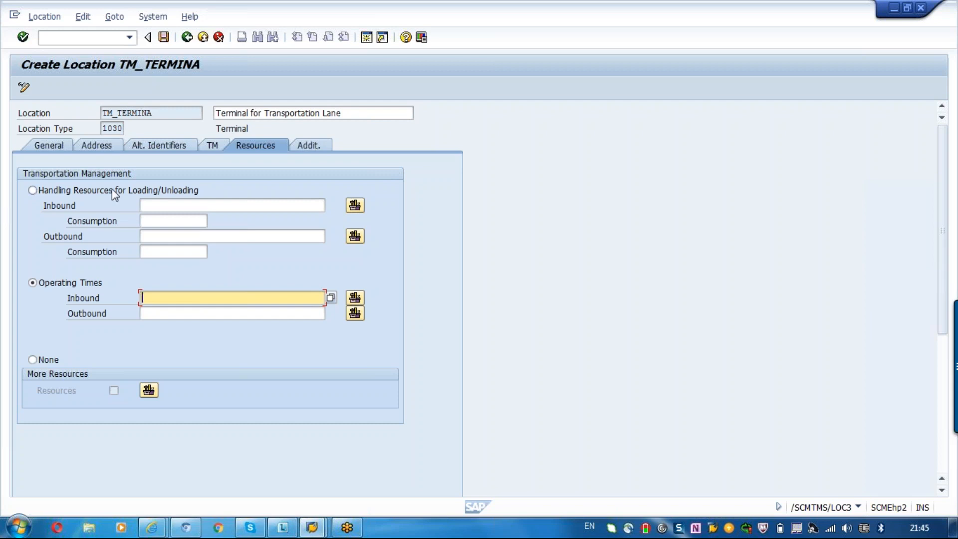
click(317, 148)
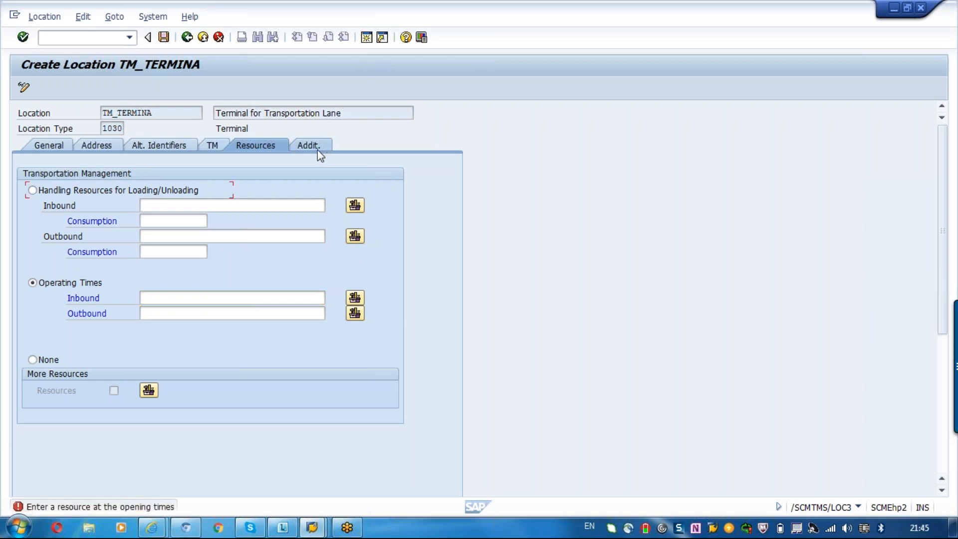
click(41, 362)
- View the location's additional data, save location TM_TERMINA and return to the SAP Easy Access menu
click(312, 150)
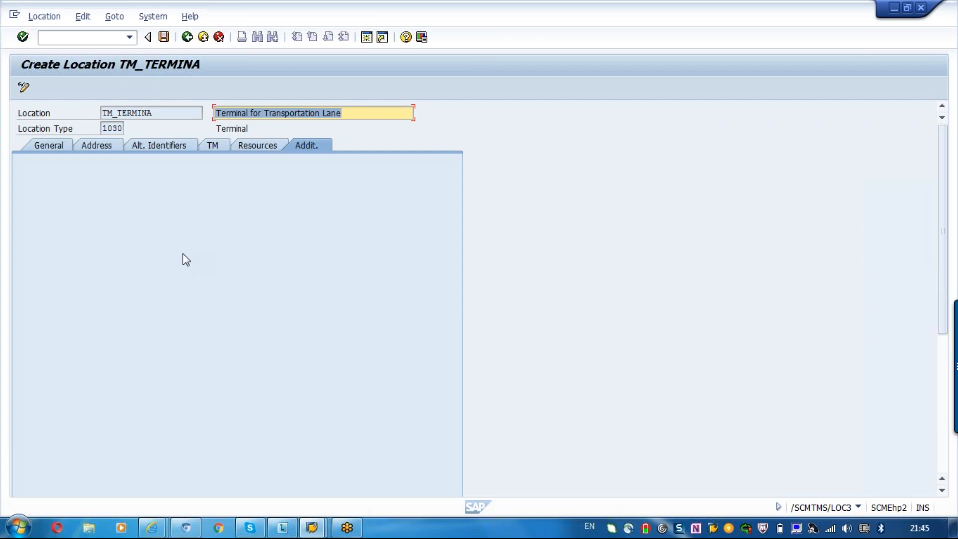
click(192, 39)
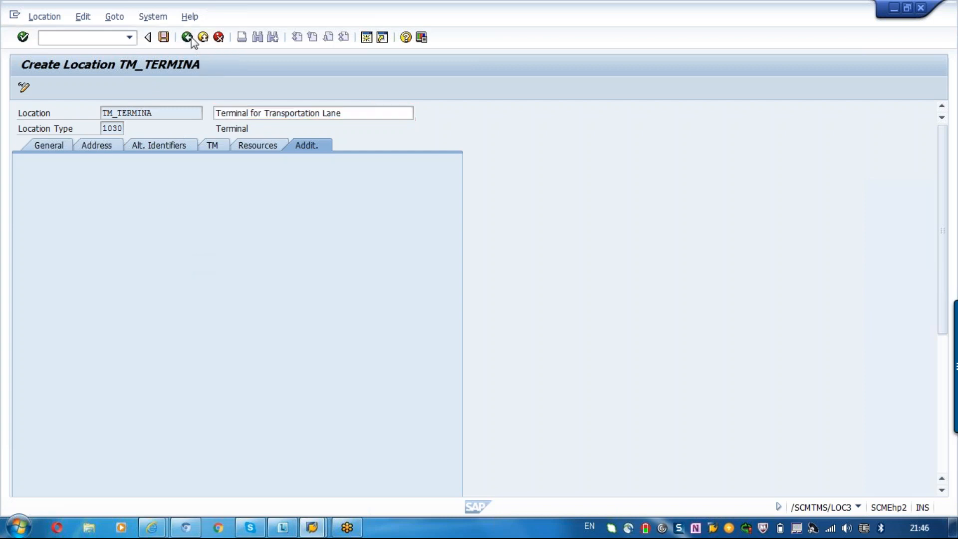
click(181, 260)
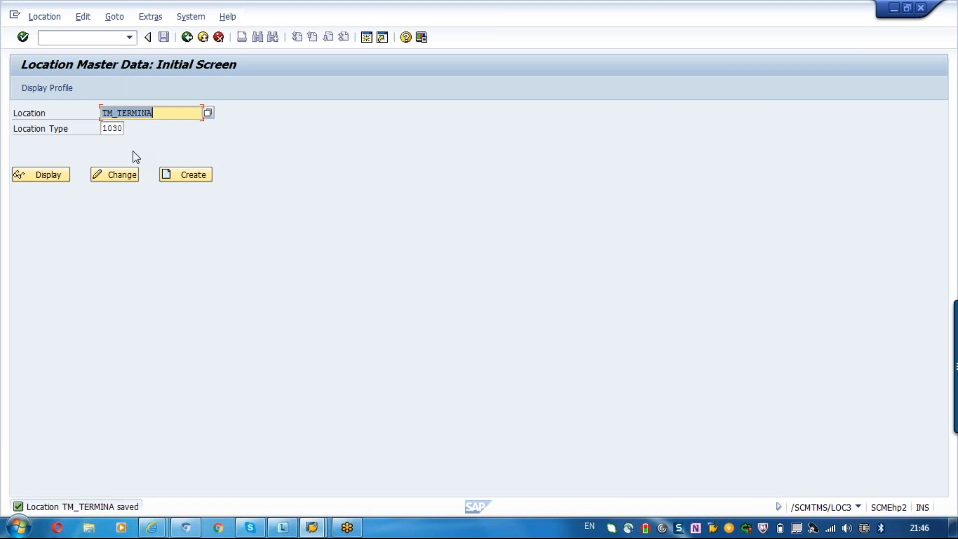
click(187, 37)
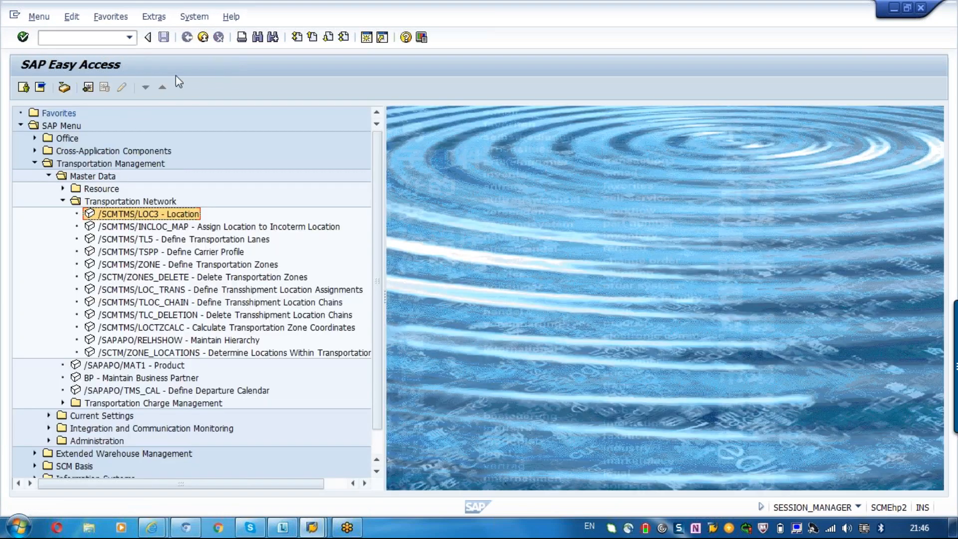
- Display location 1000 of type 1001 (Production Plant) in the location master data, and return to the SAP Easy Access menu
double_click(167, 243)
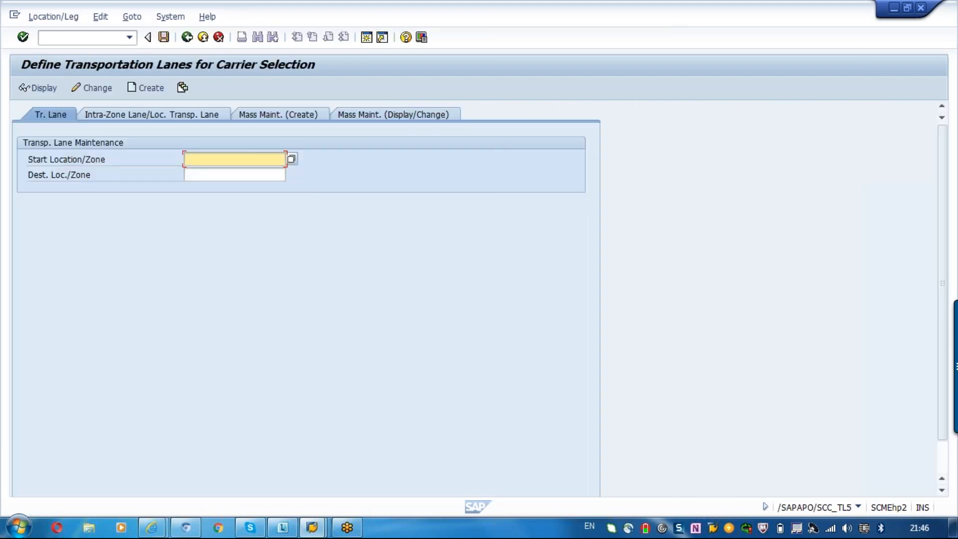
click(188, 38)
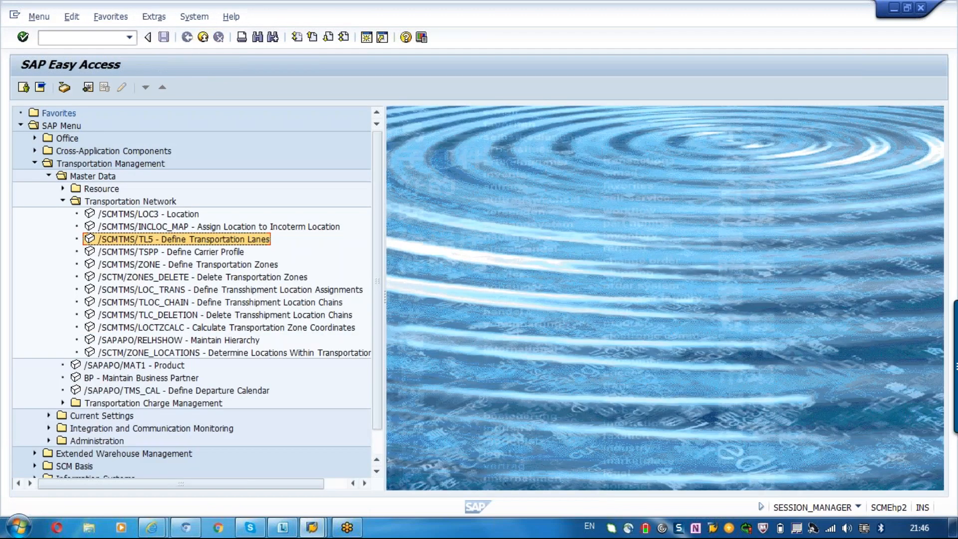
click(181, 215)
double_click(180, 216)
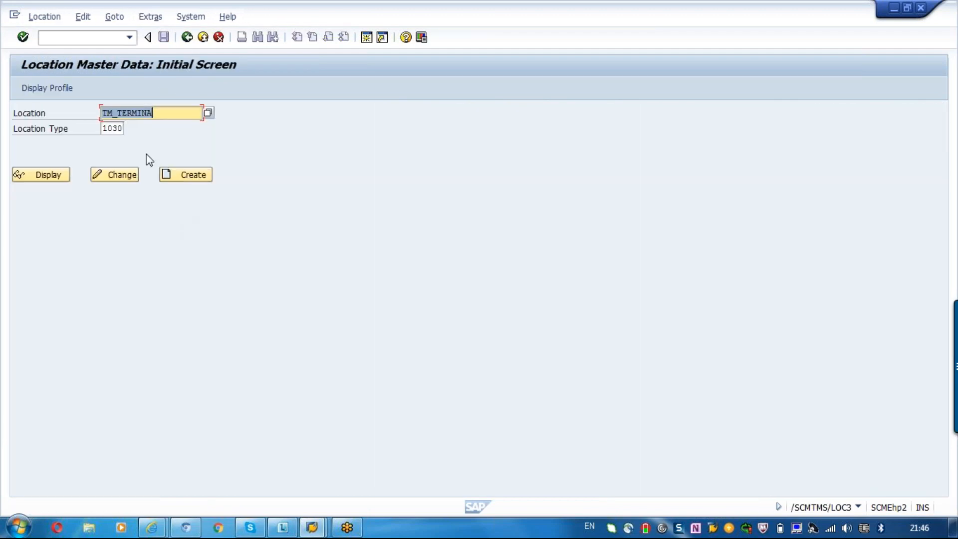
click(119, 129)
key(Return)
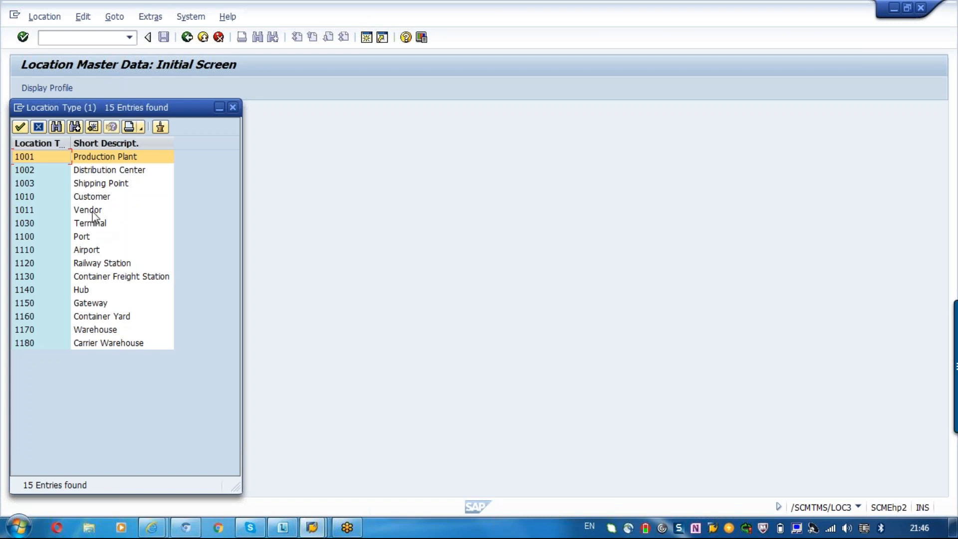
double_click(91, 161)
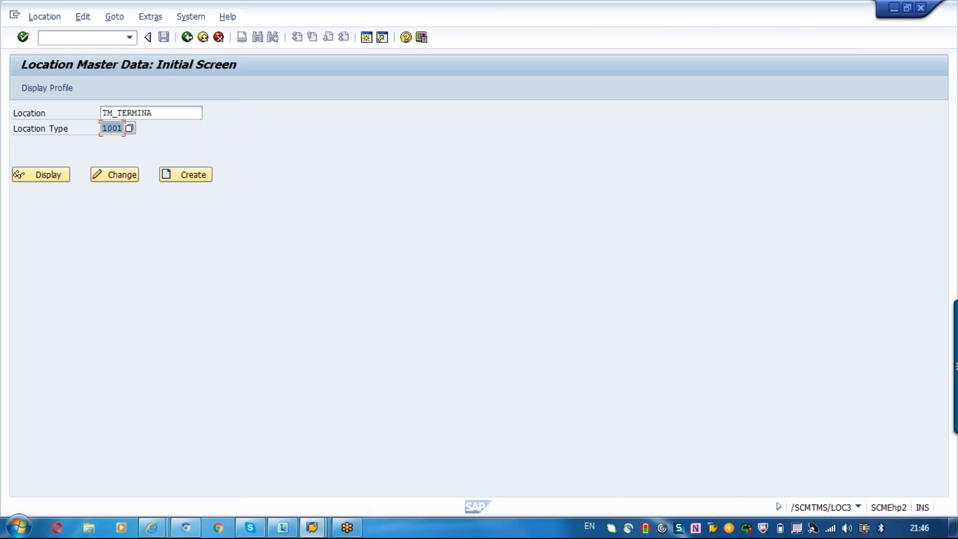
key(shift+Tab)
text(1000)
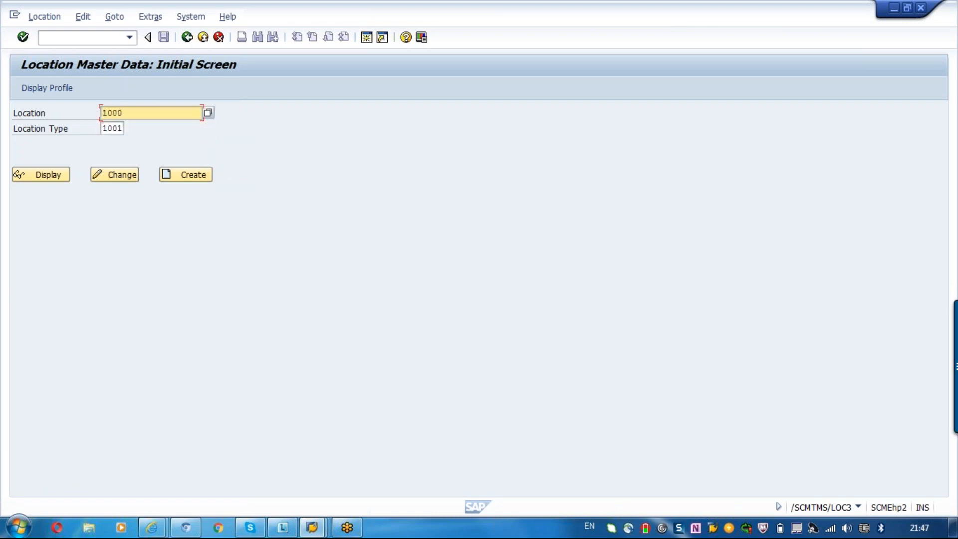
click(49, 176)
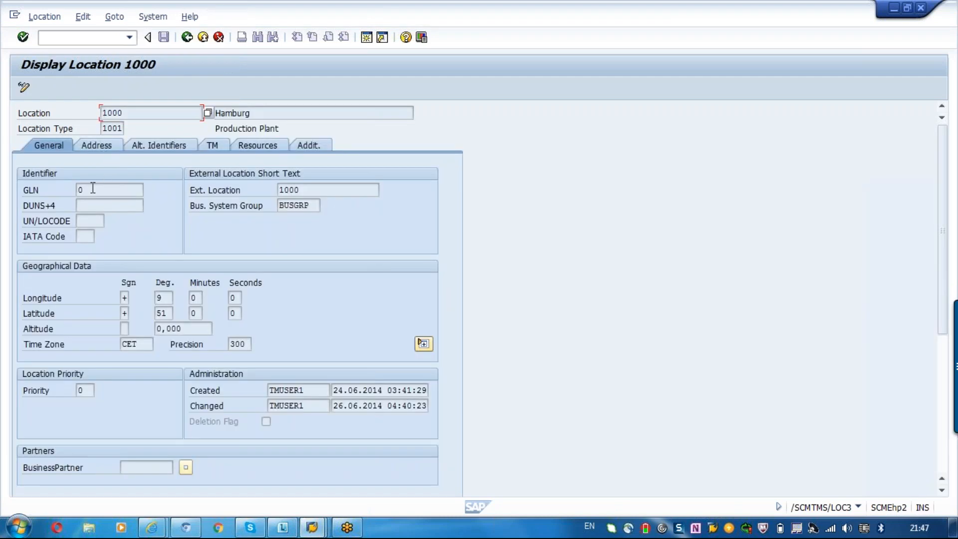
click(190, 41)
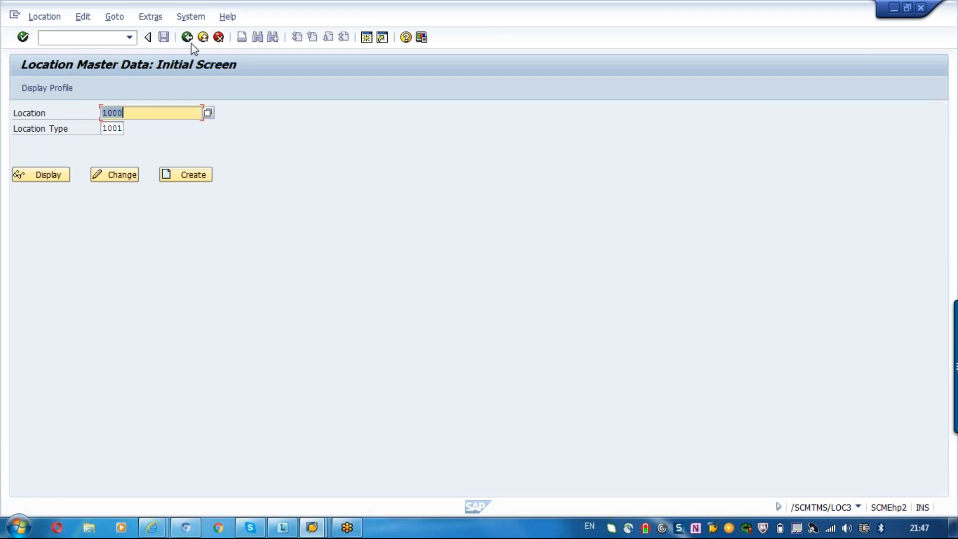
click(191, 44)
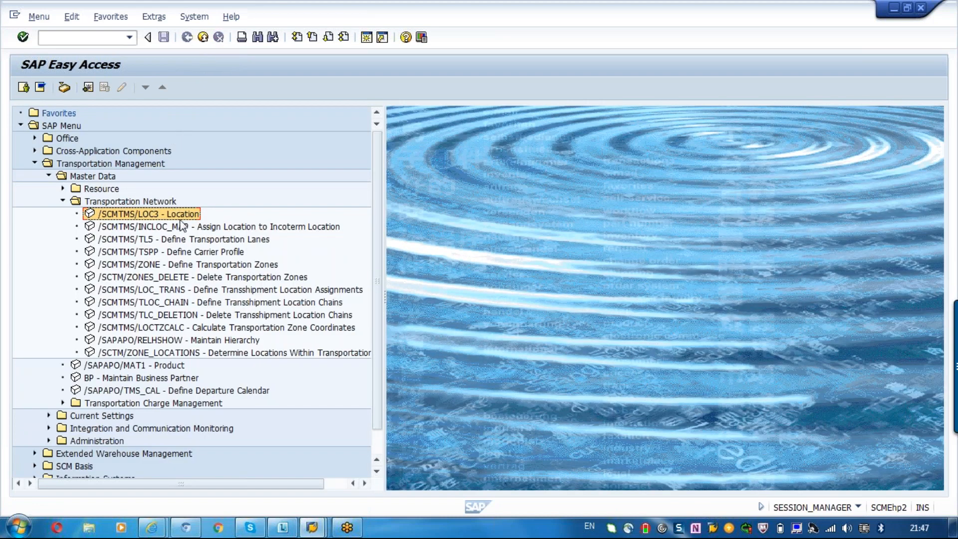
- Open the transportation lane definition and enter 3100 as the start location and CU302 as the destination location
double_click(174, 240)
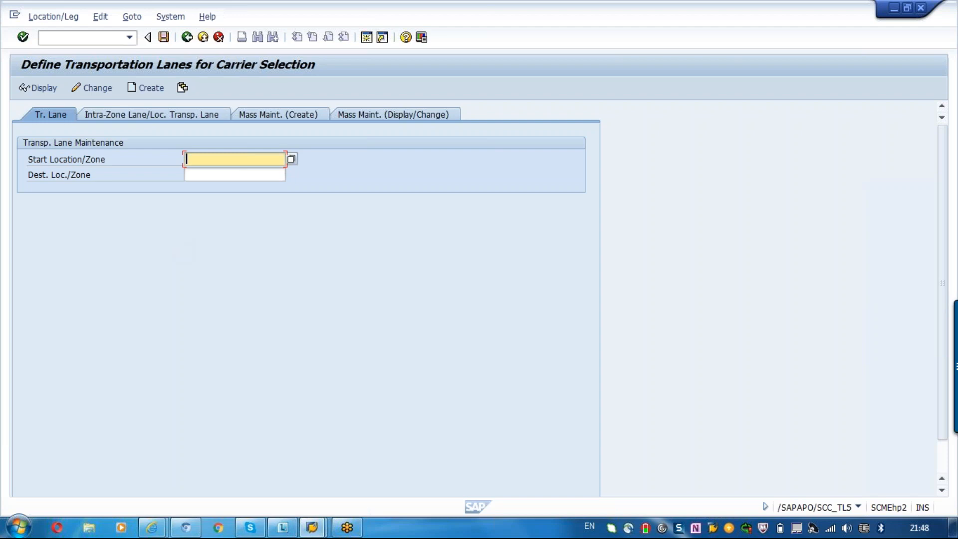
text(3100)
key(Tab)
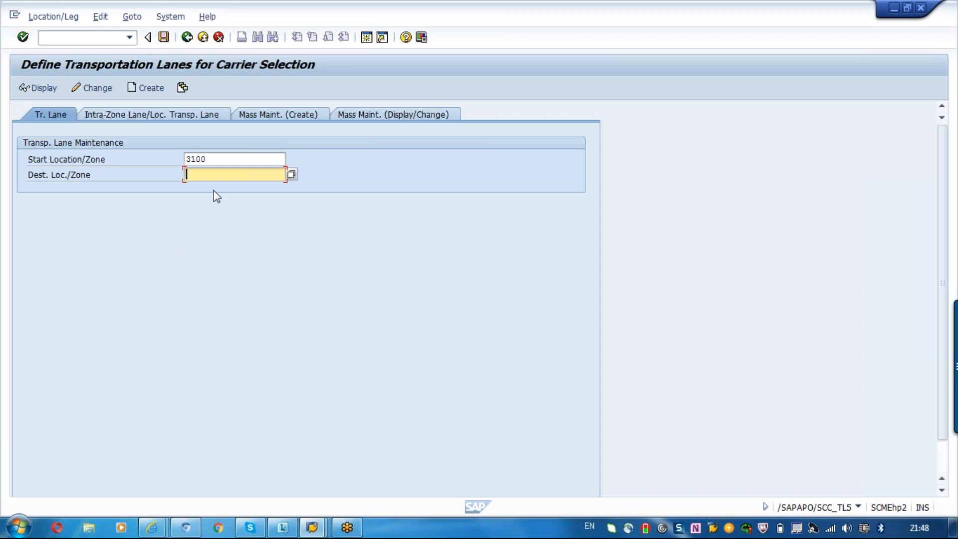
click(213, 157)
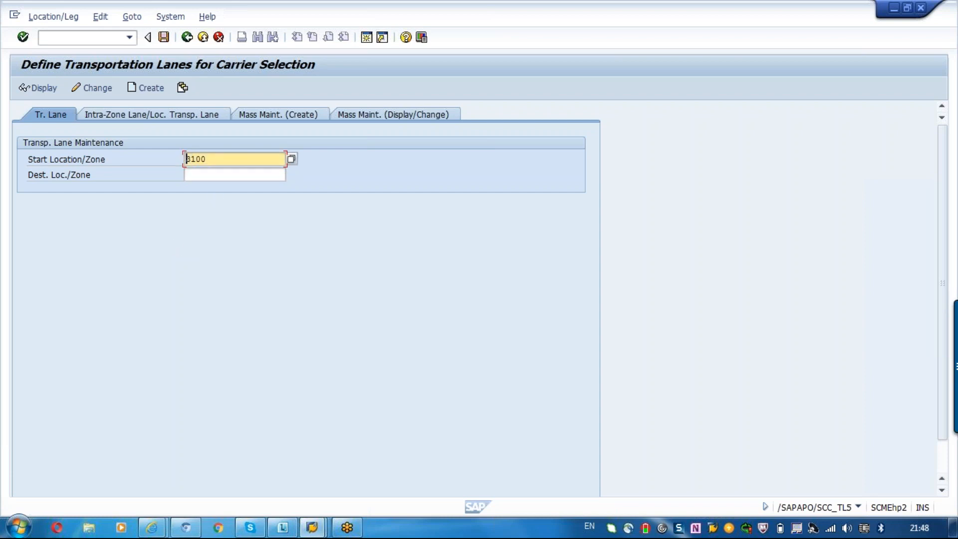
click(192, 171)
text(ca)
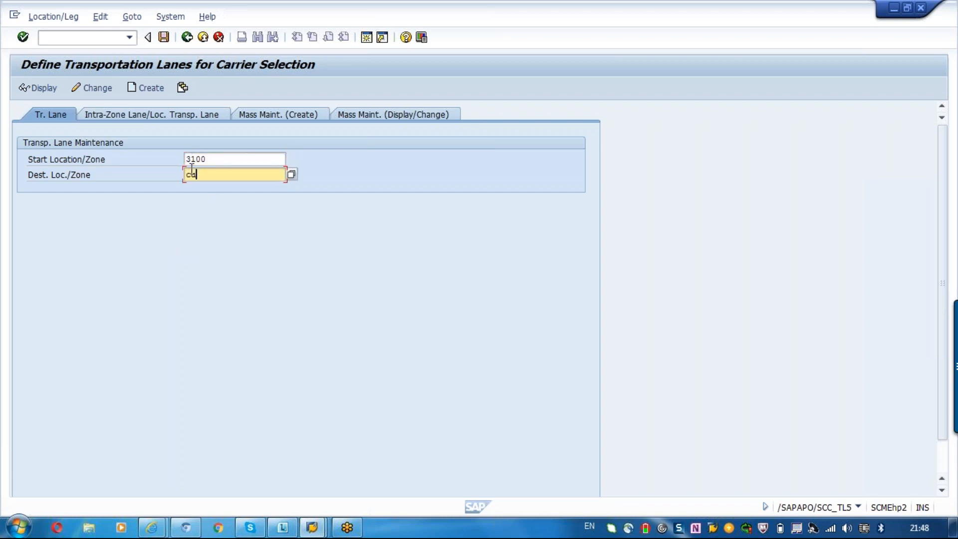
text(302)
key(Return)
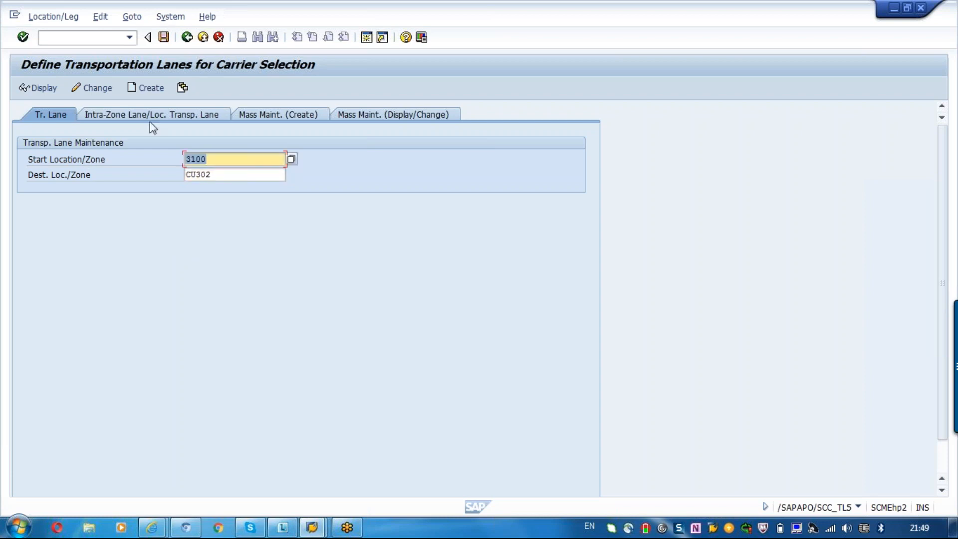
- Check for an existing transportation lane from 3100 to CU302, and start creating a new one
click(91, 91)
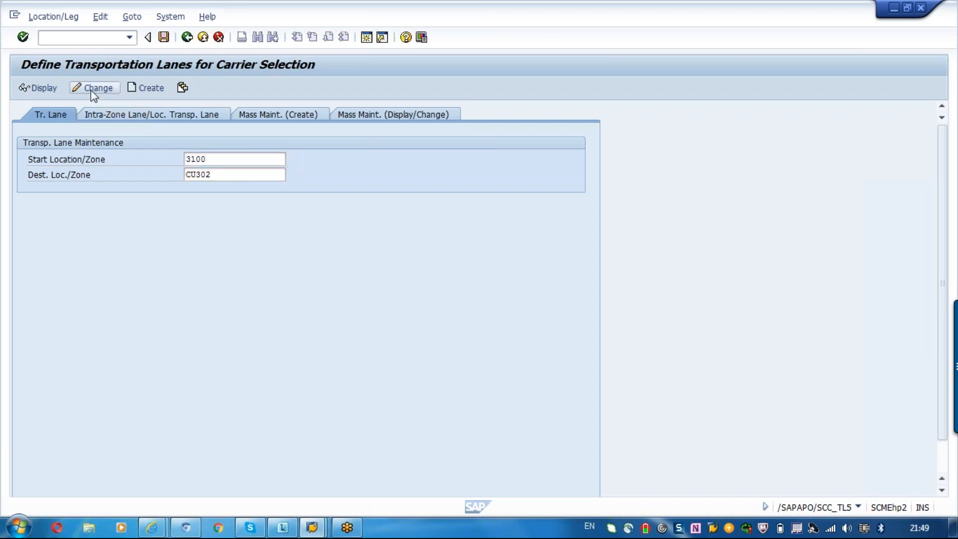
click(47, 89)
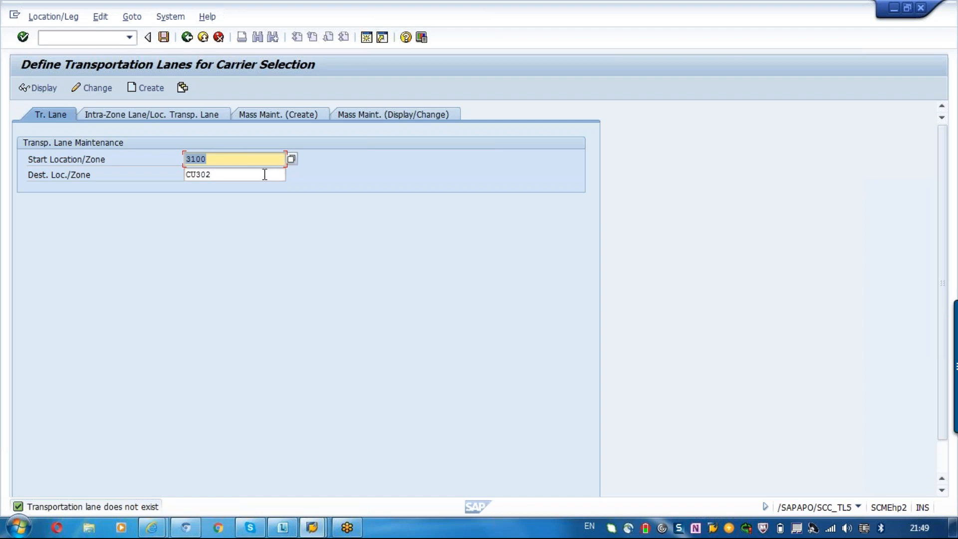
click(145, 87)
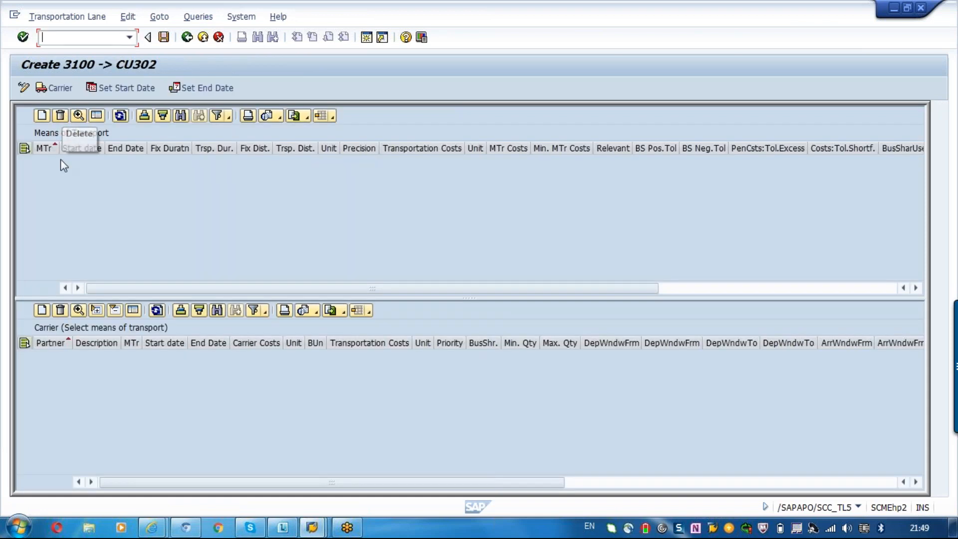
- Add a means of transport entry to the lane, using 0001 (Truck 53 feet Length)
click(42, 117)
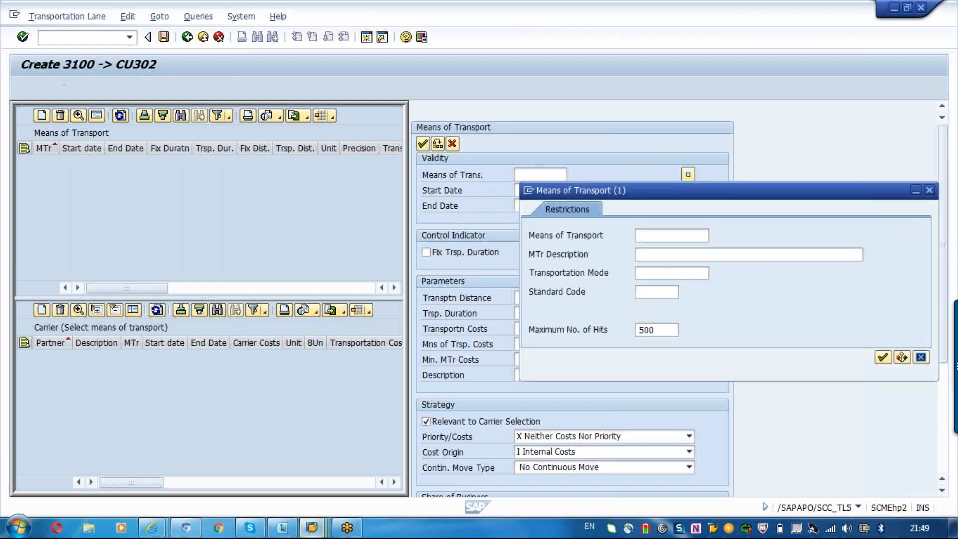
key(Return)
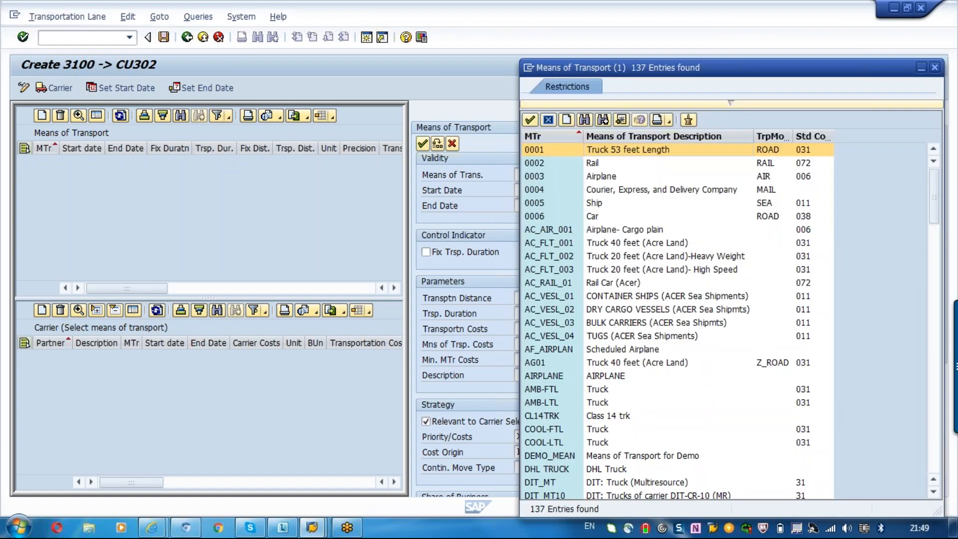
double_click(534, 149)
- Set the means of transport's validity from 11.05.2016 to 27.03.2017
click(539, 190)
click(573, 190)
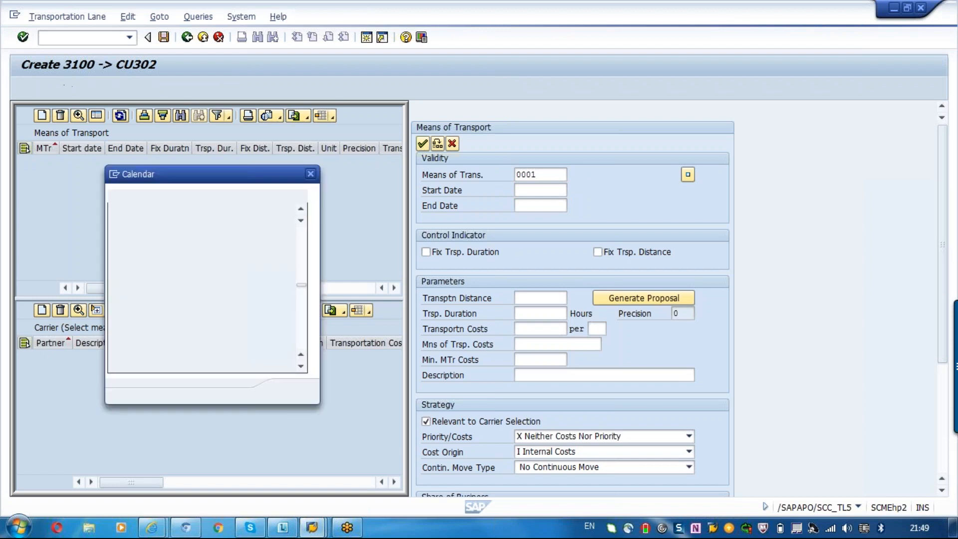
double_click(200, 292)
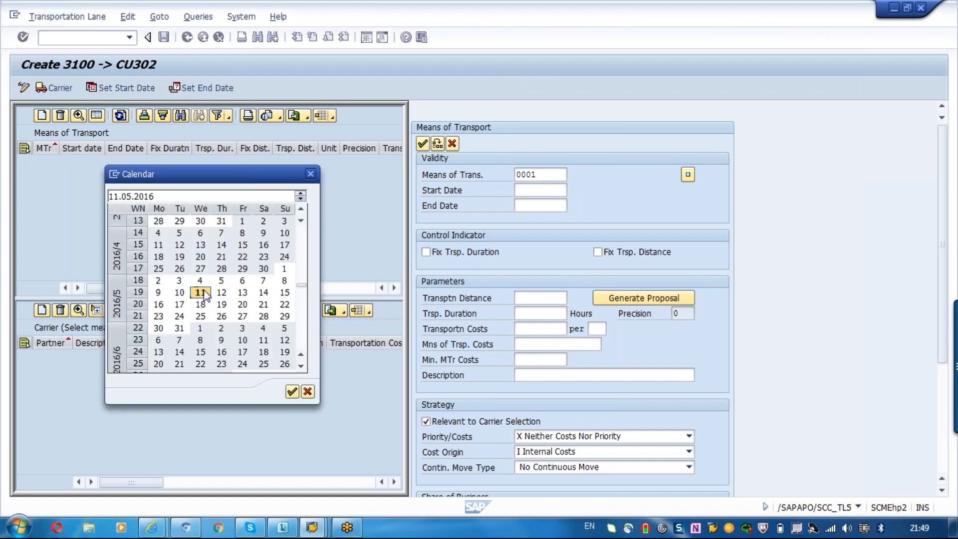
click(537, 205)
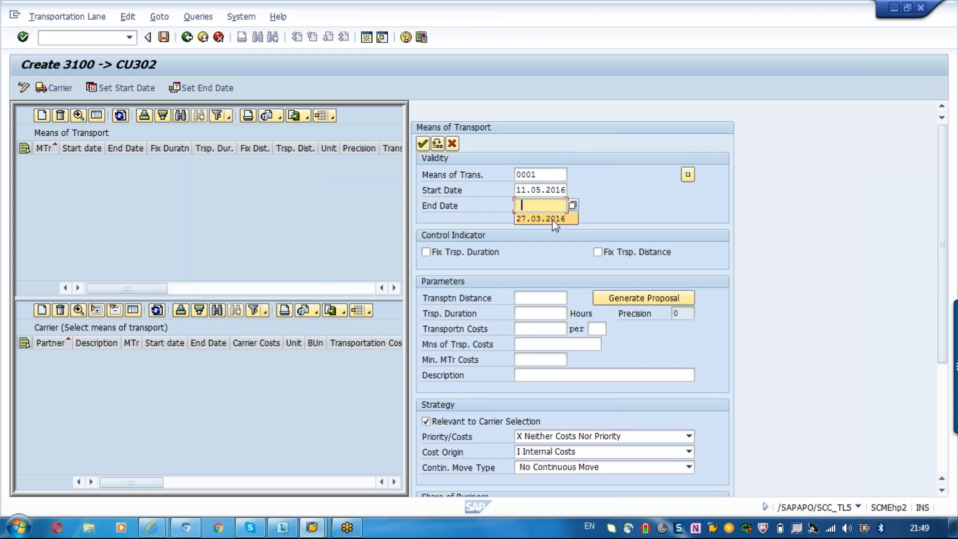
click(552, 219)
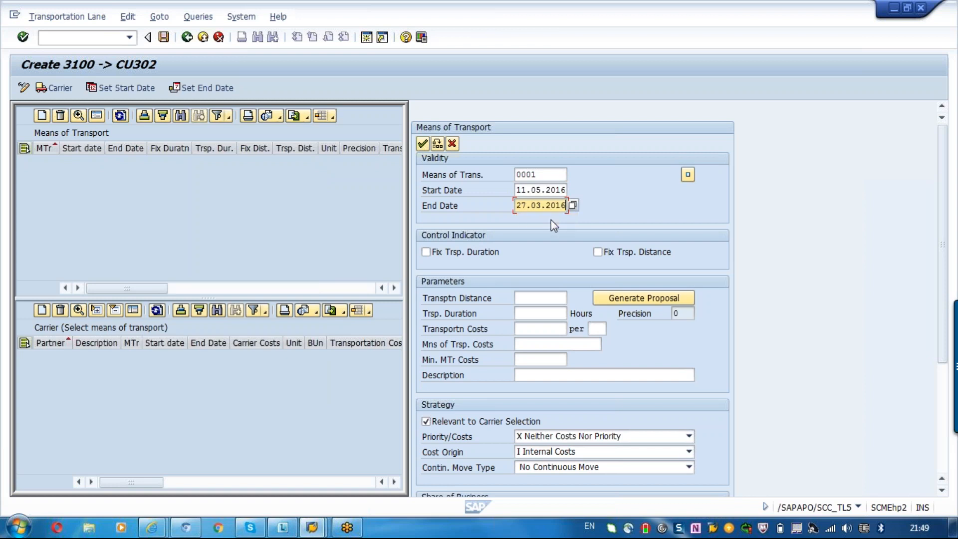
key(BackSpace)
text(7)
key(Return)
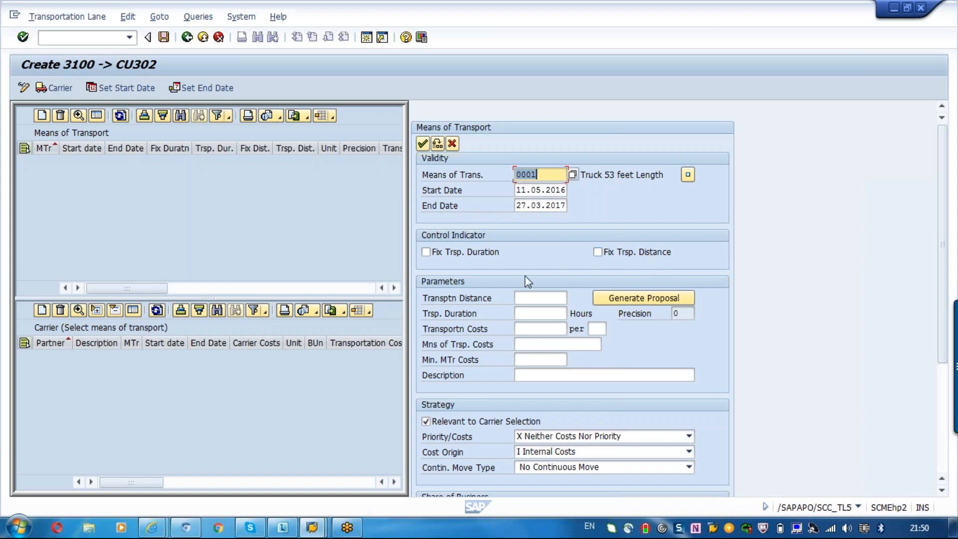
click(468, 256)
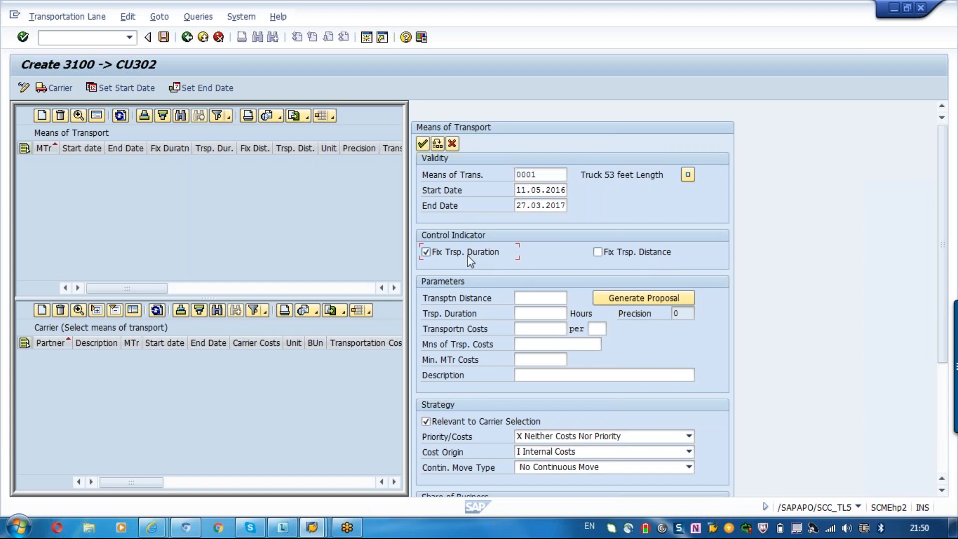
click(640, 254)
click(636, 250)
click(445, 256)
- Generate a proposal for the transportation distance of truck 0001 on the lane
click(650, 298)
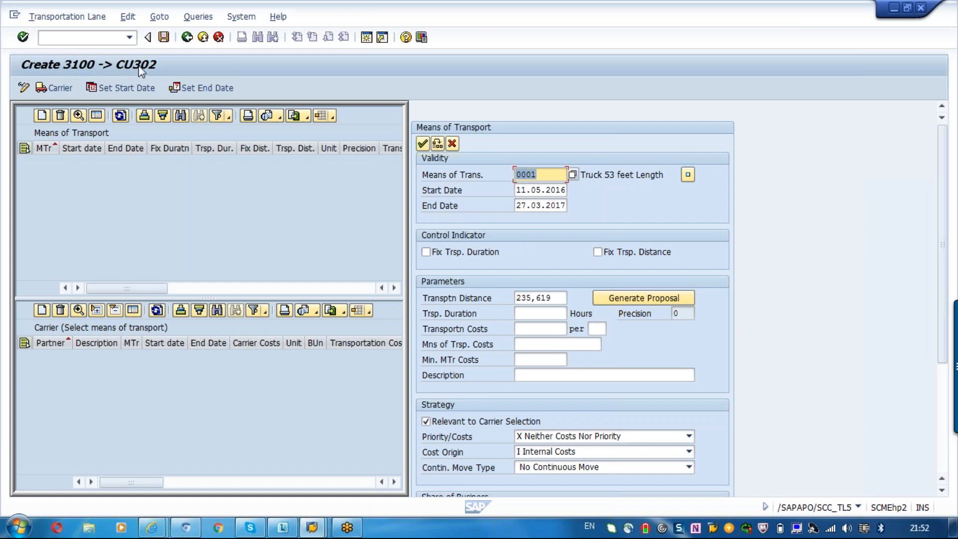
click(556, 299)
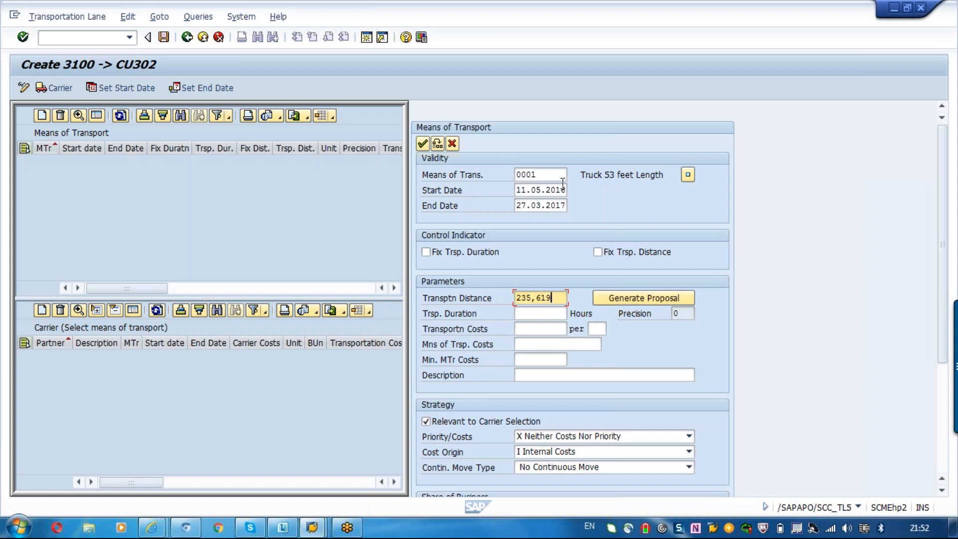
click(545, 179)
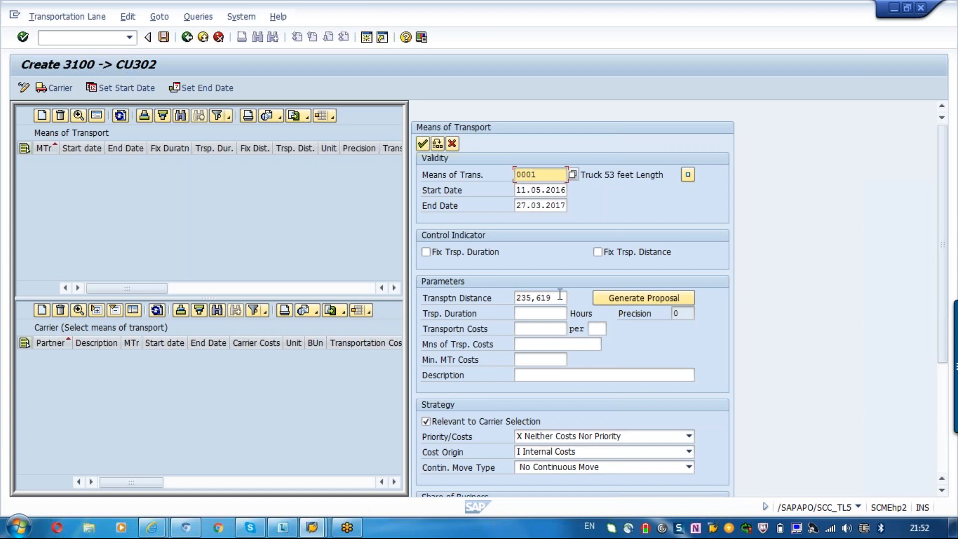
click(560, 298)
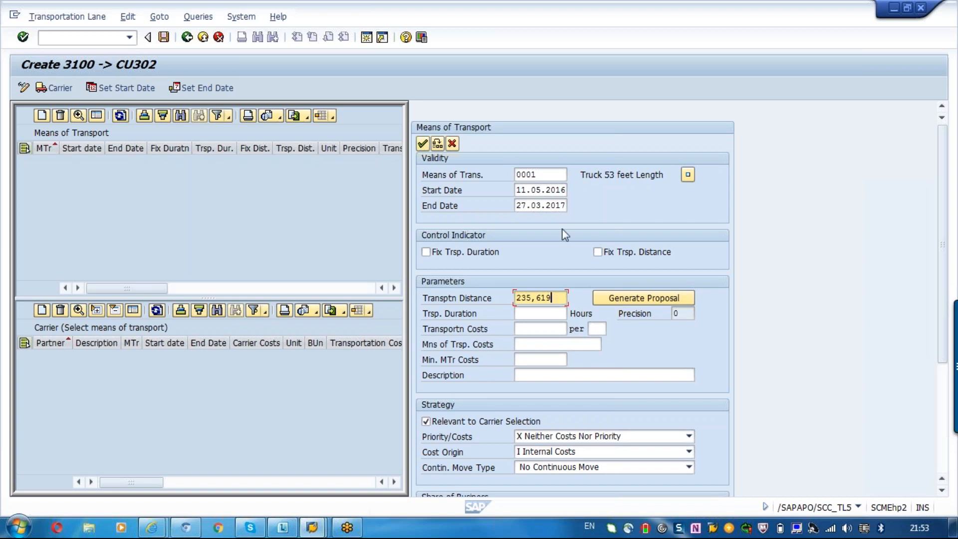
click(544, 175)
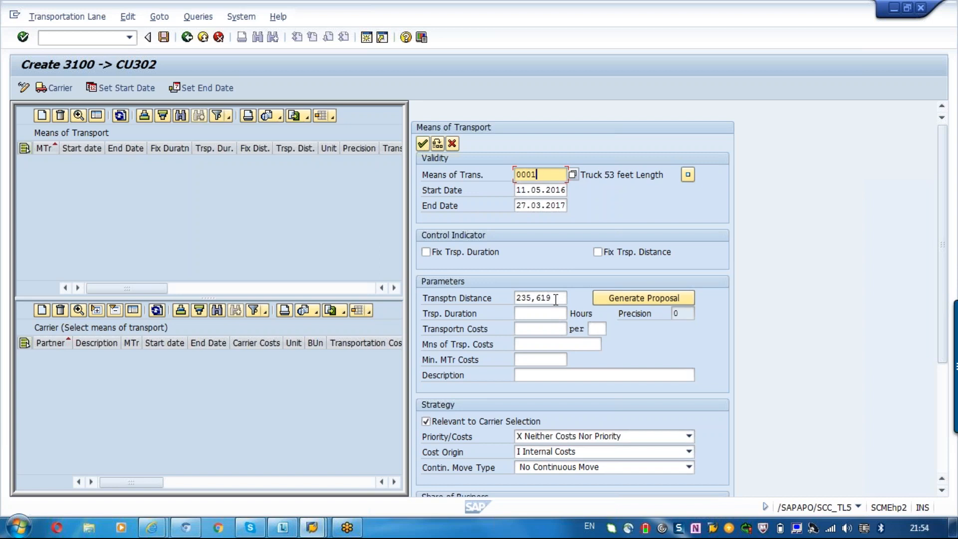
click(536, 316)
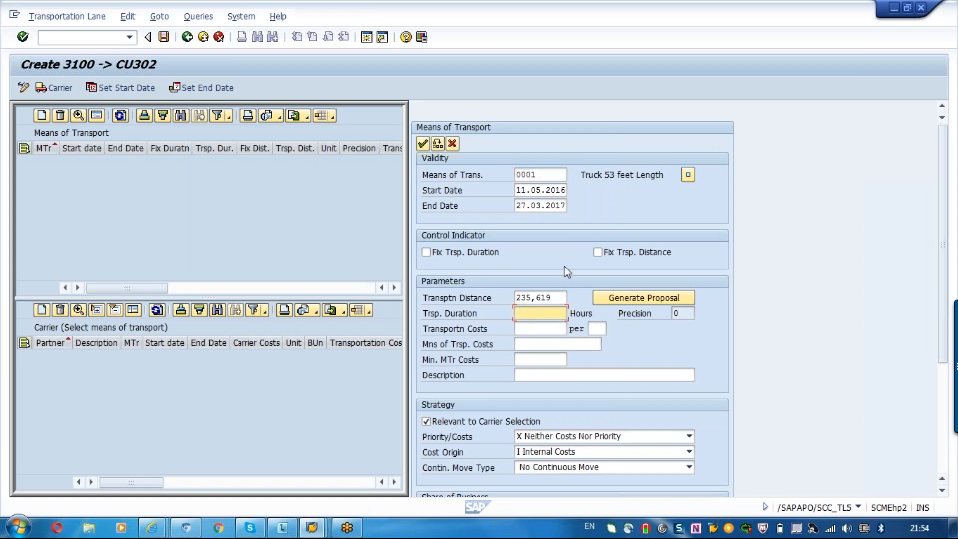
click(550, 175)
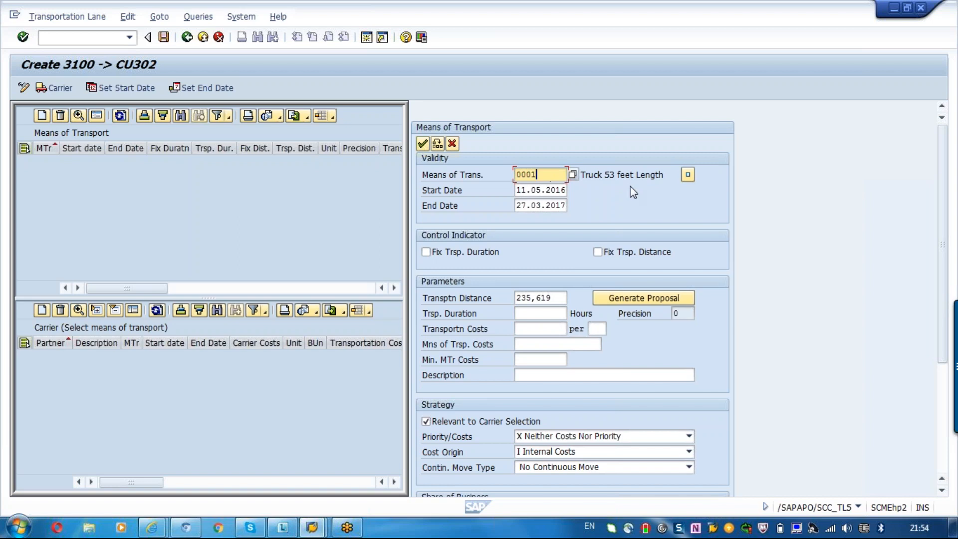
click(607, 173)
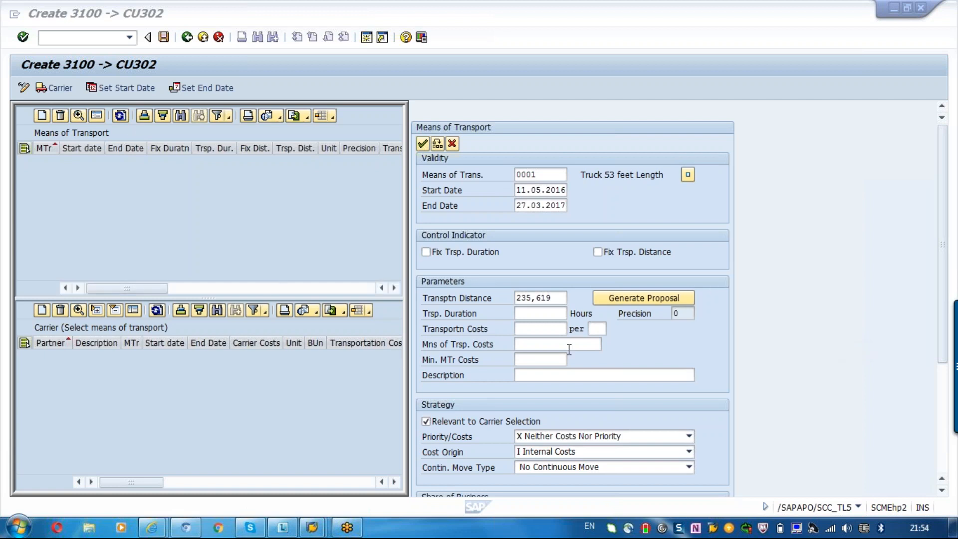
click(566, 298)
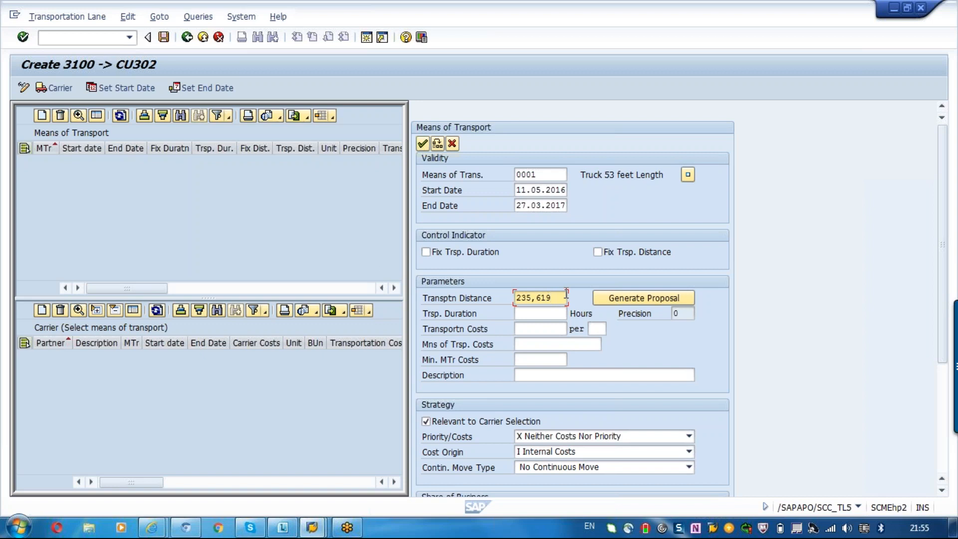
- Enter 15 as the transportation duration in the means of transport parameters
click(542, 317)
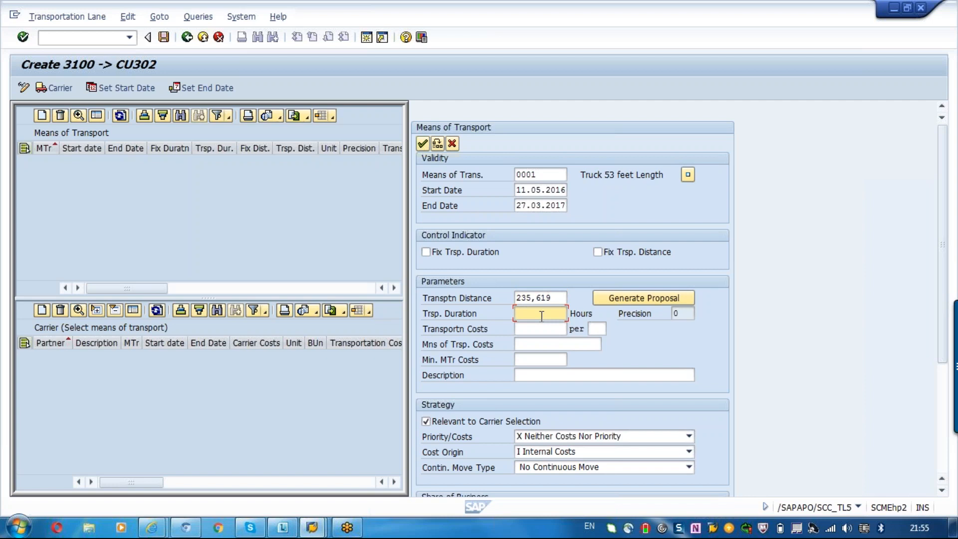
text(1)
text(8)
key(BackSpace)
text(5)
key(Return)
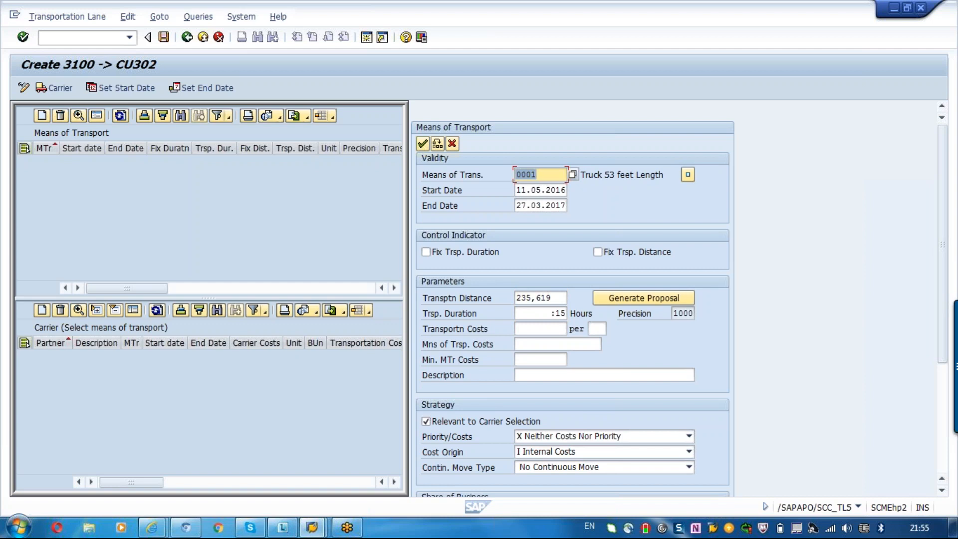
- Set the transportation costs of the means of transport to 100 per KM
click(526, 328)
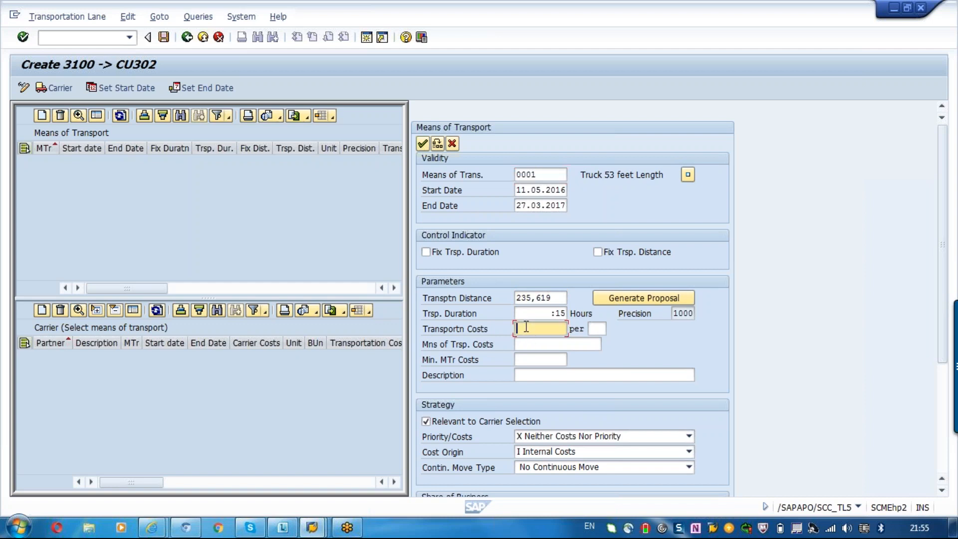
text(199)
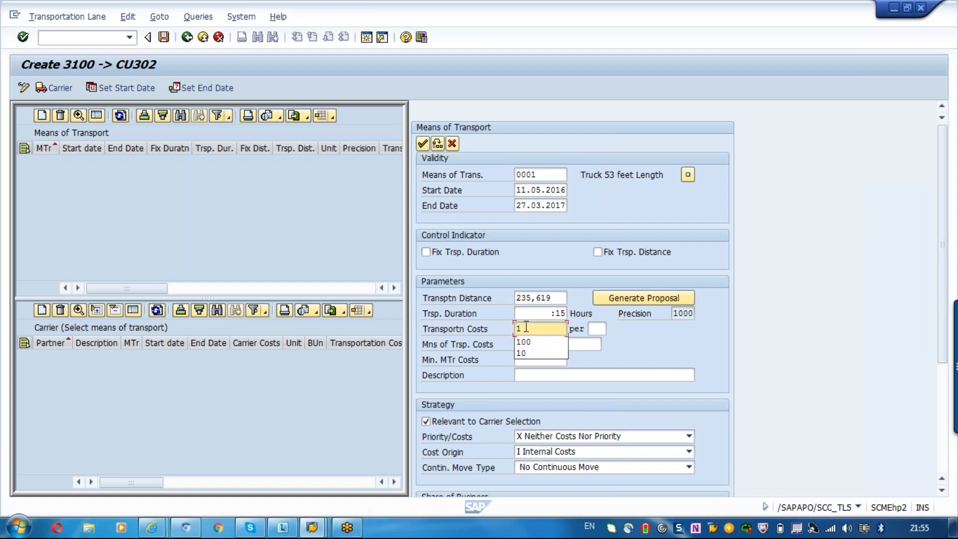
key(BackSpace)
key(BackSpace)
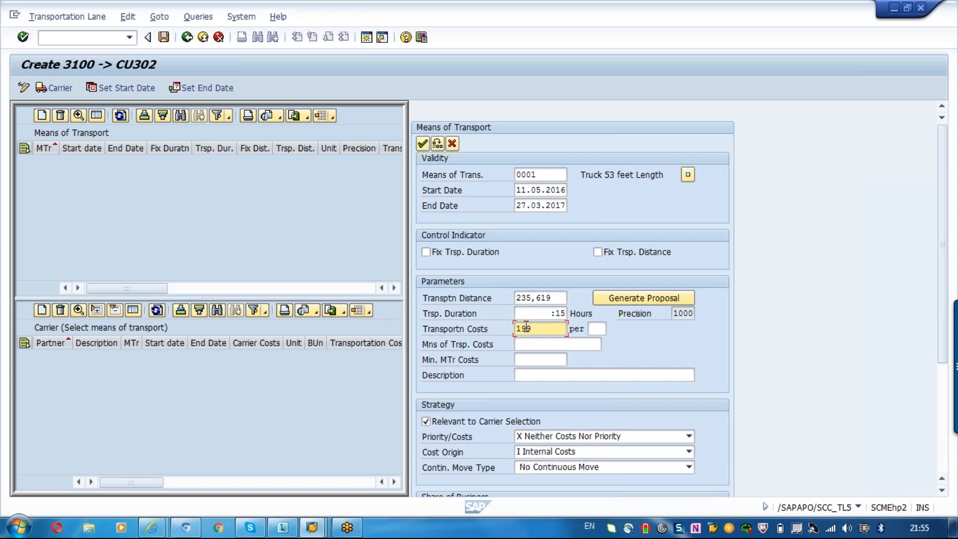
text(00)
key(Tab)
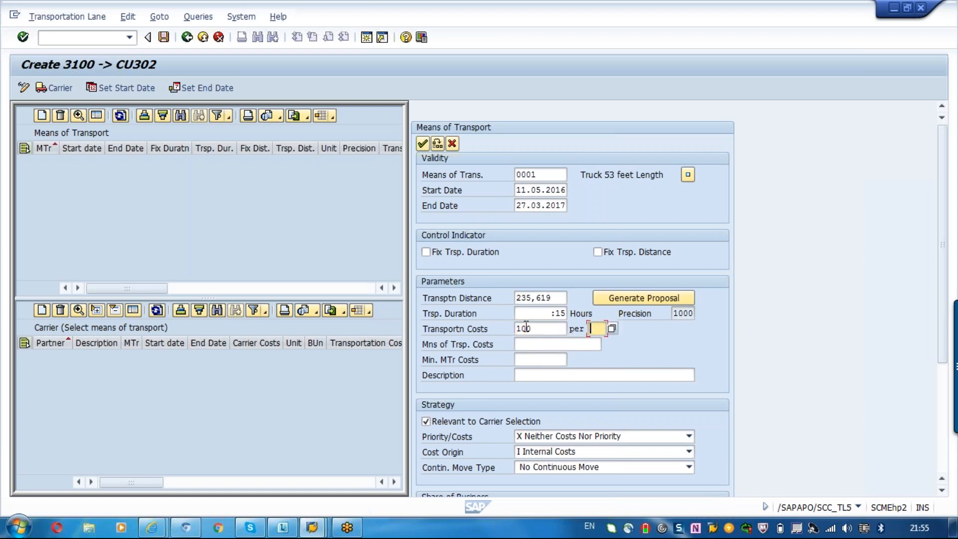
text(km)
key(Return)
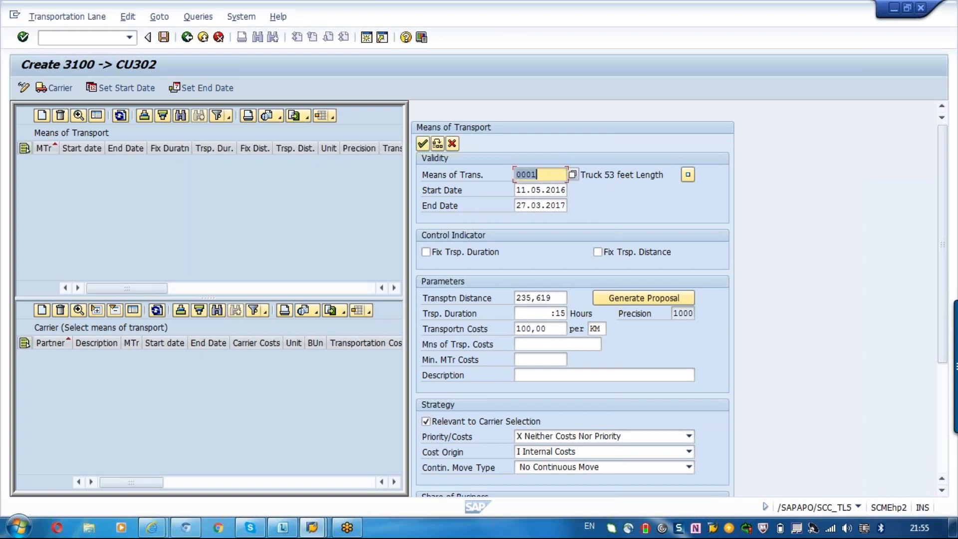
- Set the means of transport costs (Mns of Trsp. Costs) to 1500
click(517, 344)
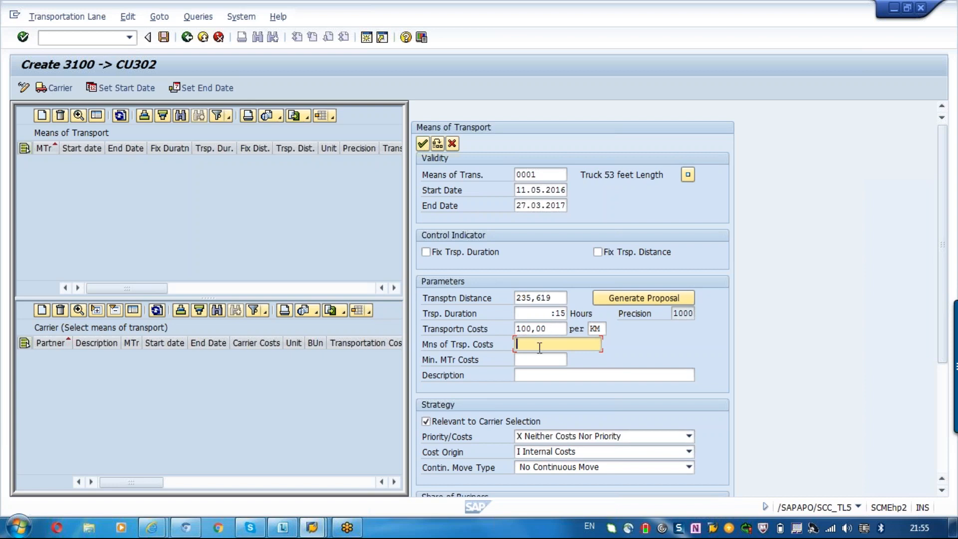
text(1)
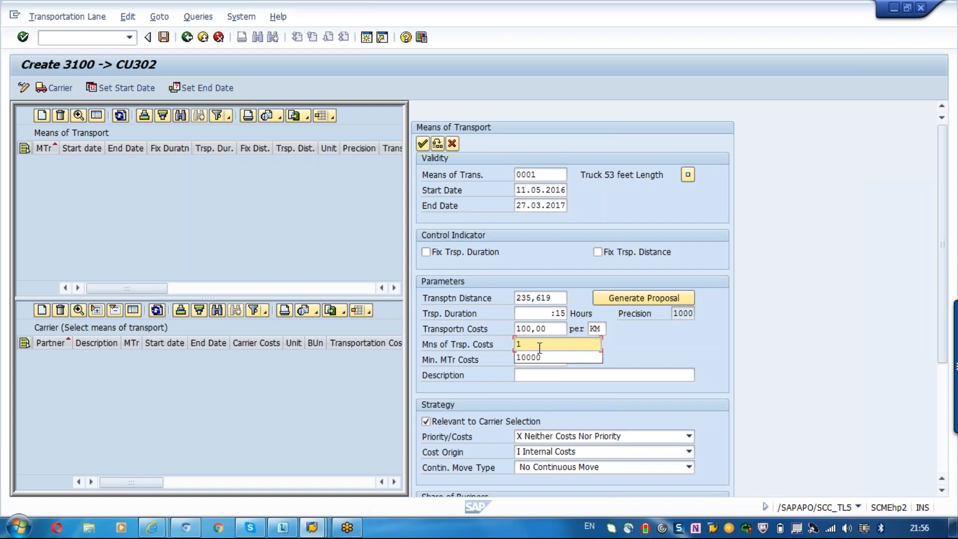
text(500)
click(540, 359)
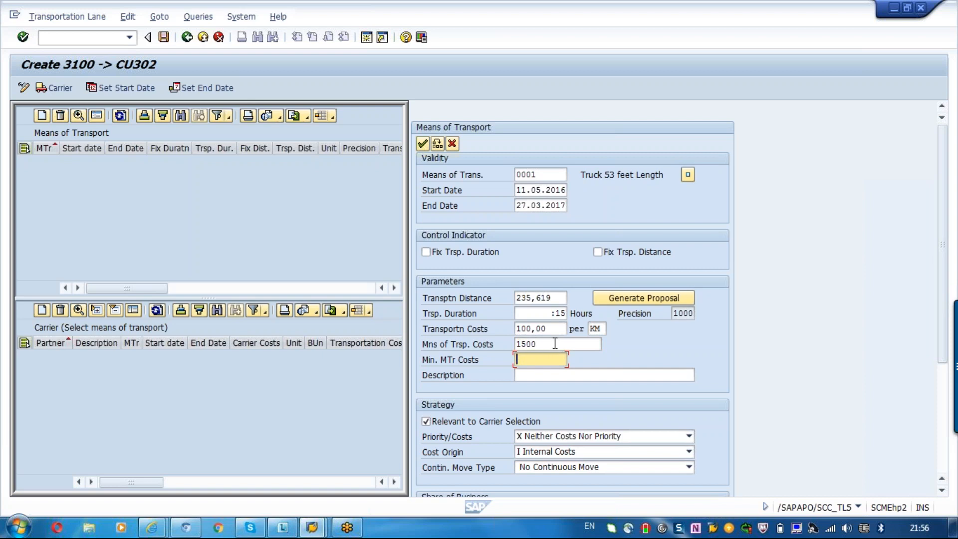
click(554, 344)
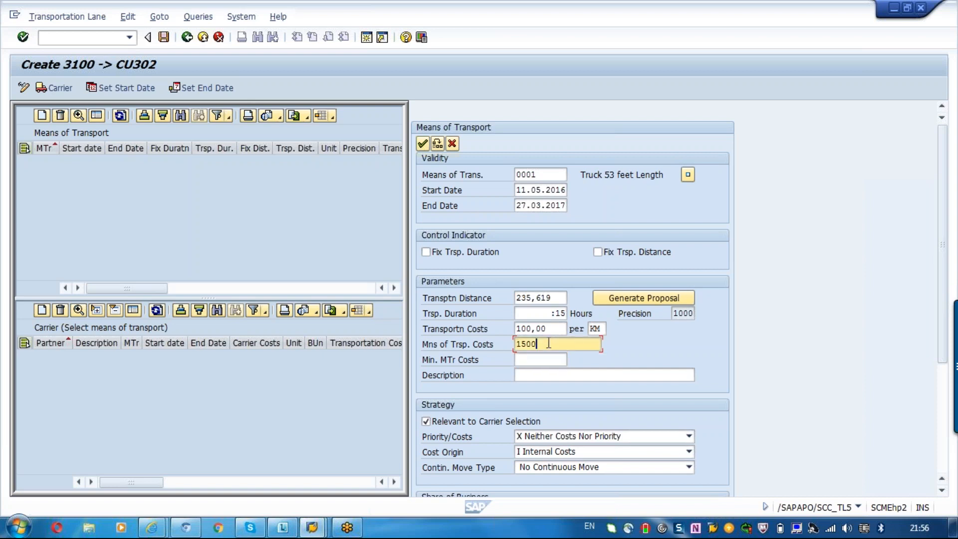
- Set the minimum means of transport costs (Min. MTr Costs) to 1000
click(527, 360)
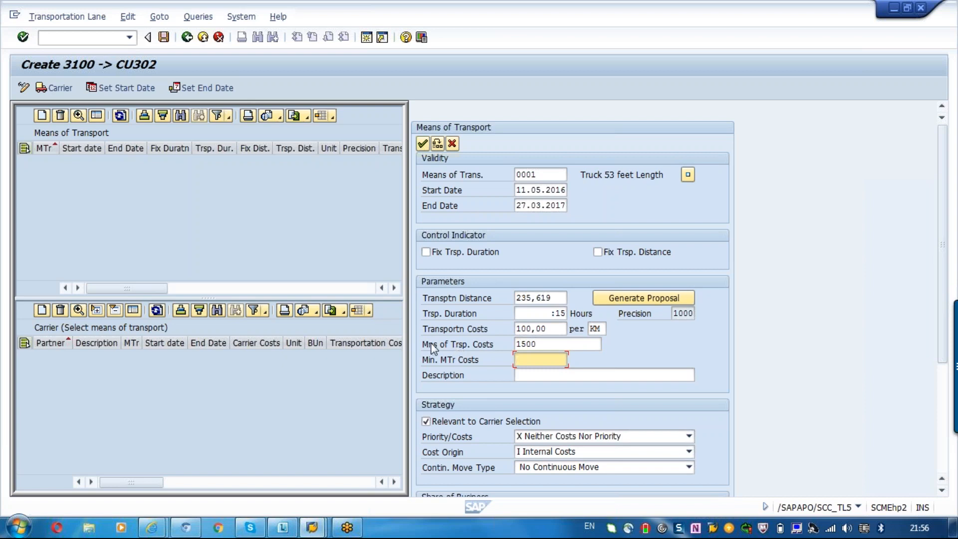
click(447, 362)
click(536, 362)
drag(540, 343, 515, 342)
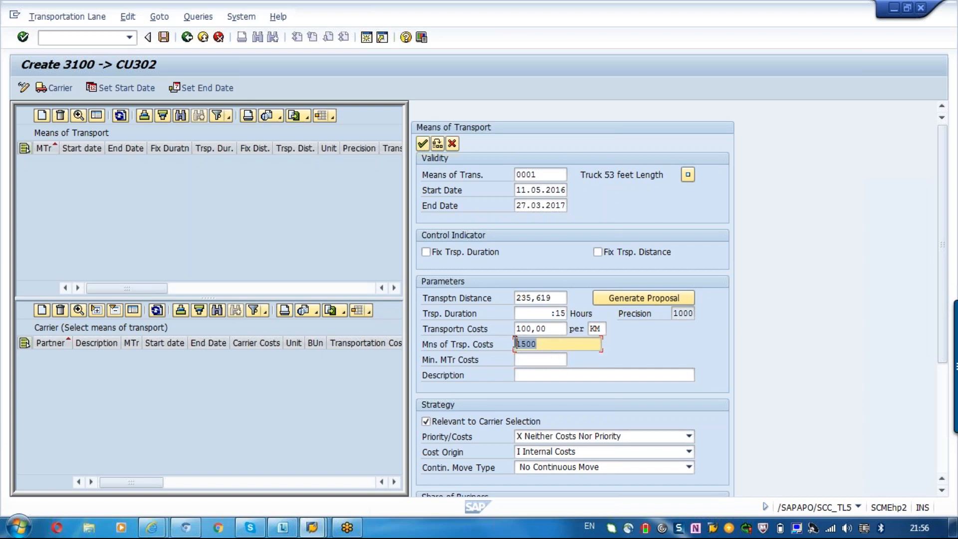
click(530, 359)
text(1000)
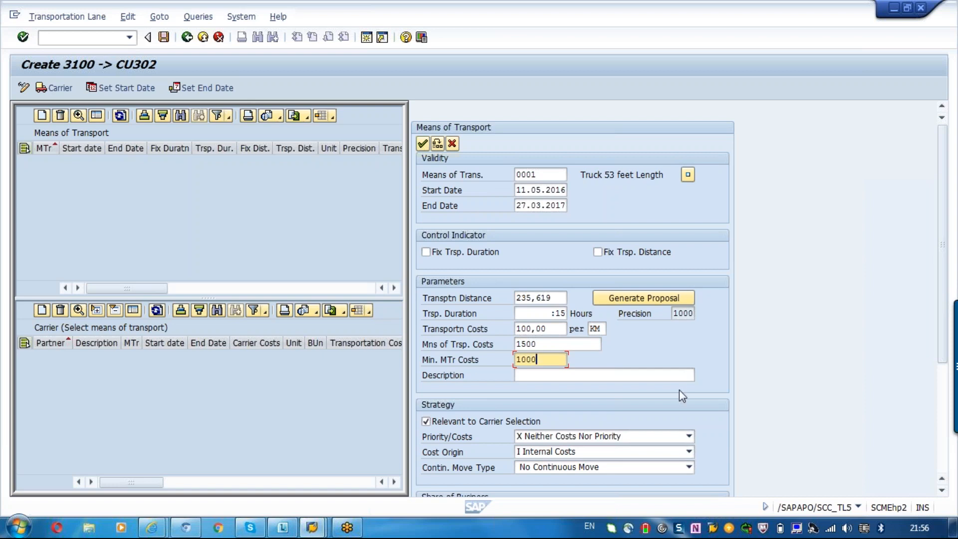
click(932, 31)
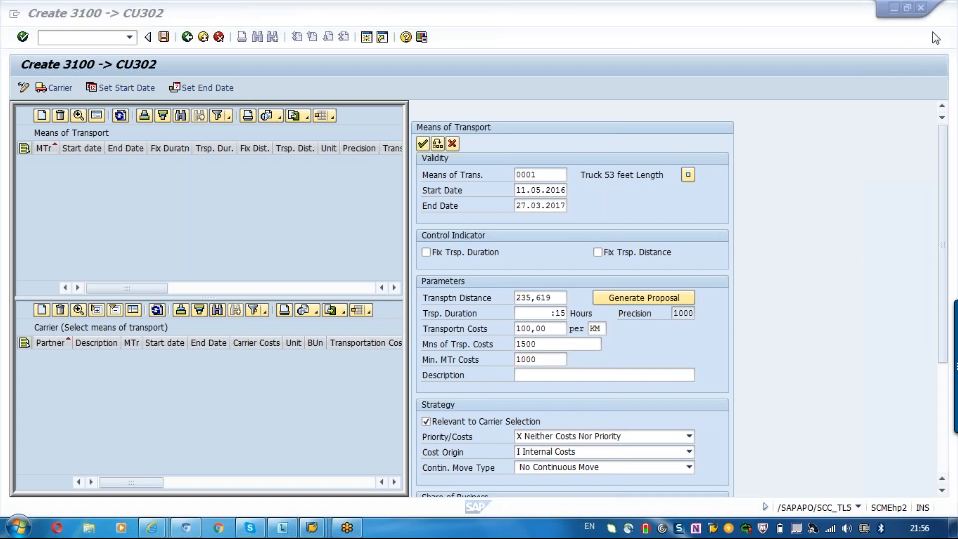
- Set the strategy's cost origin to T Costs calculated by Component TCM
drag(947, 252, 935, 321)
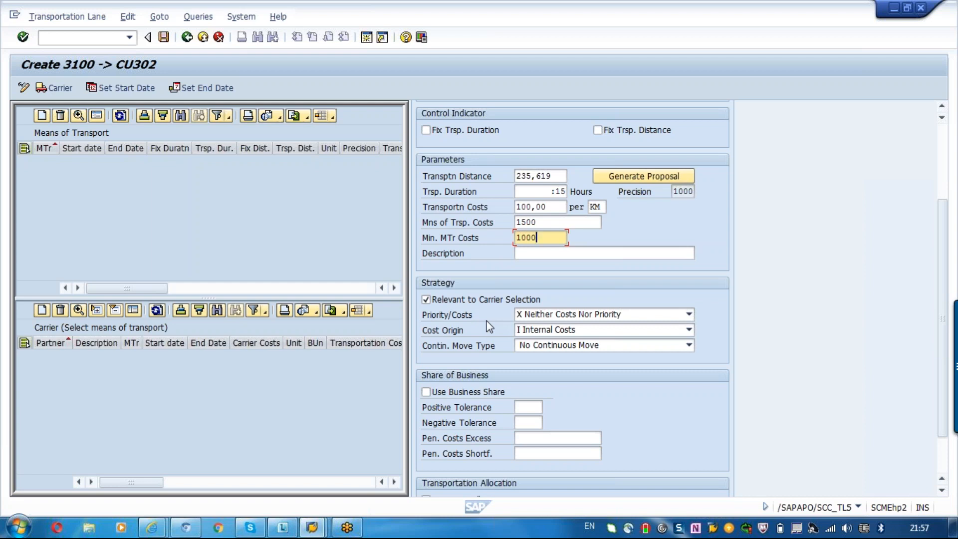
click(545, 332)
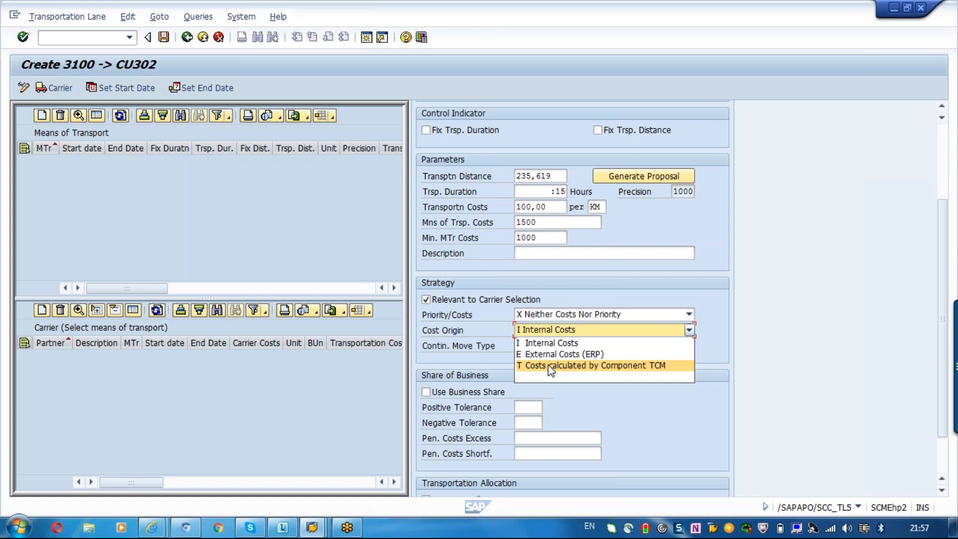
click(531, 344)
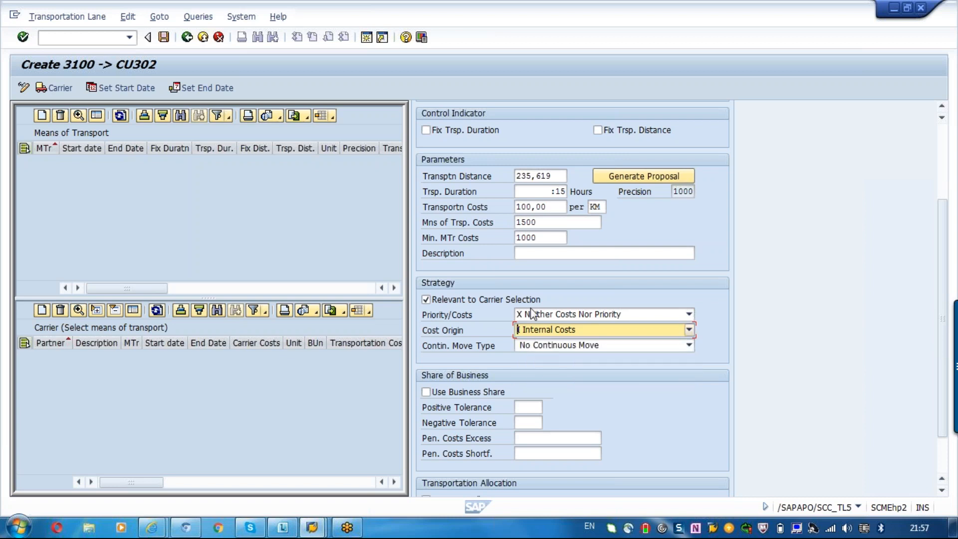
click(542, 224)
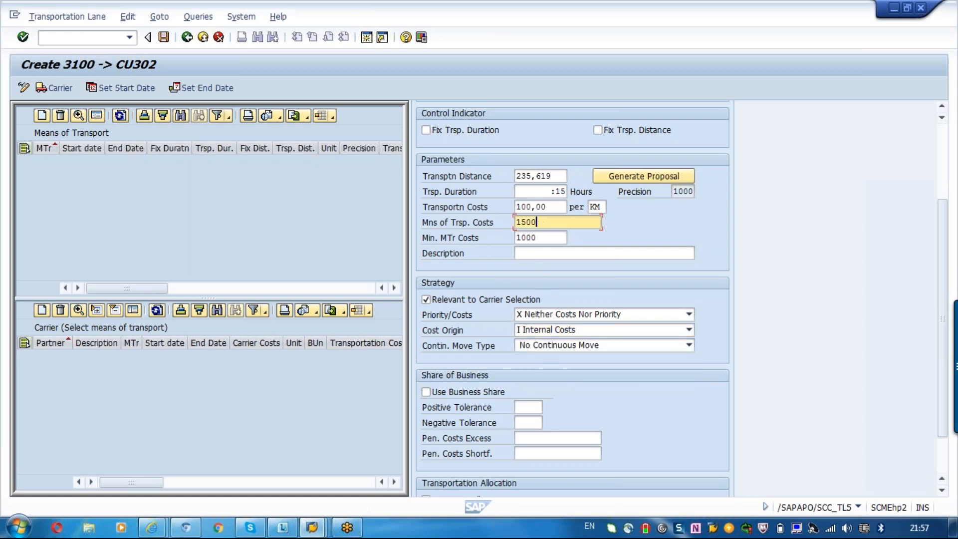
click(543, 332)
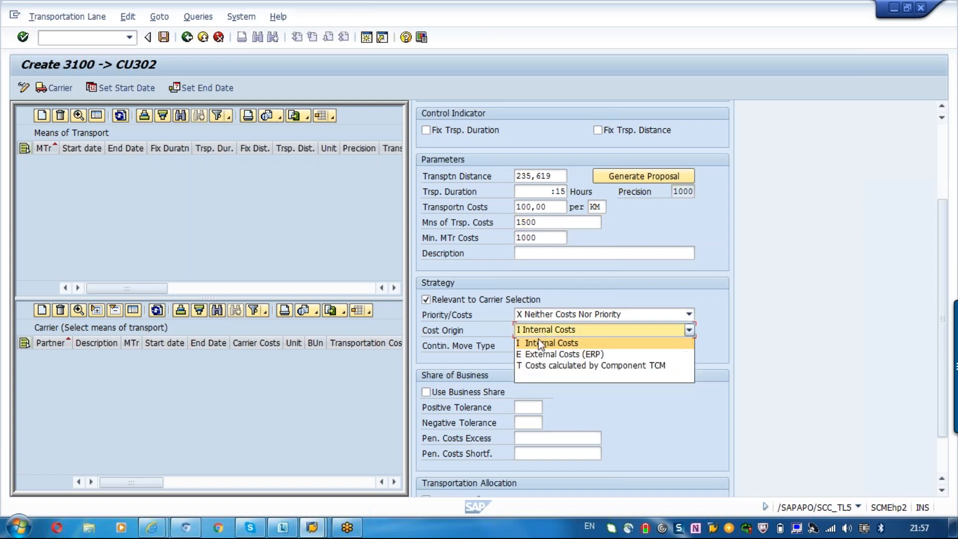
click(550, 368)
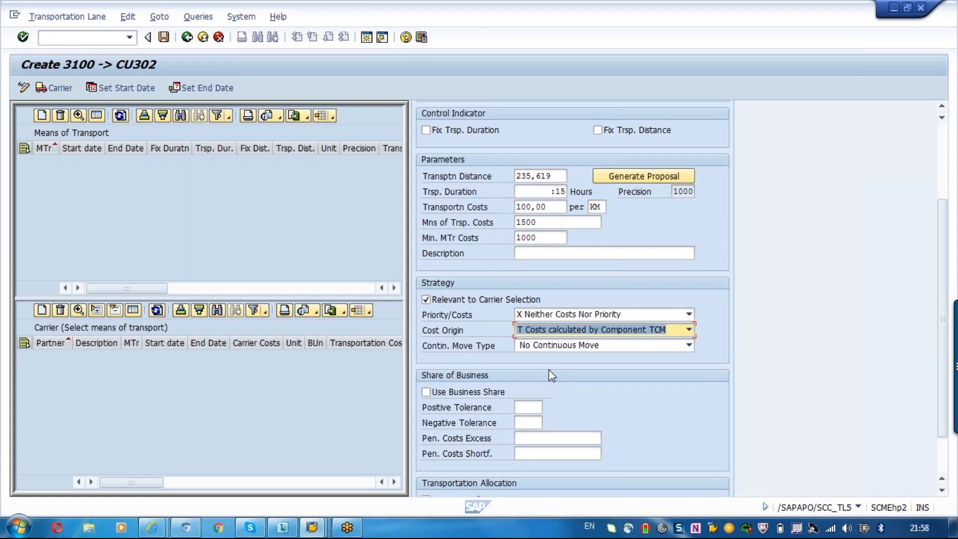
click(551, 332)
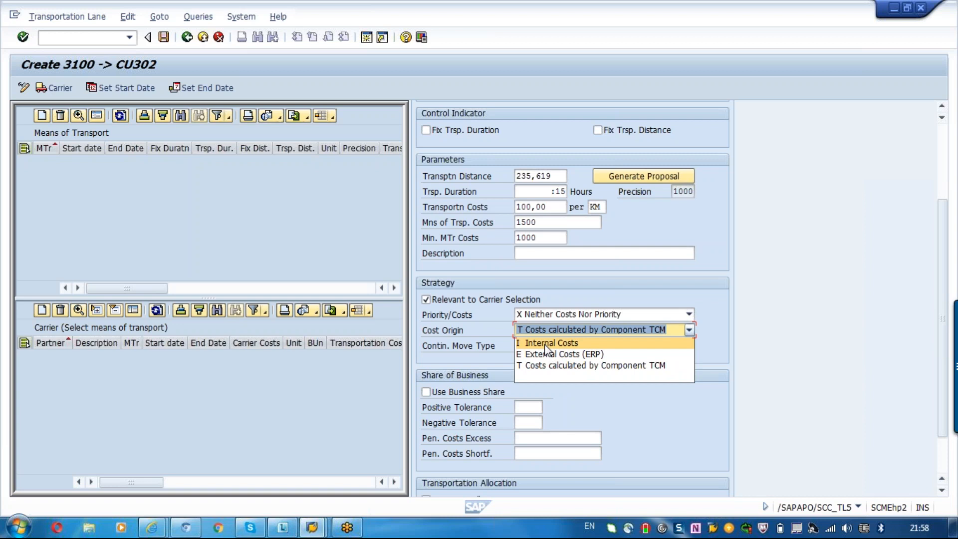
click(622, 366)
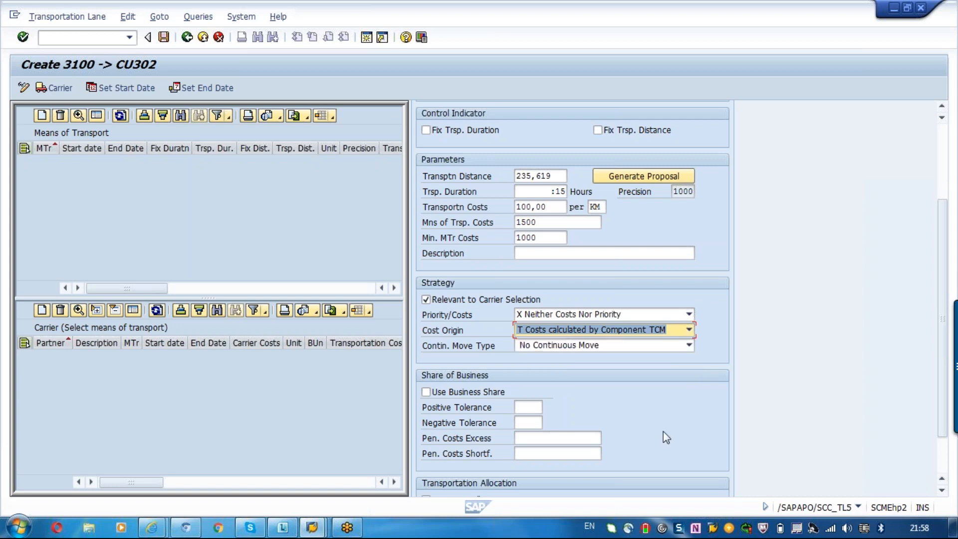
- Choose No Continuous Move as the continuous move type in the strategy settings
click(544, 347)
click(544, 346)
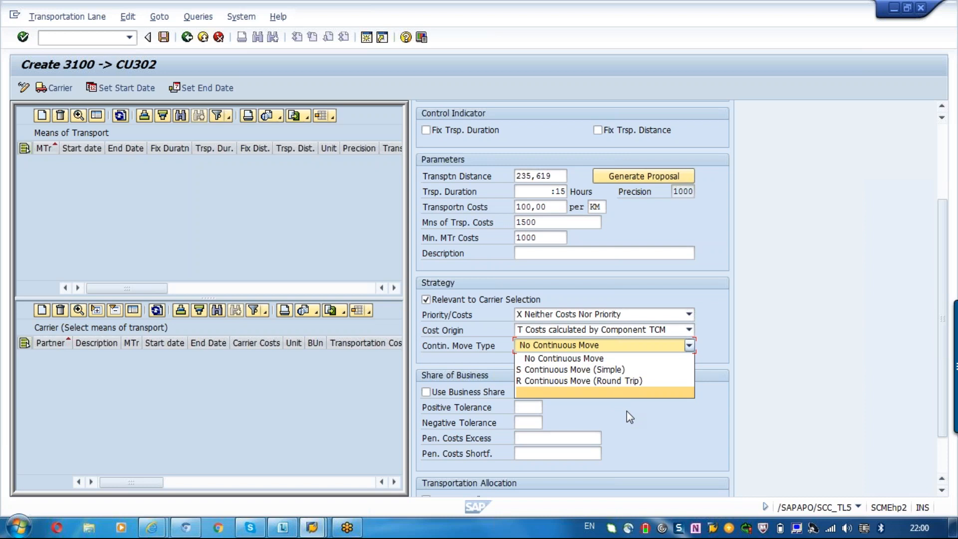
click(607, 358)
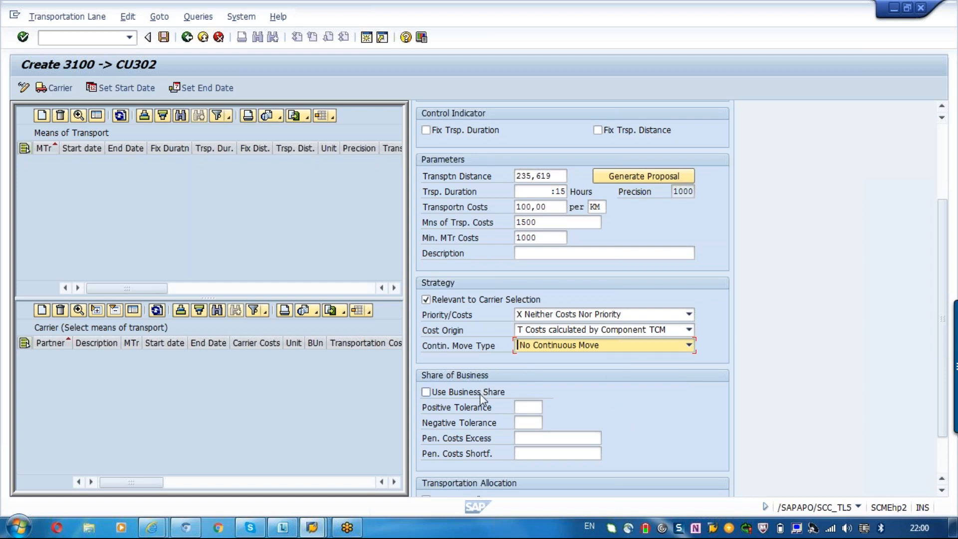
- Start entering the positive tolerance in the share of business settings
click(528, 409)
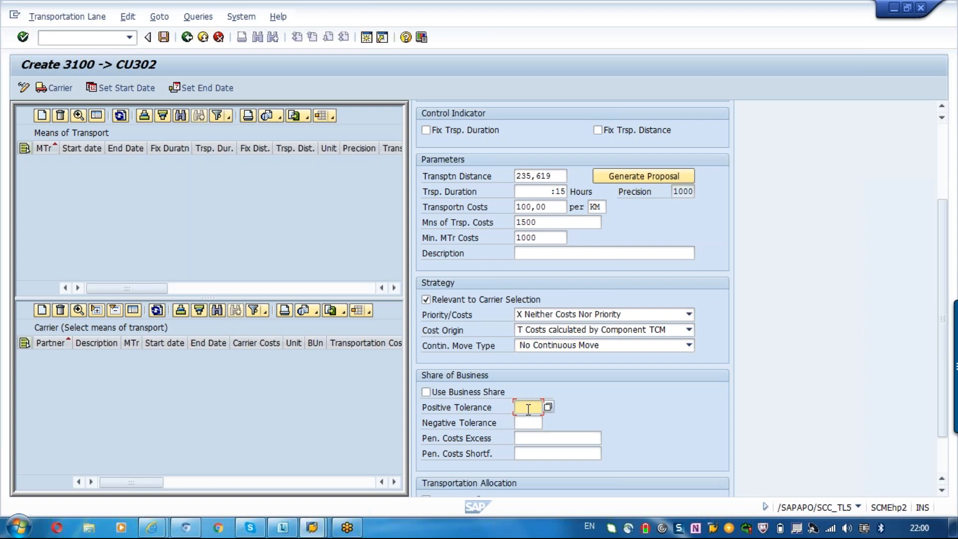
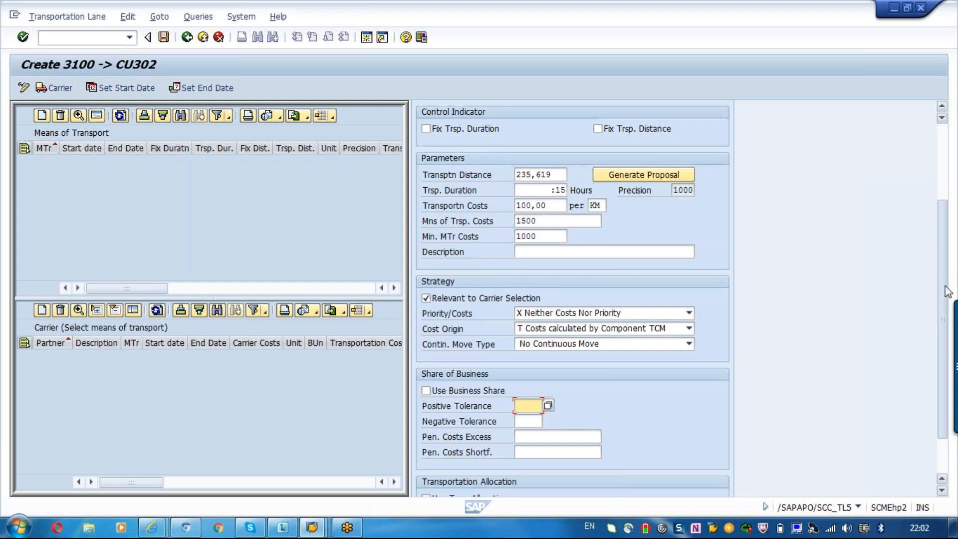
- Review the remaining settings of truck 0001 and confirm it as a means of transport for the lane
scroll(948, 286, down, 2)
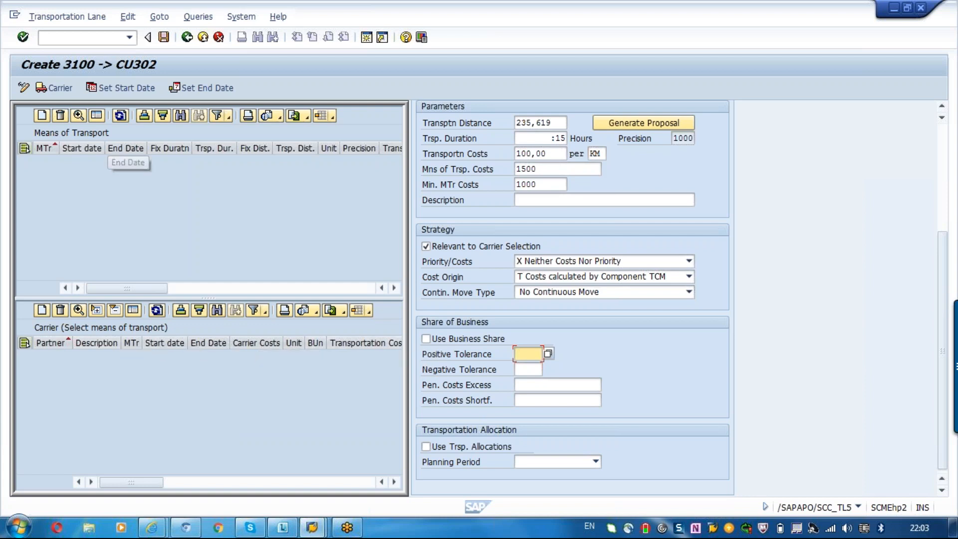
scroll(516, 158, up, 5)
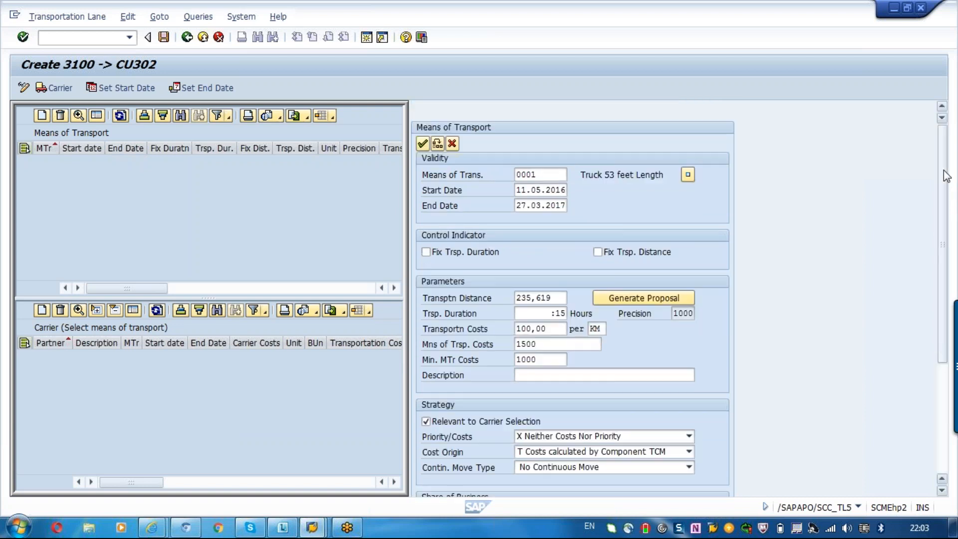
click(549, 177)
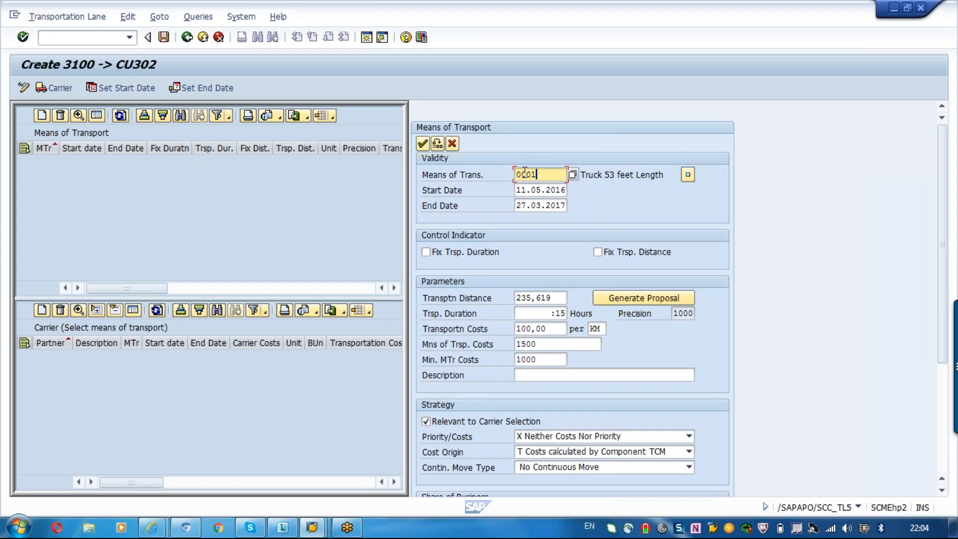
key(Return)
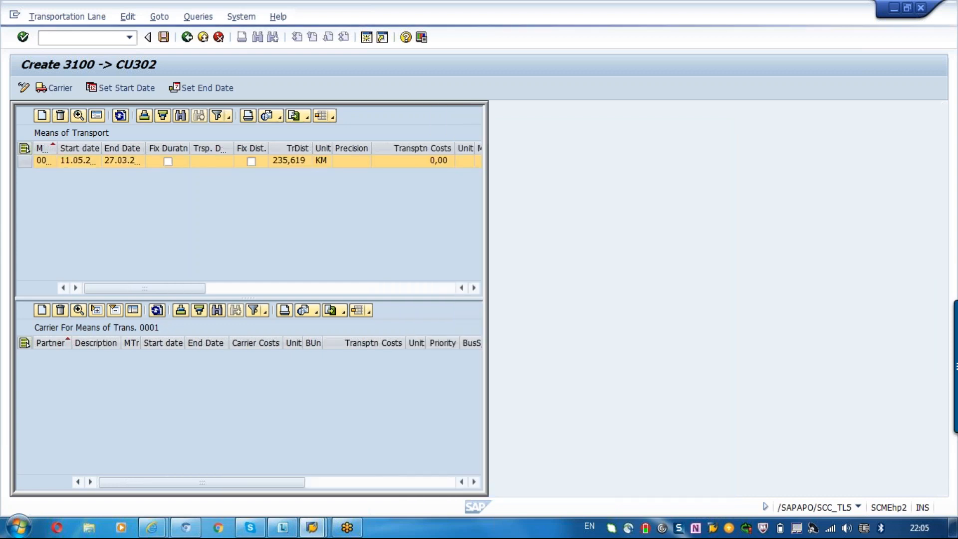
- Start a new carrier entry for means of transport 0001 and try VOD_CAR as its business partner
click(42, 310)
click(665, 180)
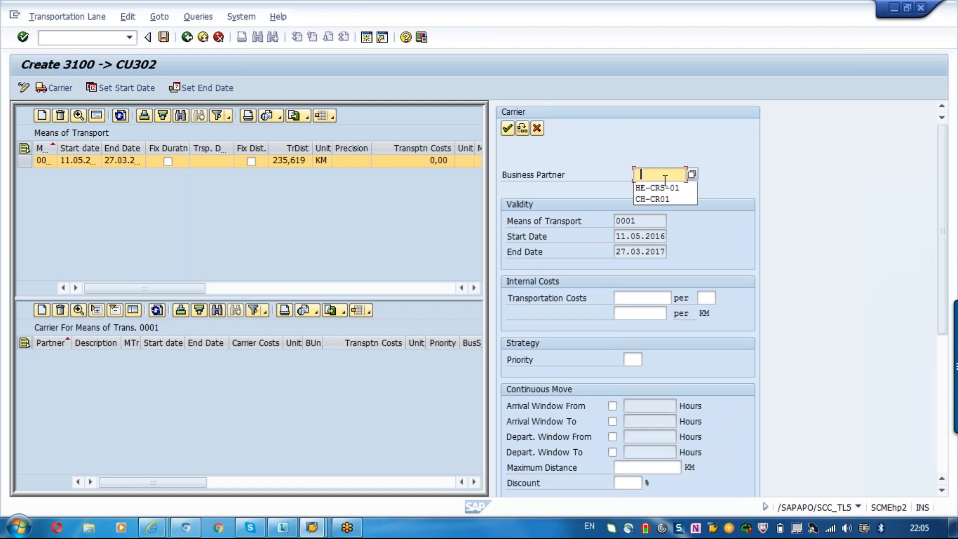
click(693, 174)
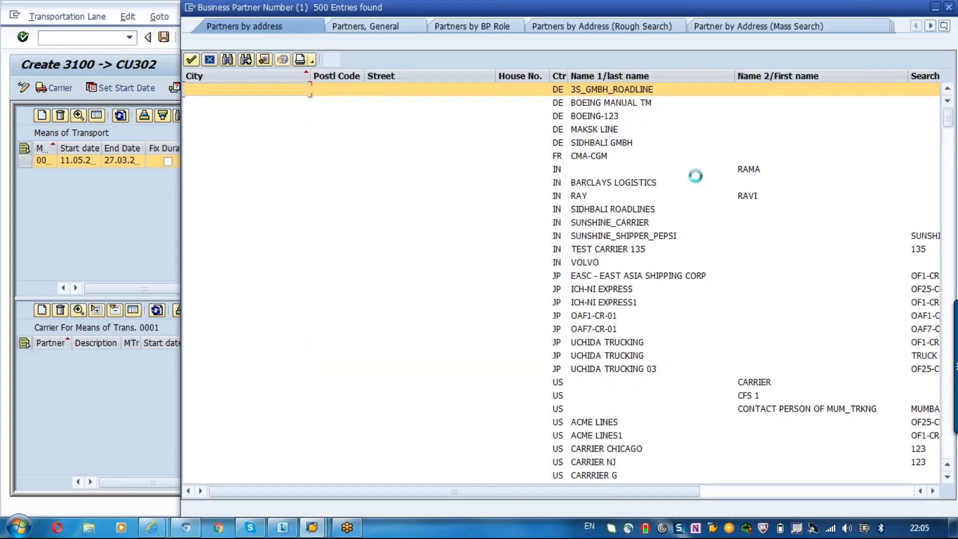
double_click(779, 382)
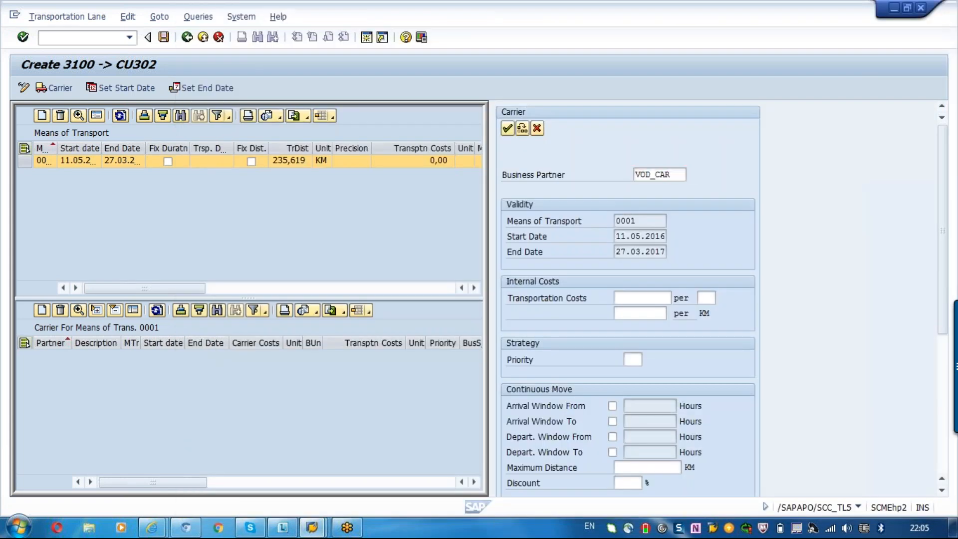
key(Return)
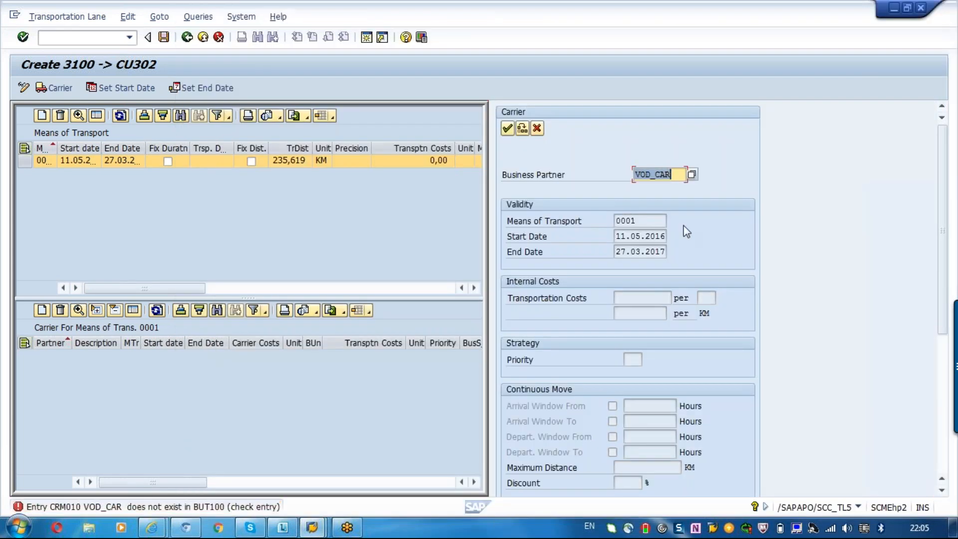
- Look up the business partners and select 3S_GMBH_ROADLINE as the carrier
click(692, 175)
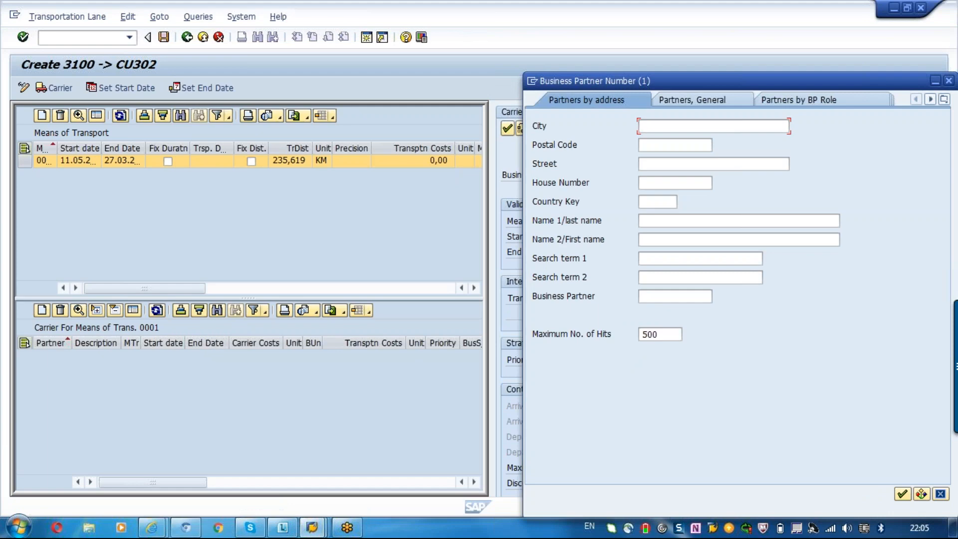
key(Return)
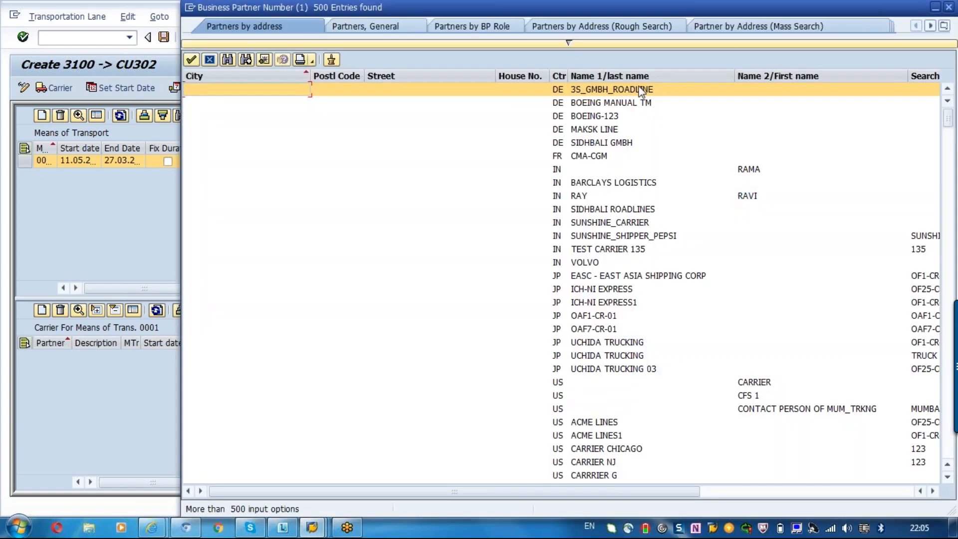
click(642, 91)
double_click(640, 89)
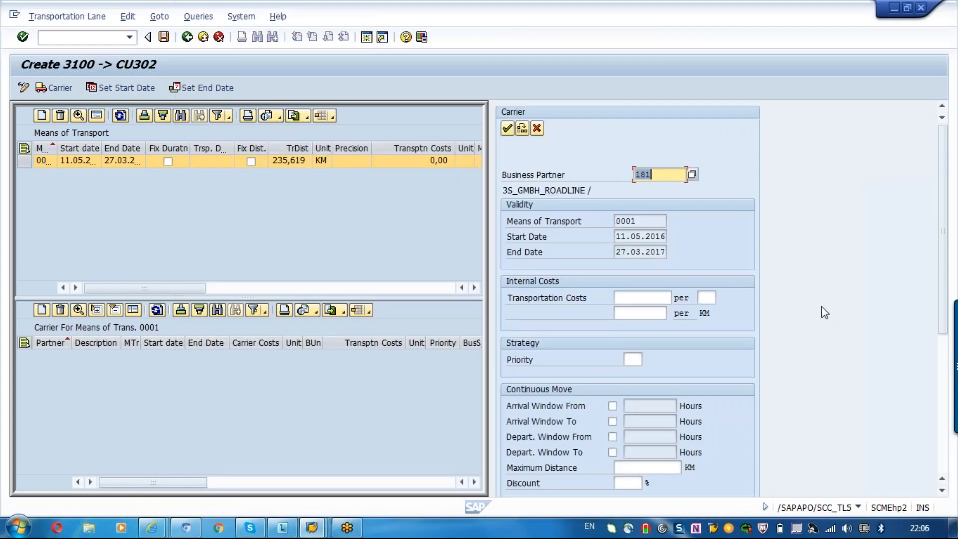
- Set the carrier's share of business to 10% and apply the carrier entry to the lane
click(945, 442)
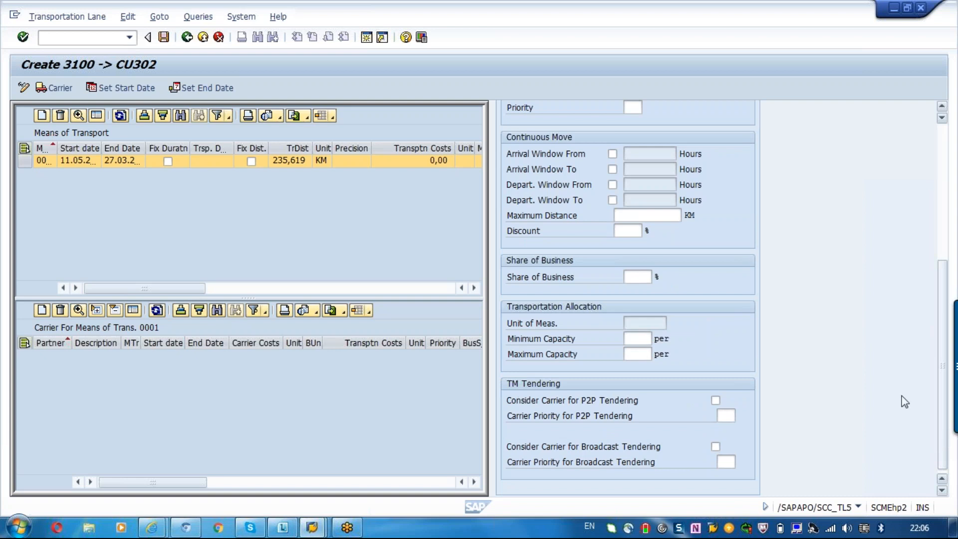
click(628, 272)
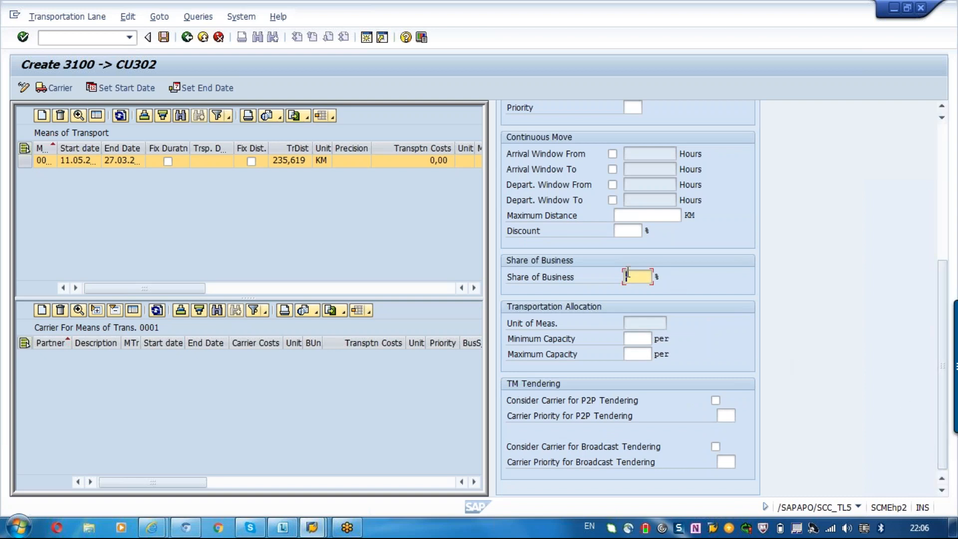
text(10)
key(BackSpace)
key(BackSpace)
text(10)
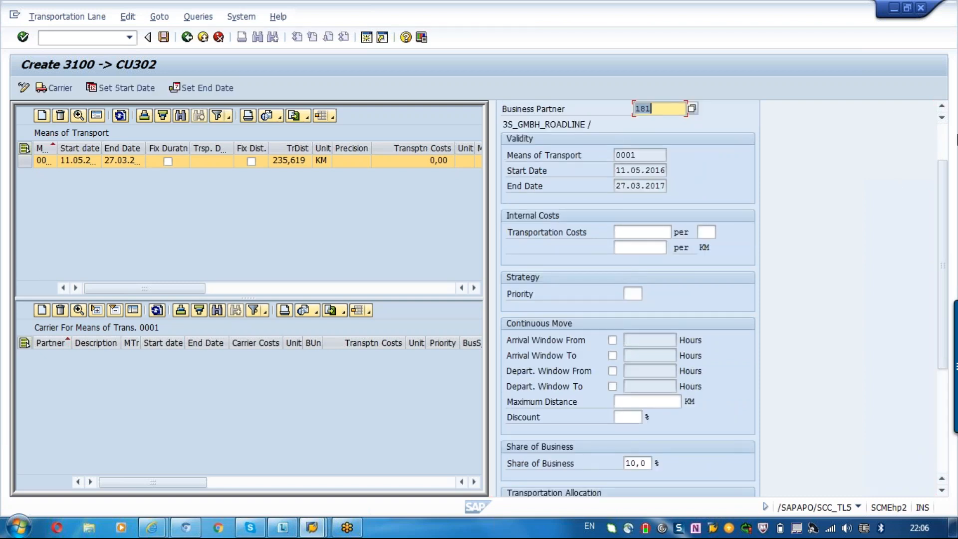
scroll(948, 131, up, 2)
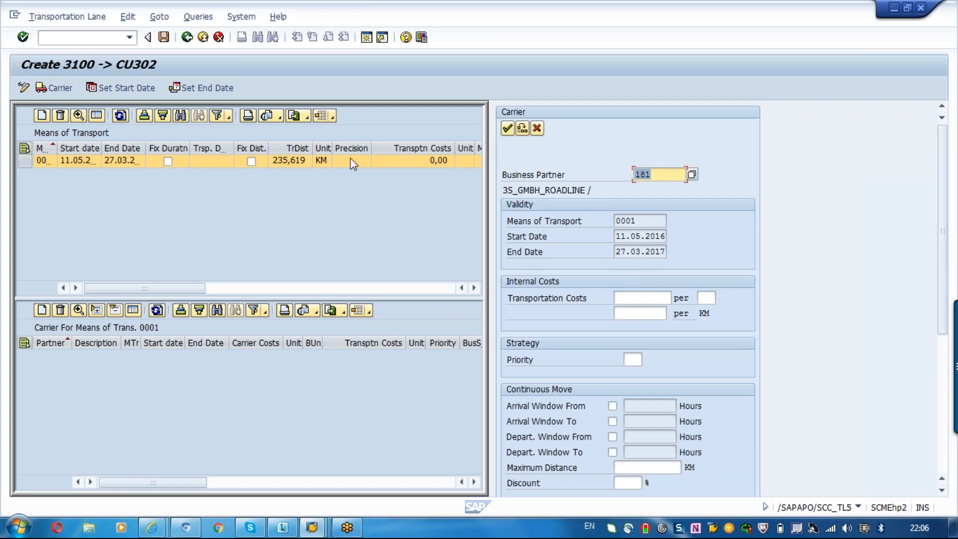
click(507, 131)
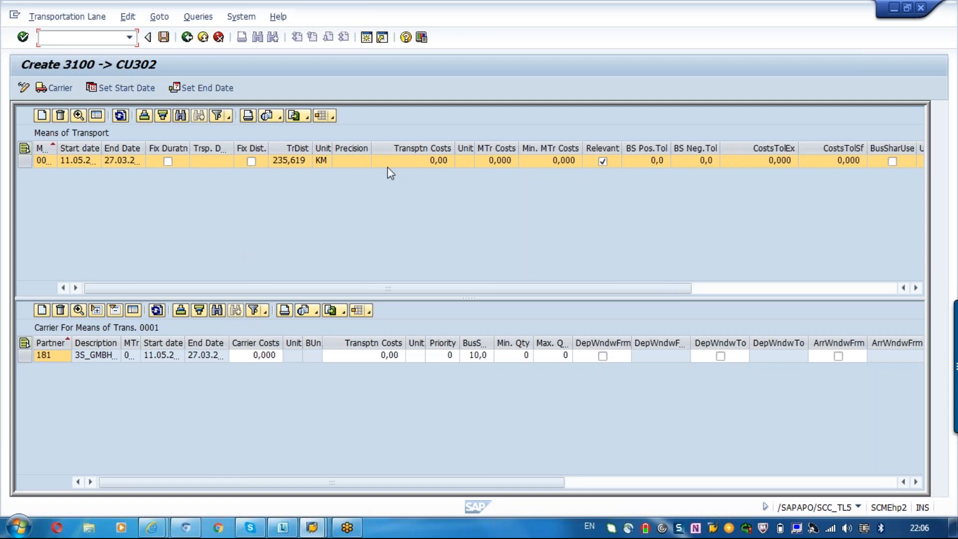
- Open the details of means of transport 0001 and check its cost origin setting
click(25, 162)
click(109, 161)
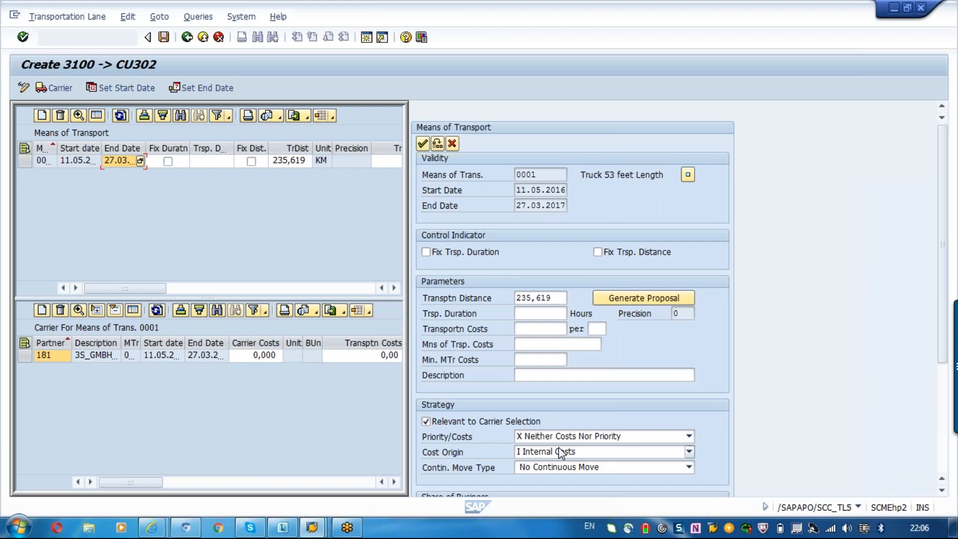
click(561, 452)
click(561, 452)
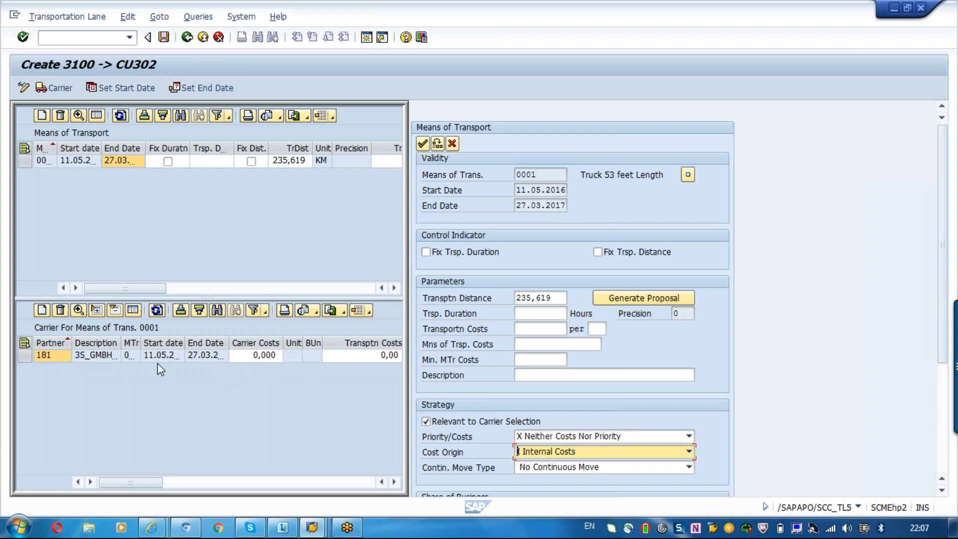
- Open the carrier entry of 3S_GMBH_ROADLINE and set its internal transportation costs to 10000
click(130, 355)
double_click(129, 354)
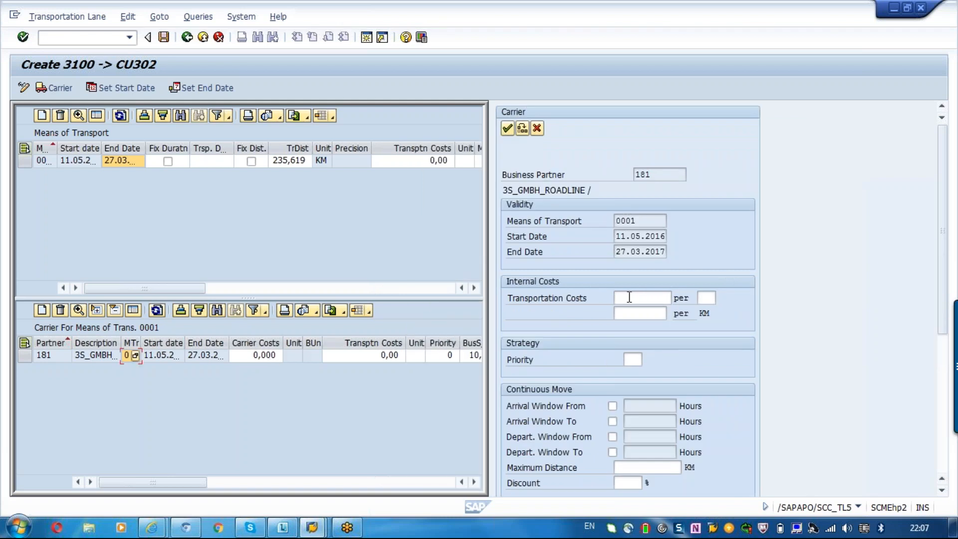
click(630, 297)
text(1)
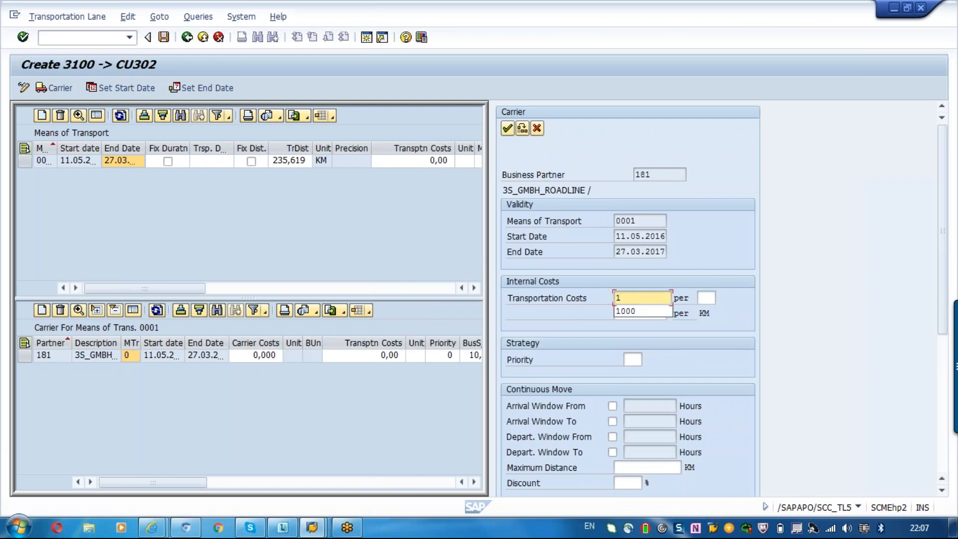
text(0000)
- Set the unit of the carrier's internal transportation costs to KM and confirm the entry
key(Tab)
text(o)
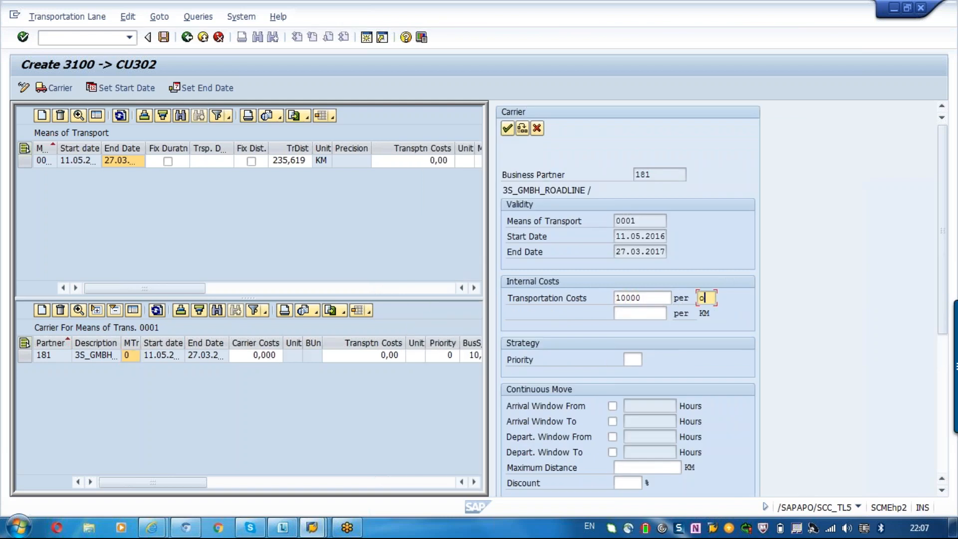
text(m)
key(Tab)
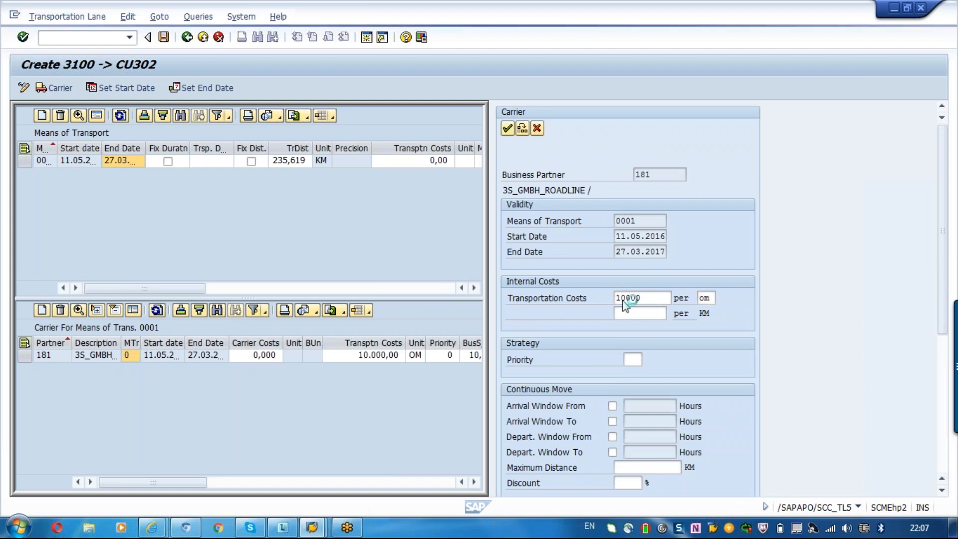
click(713, 298)
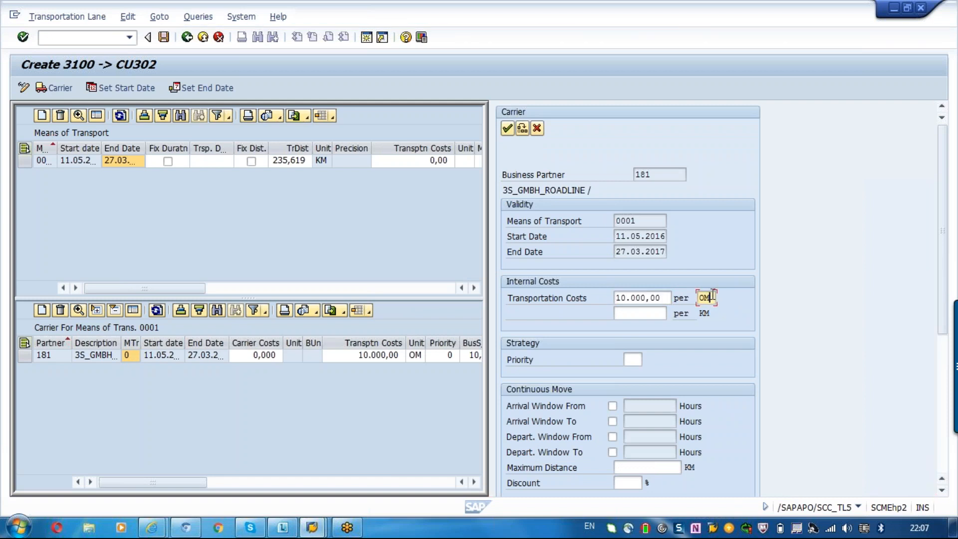
key(BackSpace)
key(BackSpace)
text(km)
key(Return)
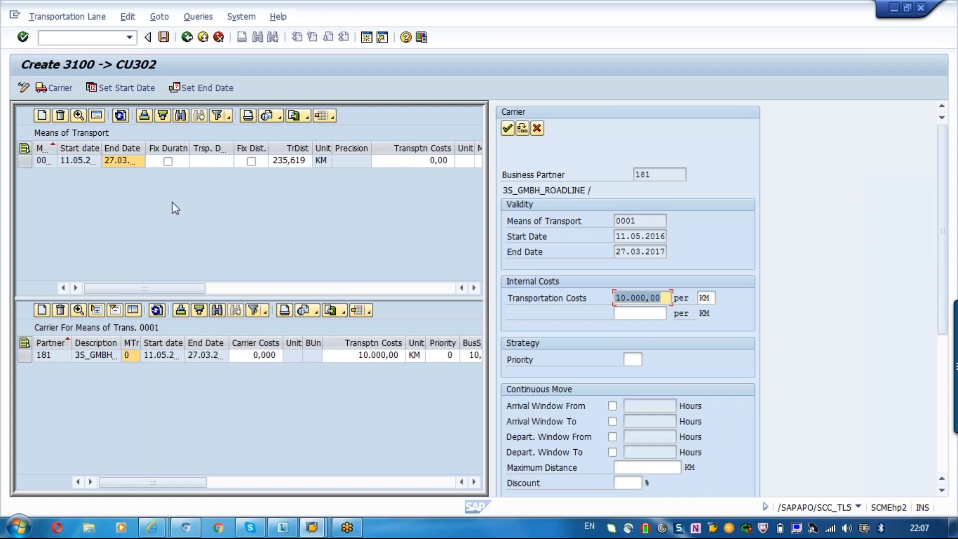
- Set the continuous move type of means of transport 0001 to R Continuous Move (Round Trip) and apply it
click(199, 161)
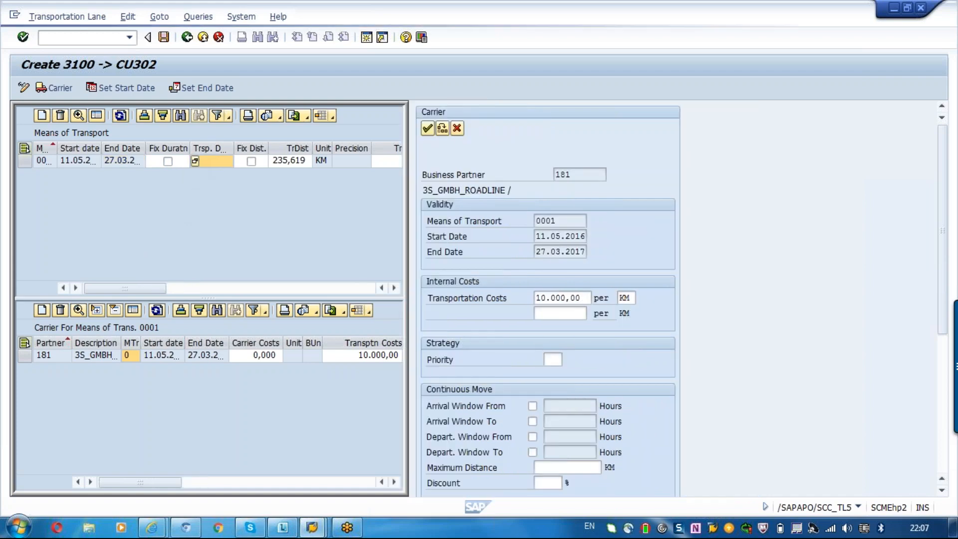
click(526, 468)
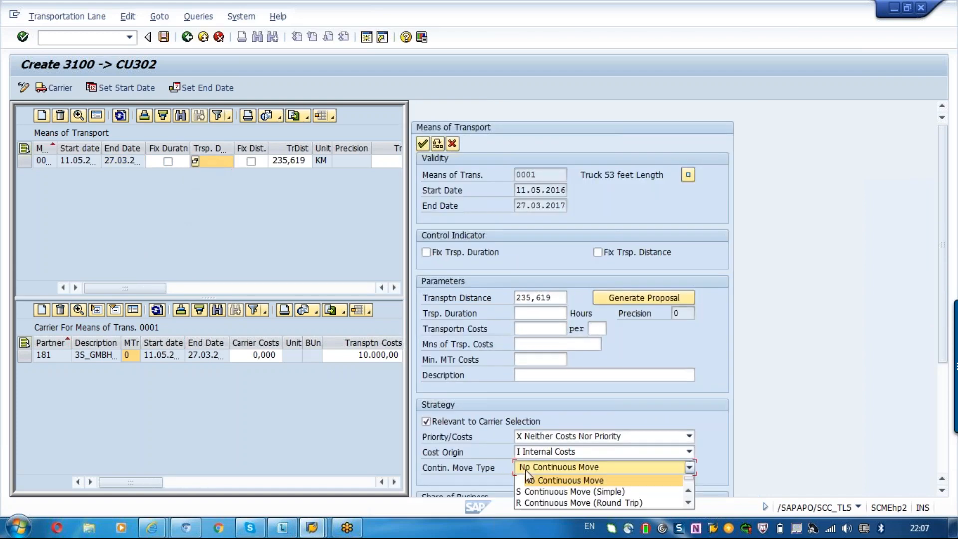
click(546, 505)
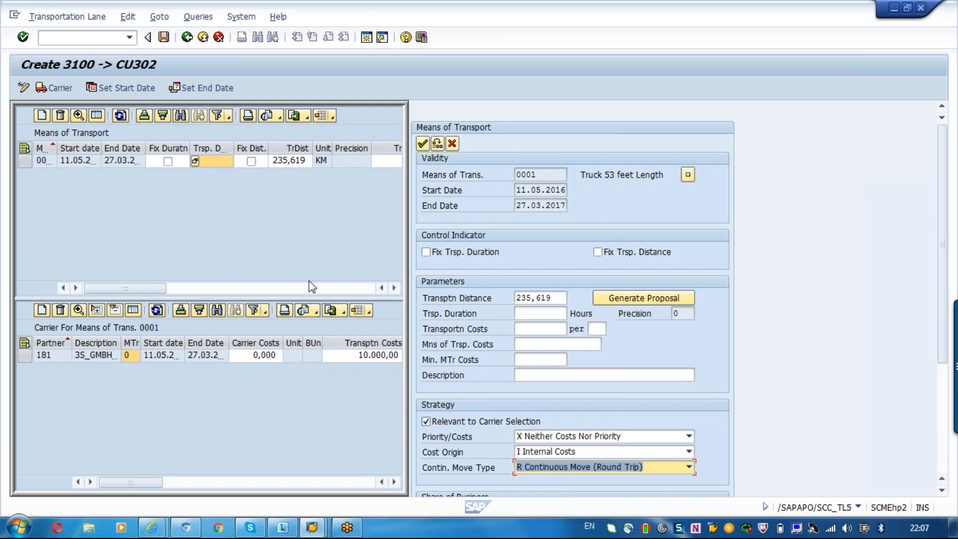
click(423, 144)
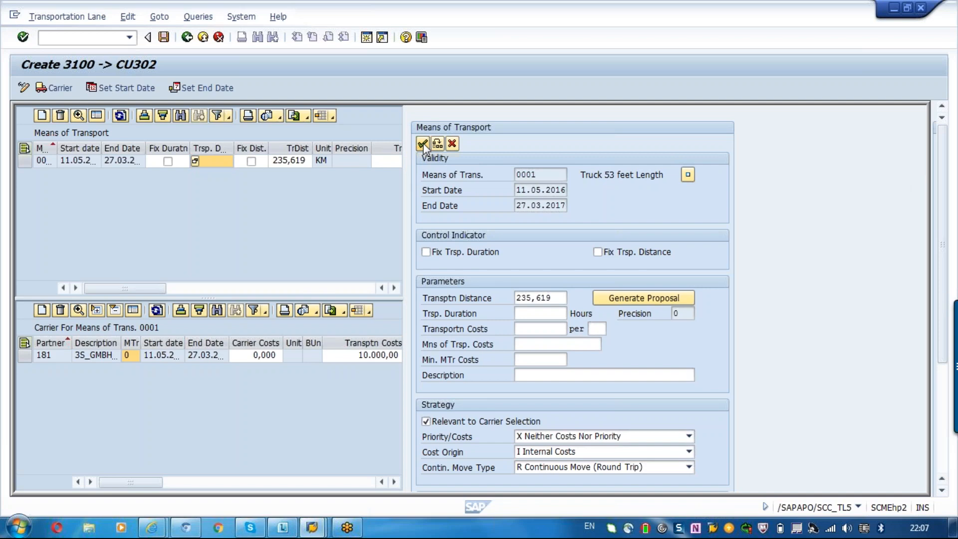
- Reopen the 3S_GMBH_ROADLINE carrier entry and review its continuous move arrival window and maximum distance settings
double_click(196, 357)
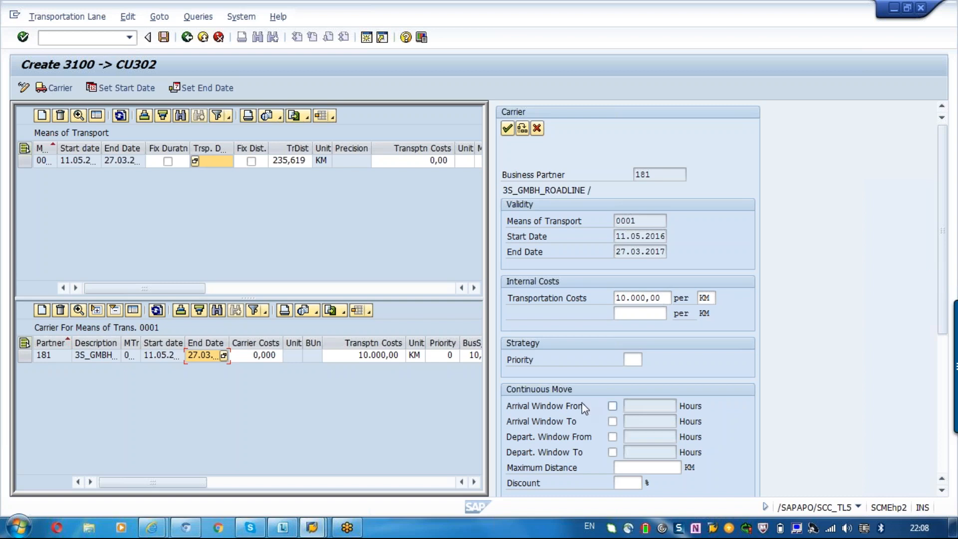
click(645, 403)
click(646, 421)
click(648, 403)
click(44, 356)
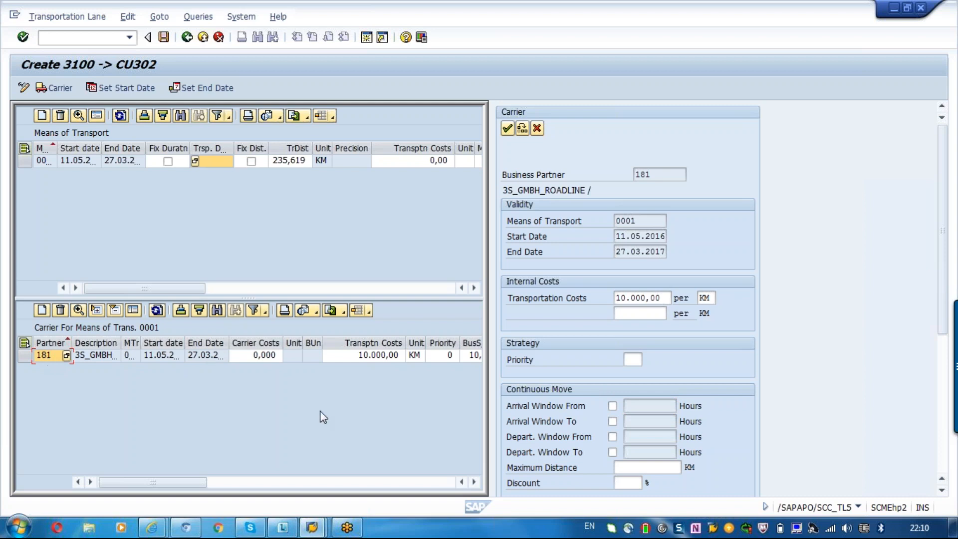
click(676, 470)
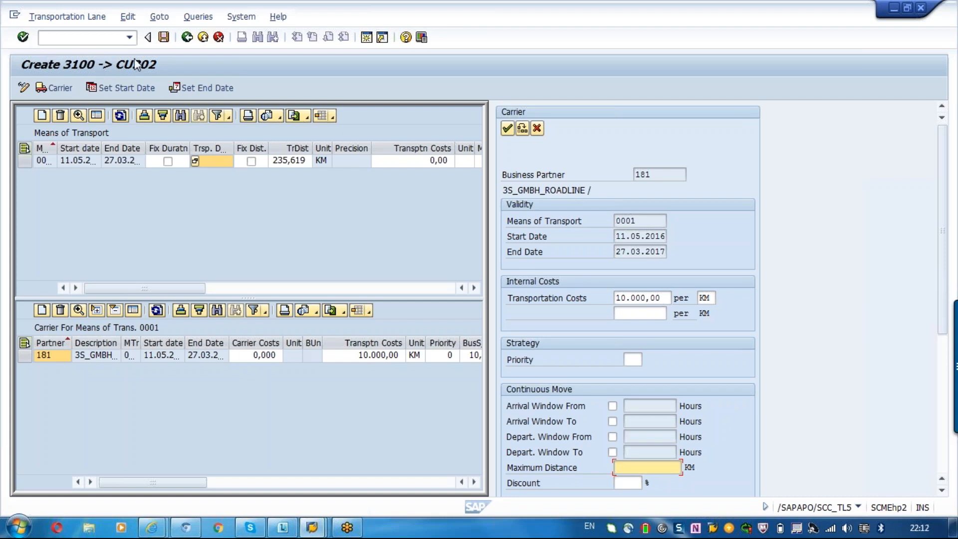
- Save the transportation lane from 3100 to CU302 and return to the lane definition overview
click(167, 37)
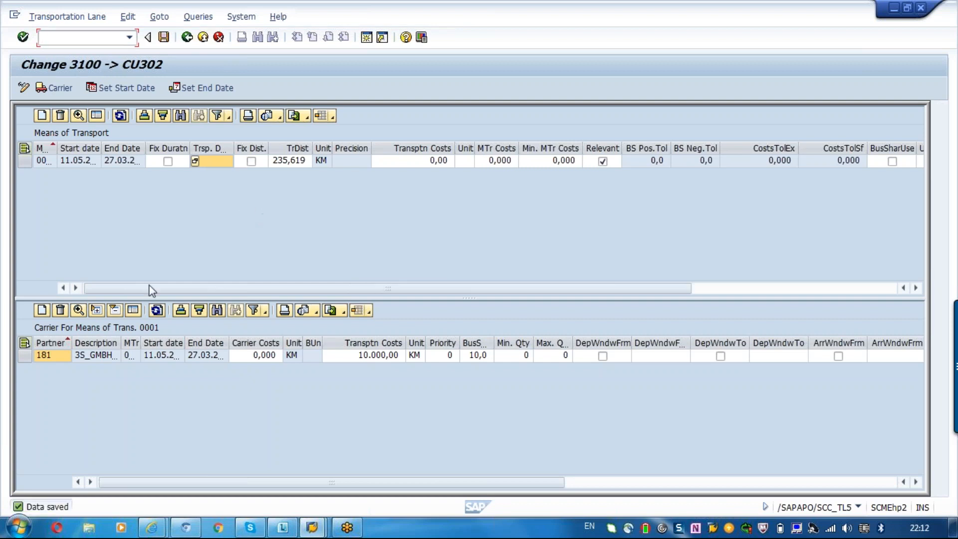
click(44, 116)
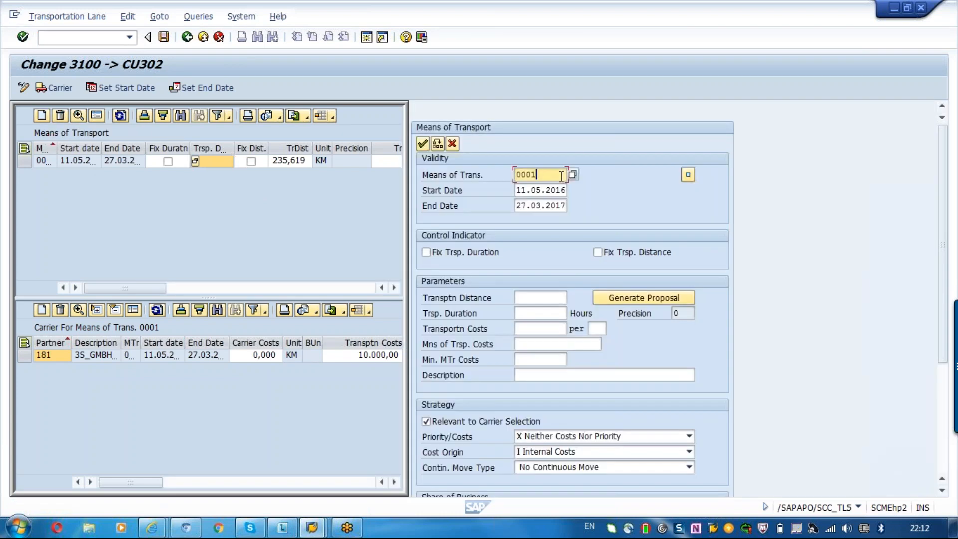
click(188, 38)
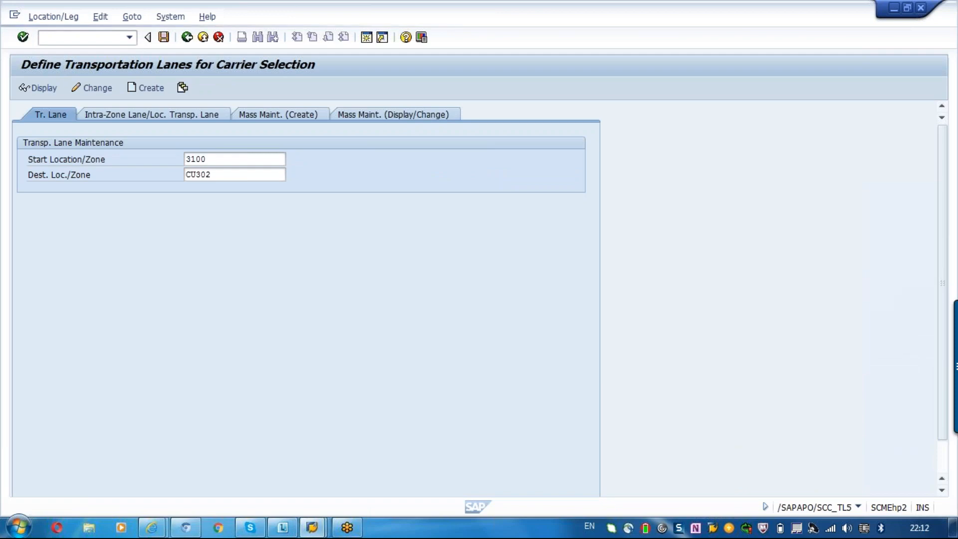
- Open the transportation zone maintenance
double_click(204, 267)
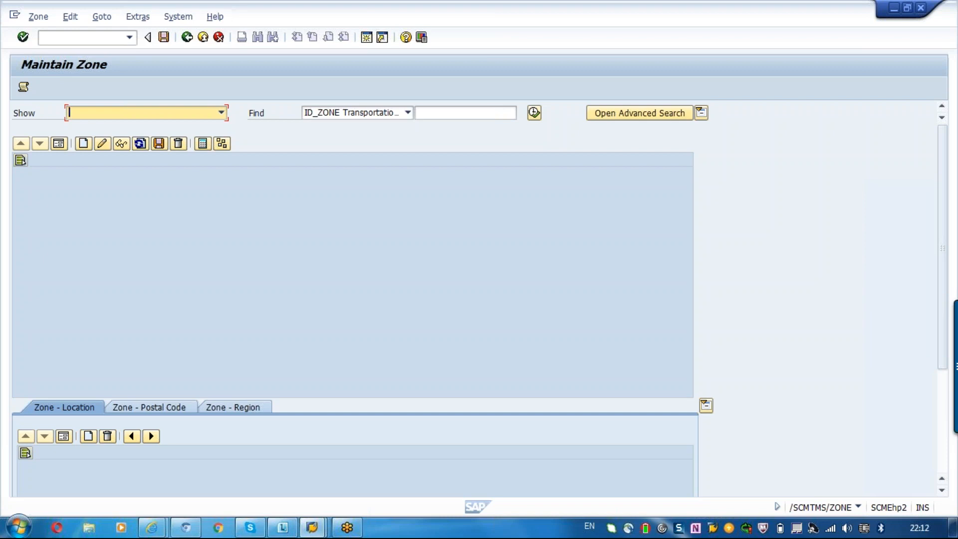
- Search the transportation zones for the zone ID TM_ZONE
click(439, 114)
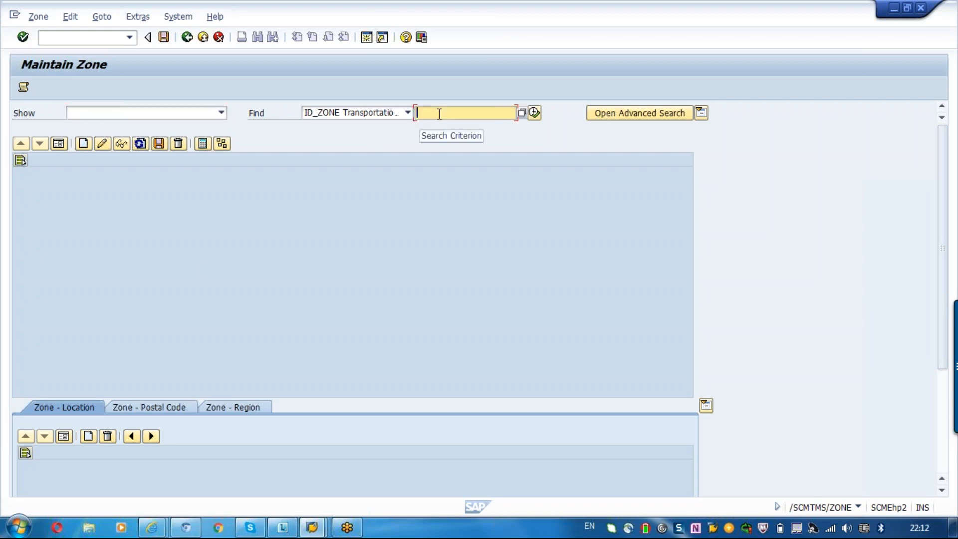
text(TM)
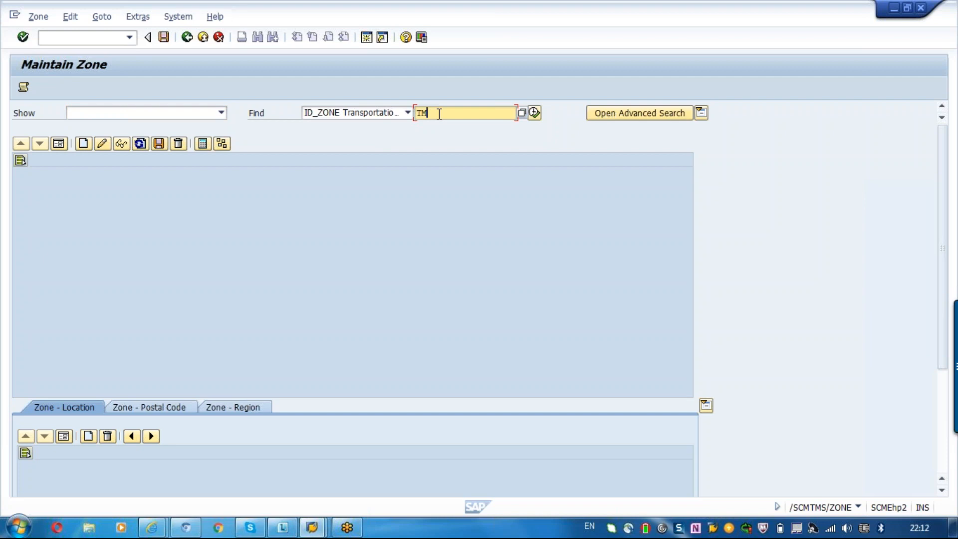
text(_ZONE)
key(Return)
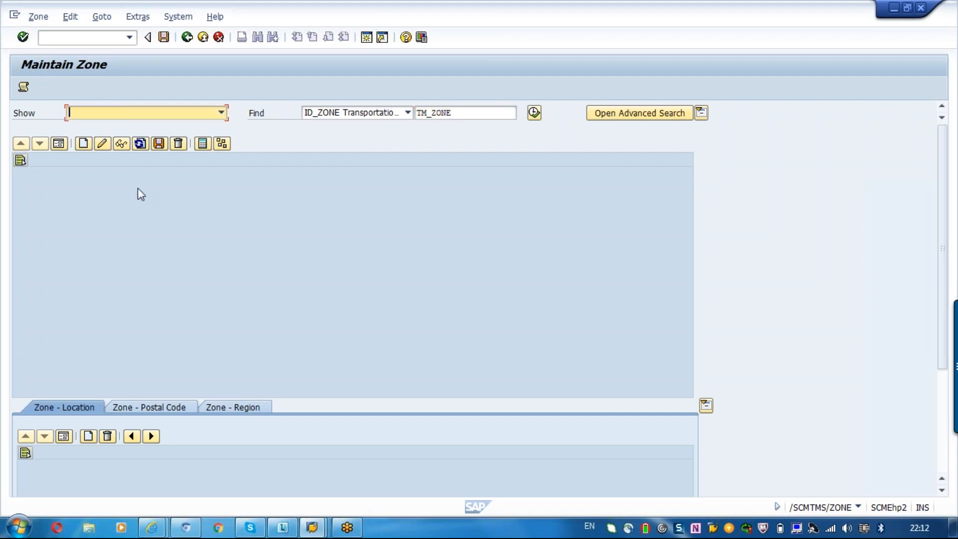
- Create a new transportation zone named TM_ZONE without a description
click(83, 144)
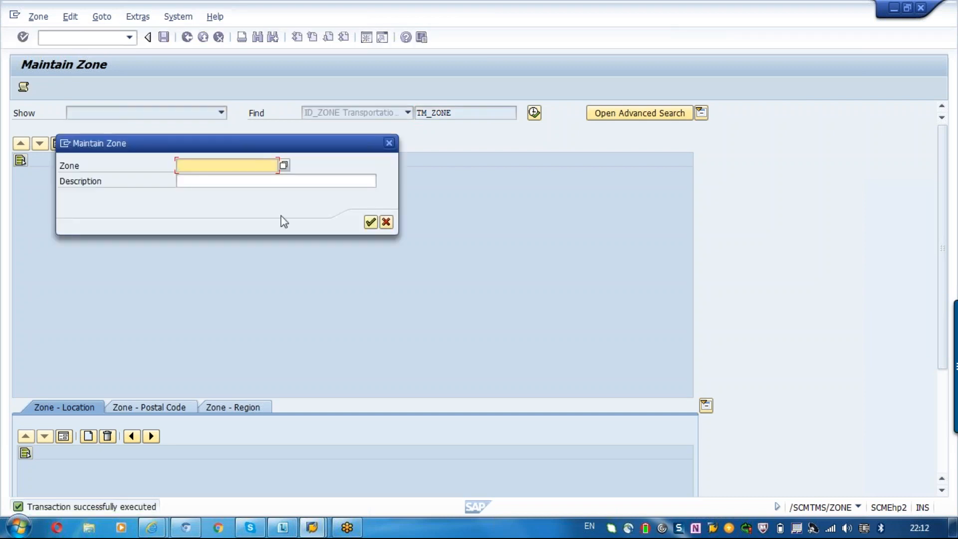
text(TM_)
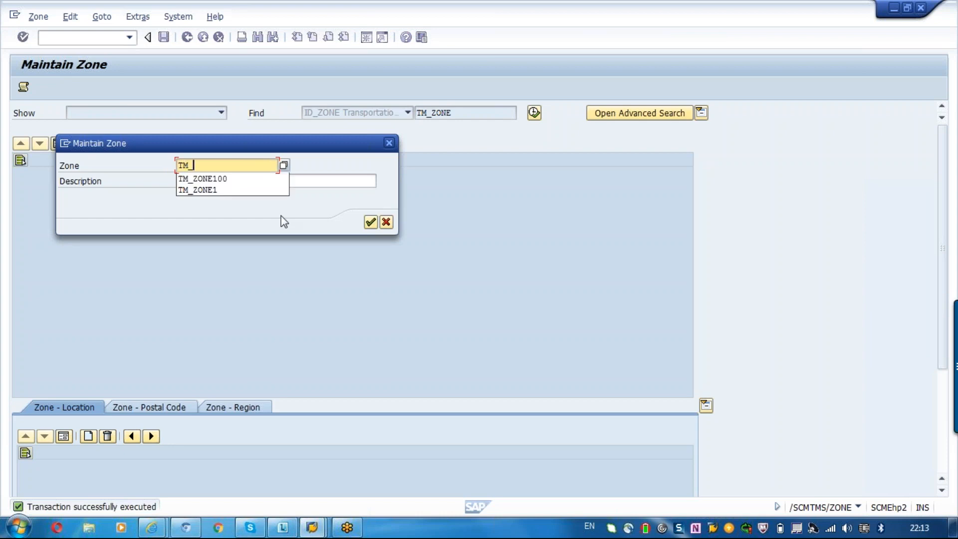
text(ZONE)
key(Return)
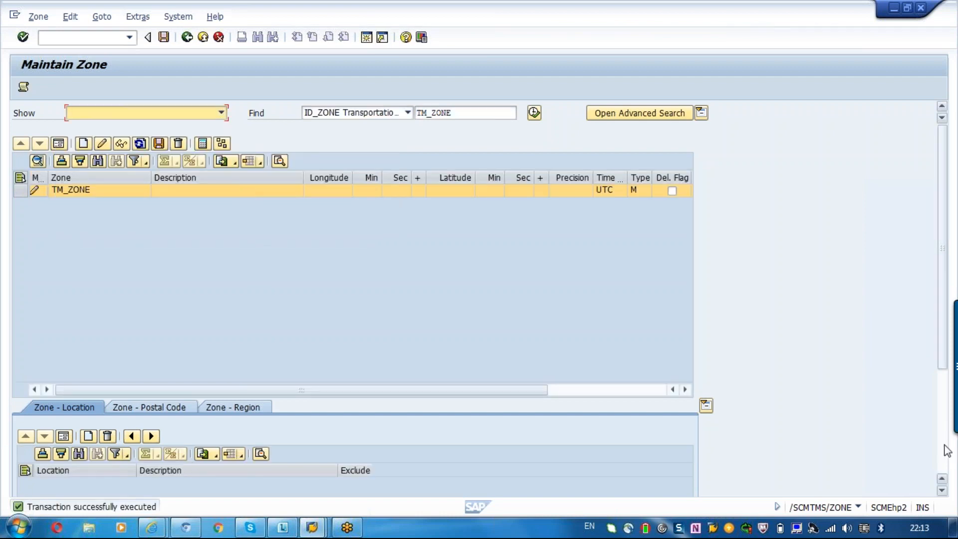
- Assign location 1000 to zone TM_ZONE without excluding it, and dismiss the log
click(943, 454)
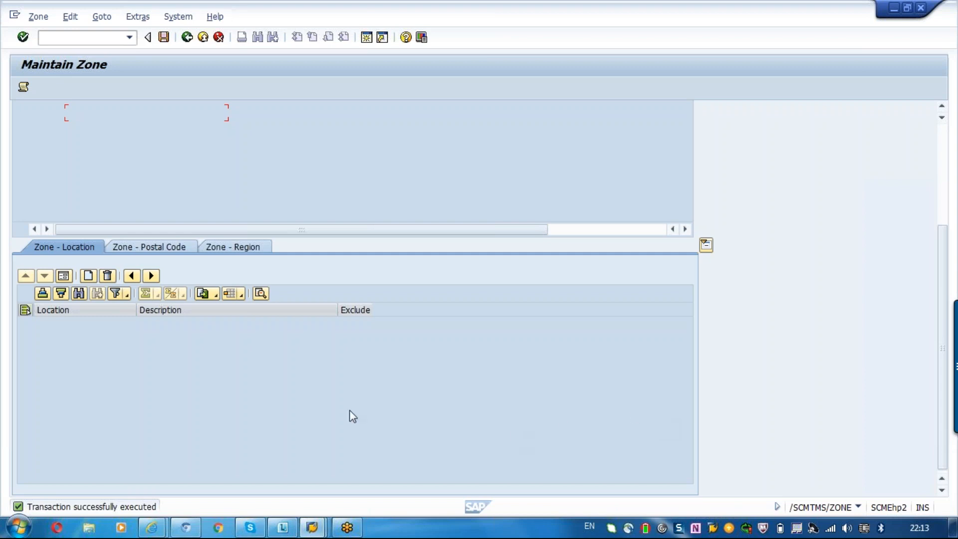
click(88, 277)
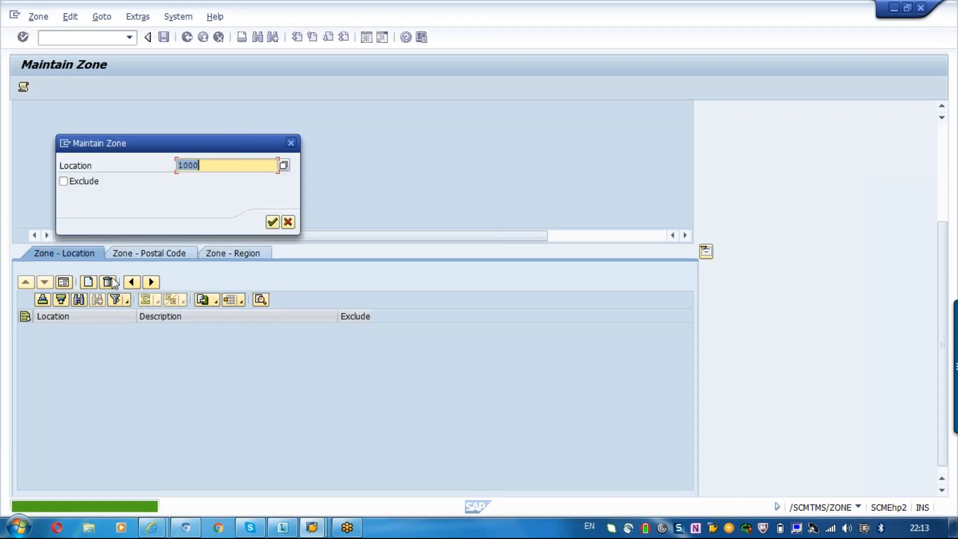
key(Return)
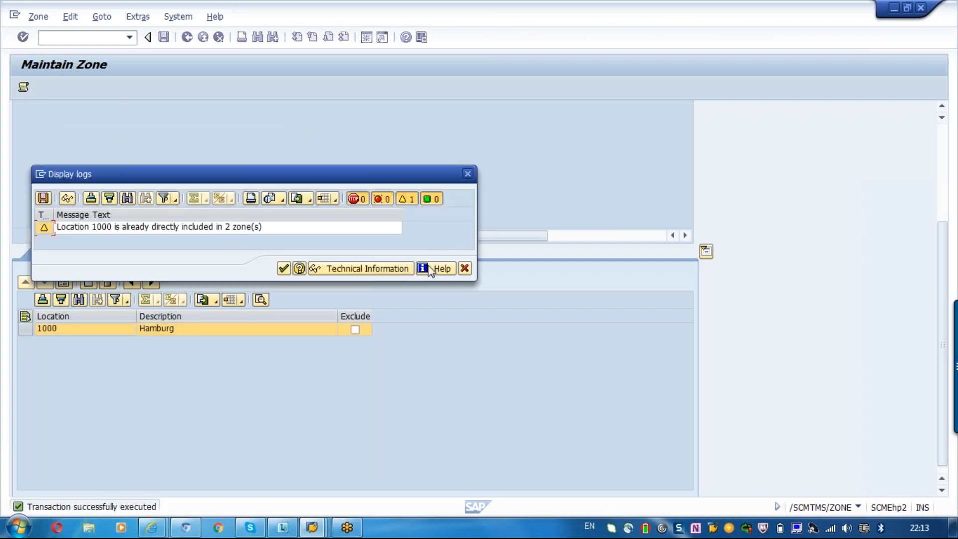
click(465, 269)
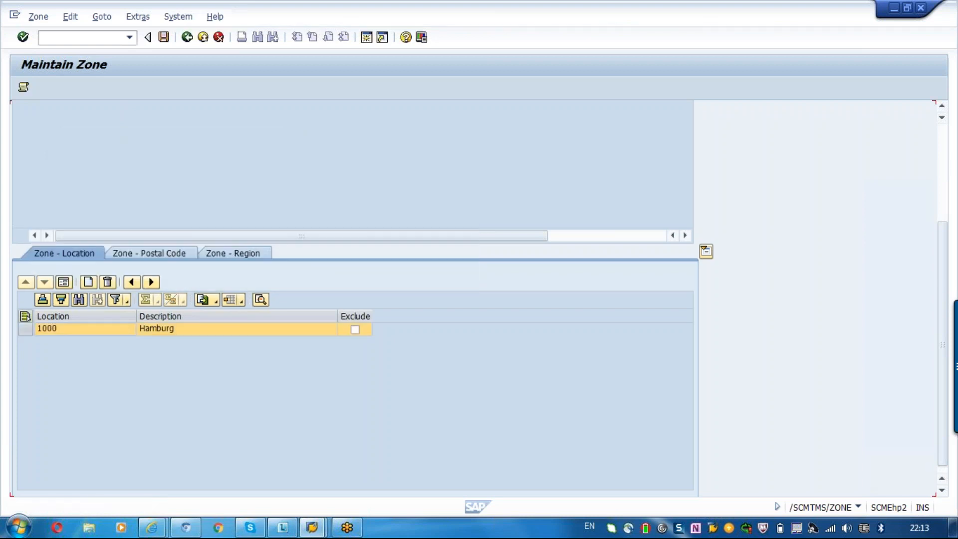
- Add location 3100 as a second location of zone TM_ZONE and close the log
click(89, 280)
text(3100)
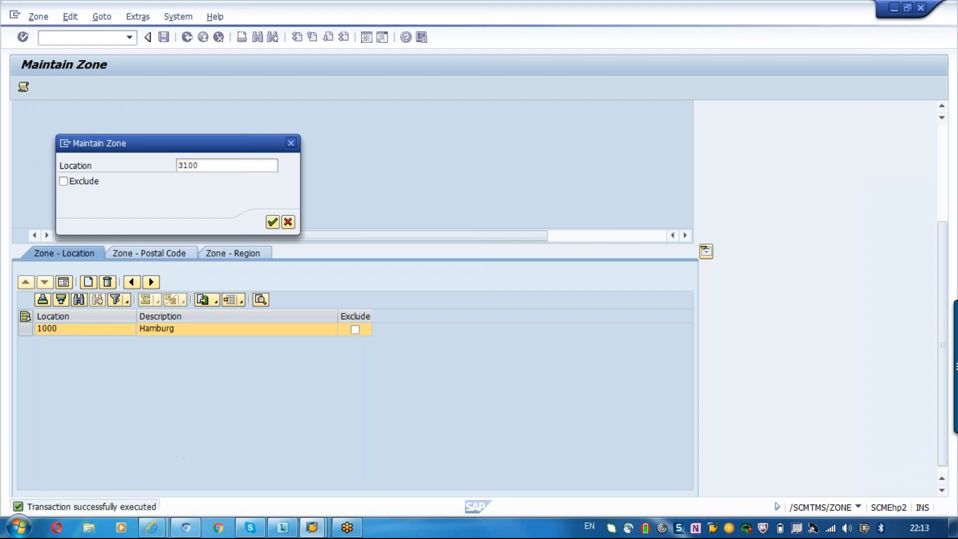
key(Return)
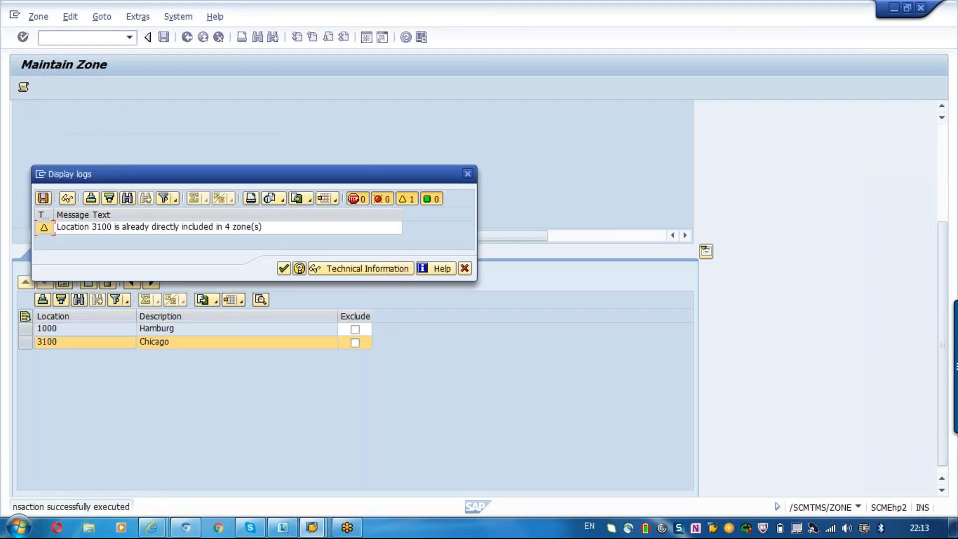
click(284, 268)
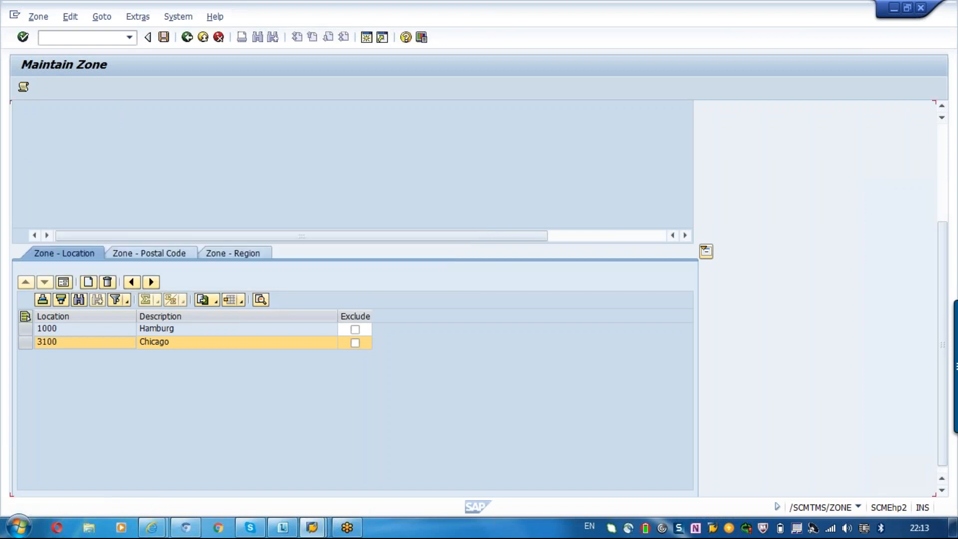
click(75, 330)
click(70, 344)
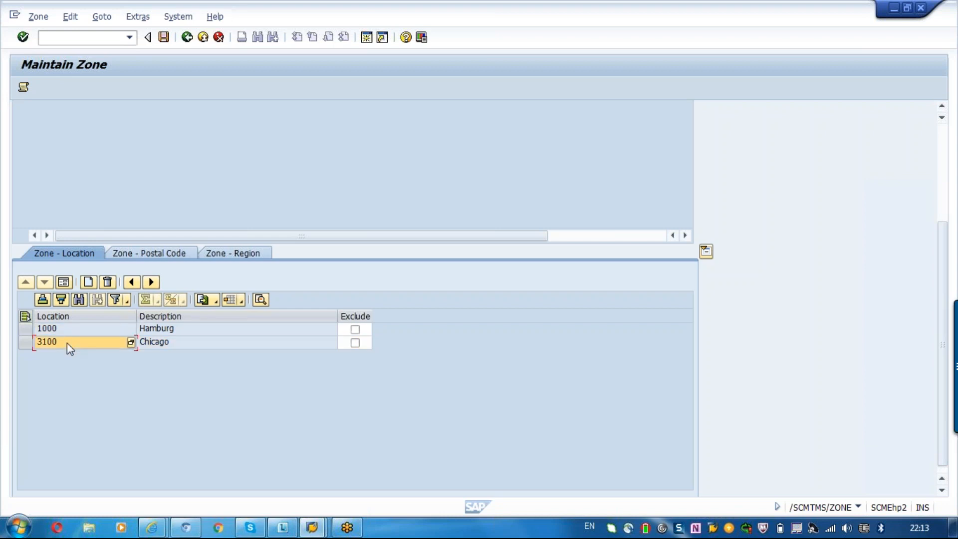
- Add a postal code range for DE Germany from 12345 to 12545 to the zone
click(145, 254)
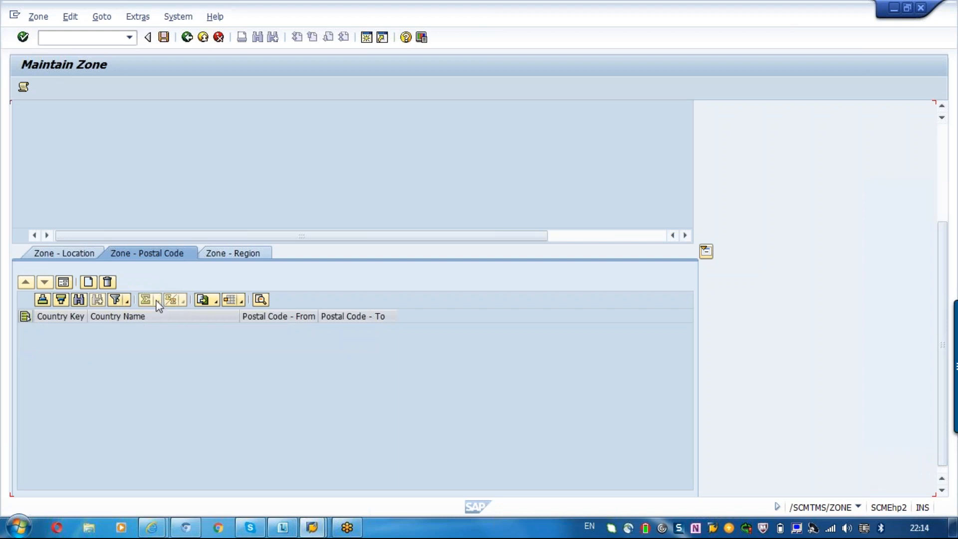
click(89, 283)
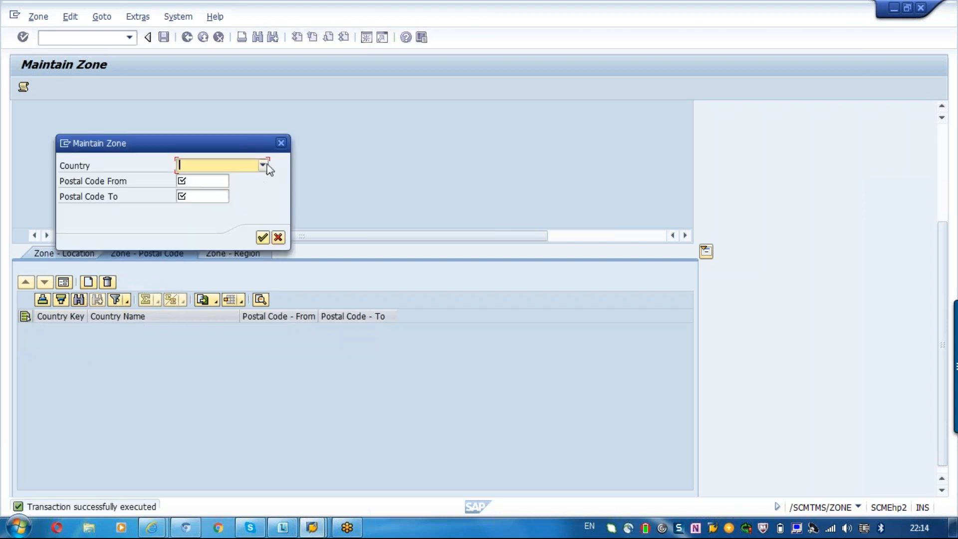
click(247, 168)
key(e)
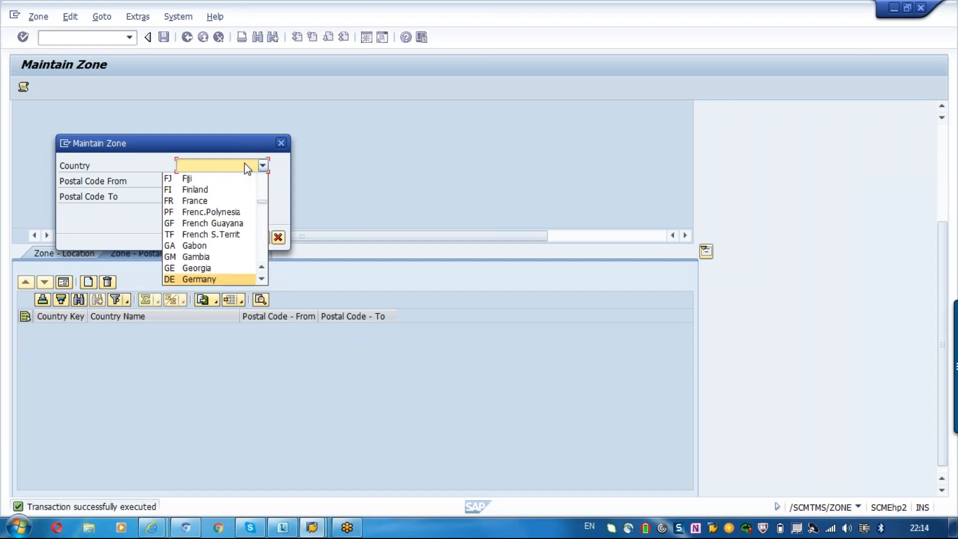
click(169, 278)
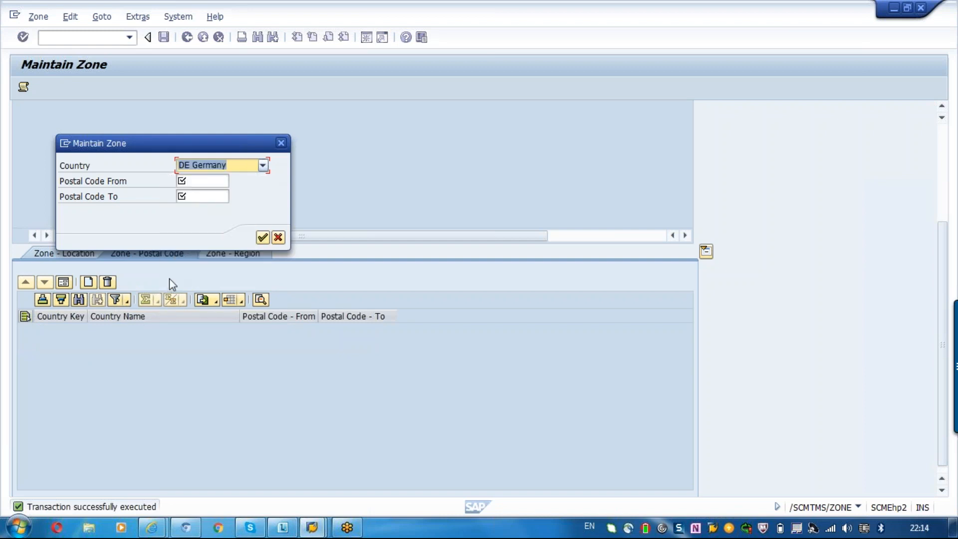
click(200, 183)
text(12345)
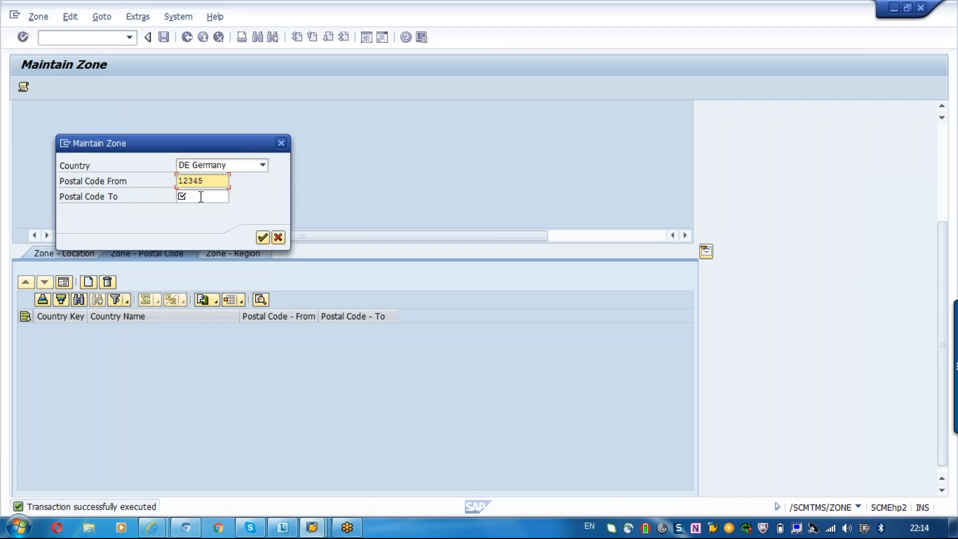
click(200, 197)
text(12)
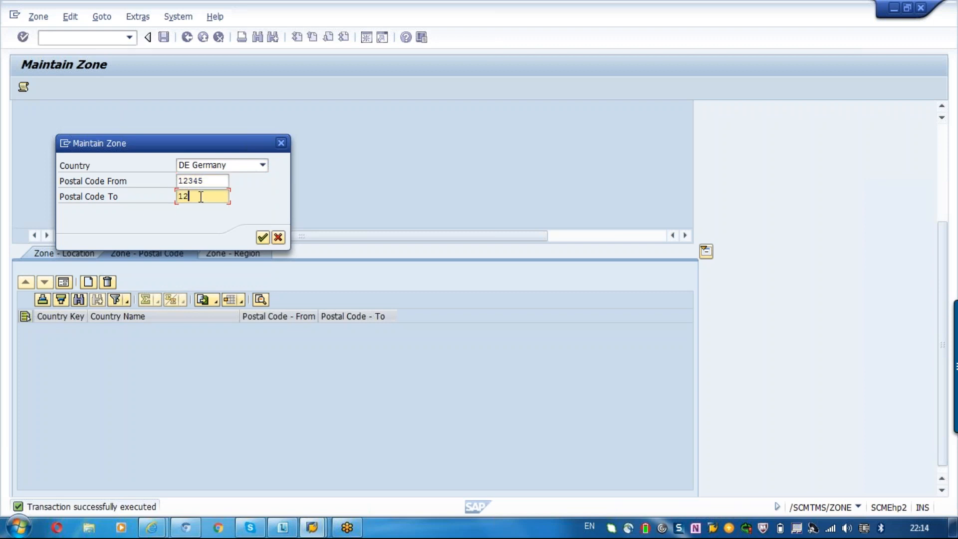
text(545)
key(Return)
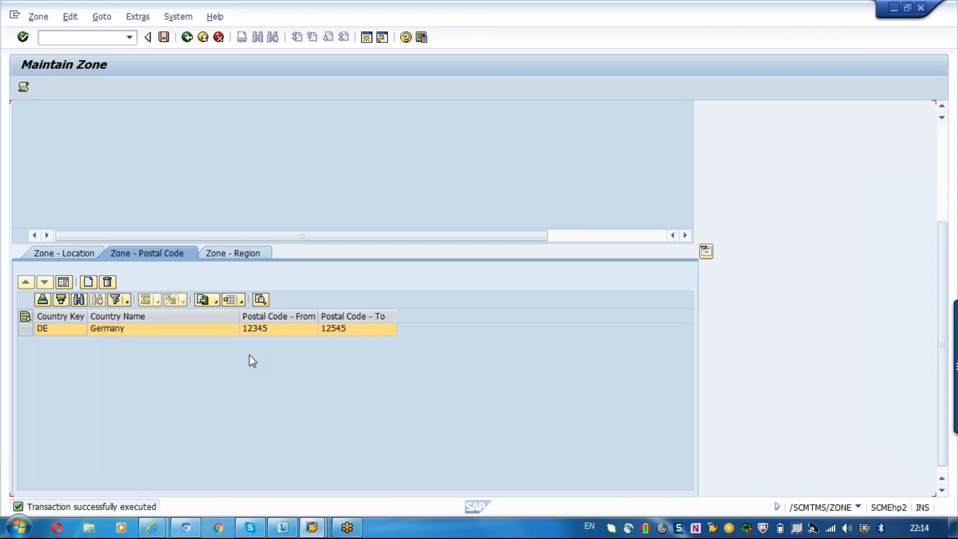
- Add region 01 Schleswig-Holstein of Germany to the zone and dismiss the log
click(223, 253)
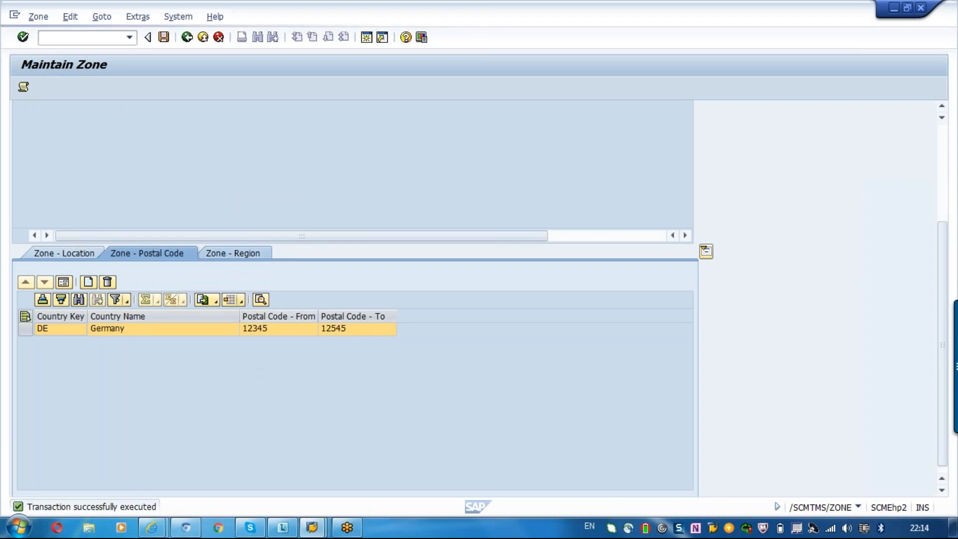
click(88, 282)
click(185, 180)
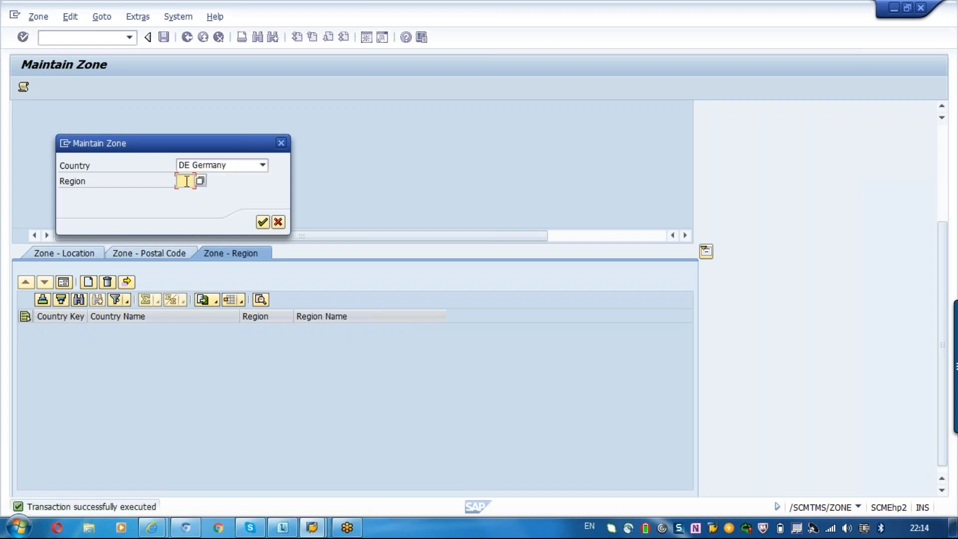
click(200, 182)
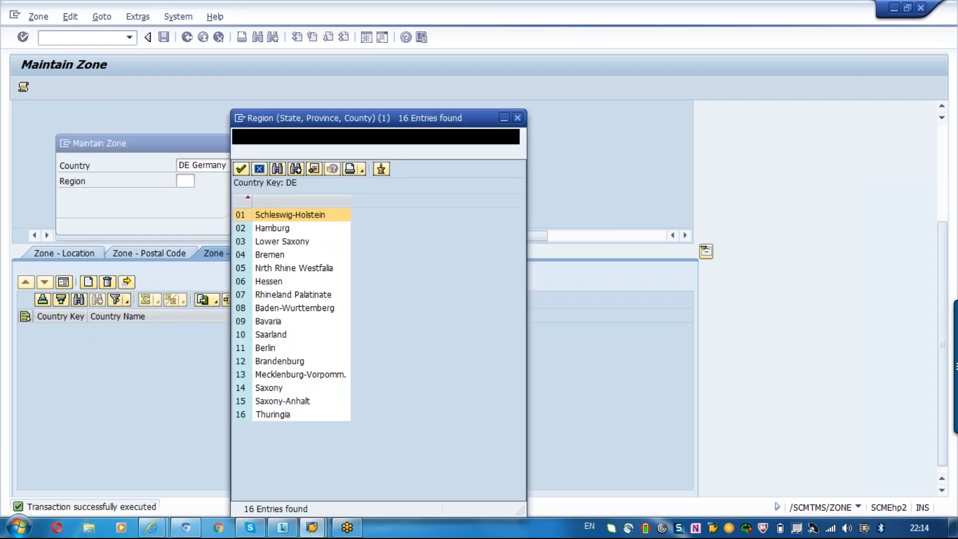
double_click(265, 219)
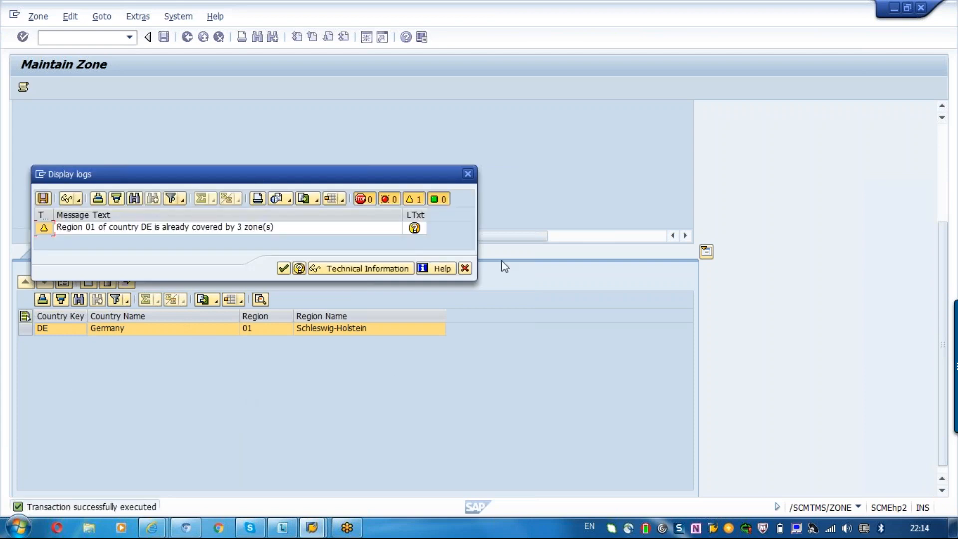
click(464, 270)
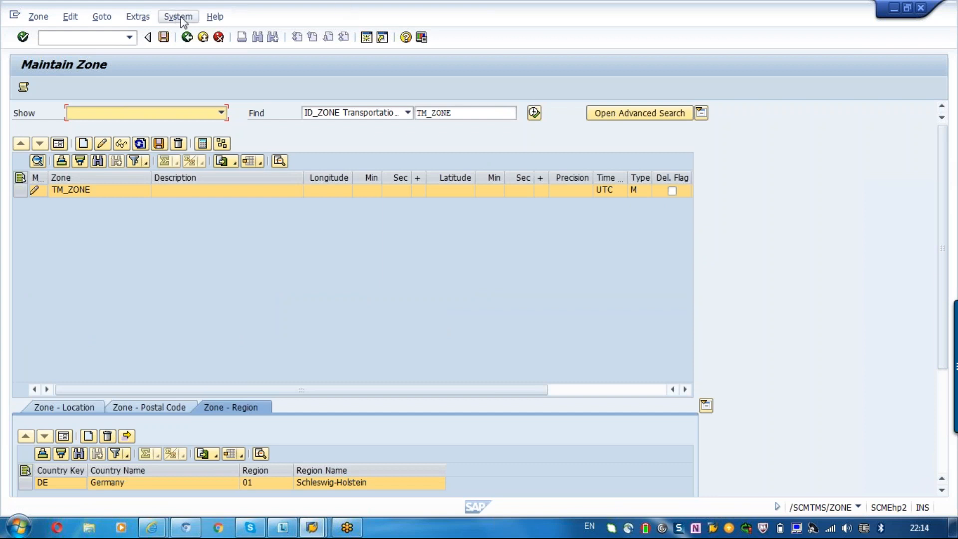
- Leave the zone maintenance while saving TM_ZONE, and reopen Define Transportation Zones
click(188, 37)
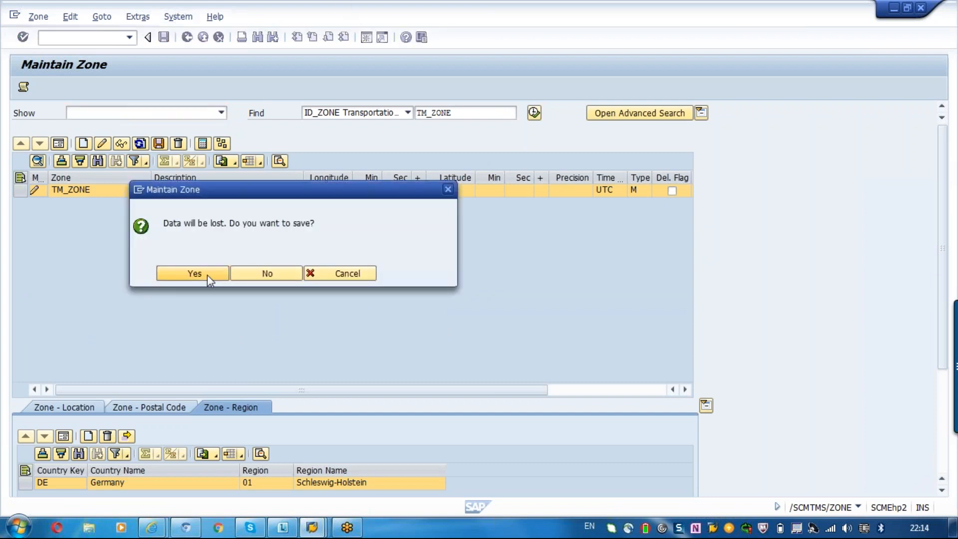
click(207, 275)
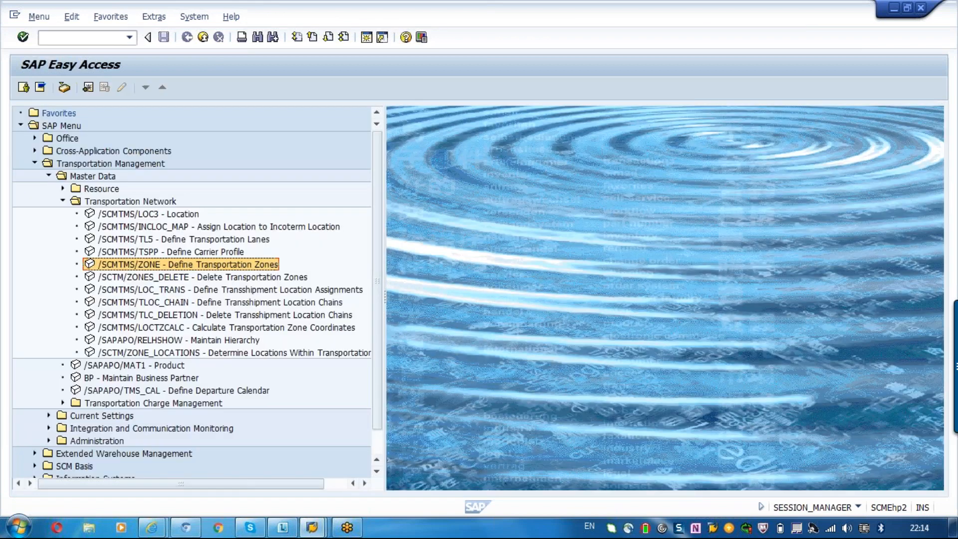
double_click(187, 264)
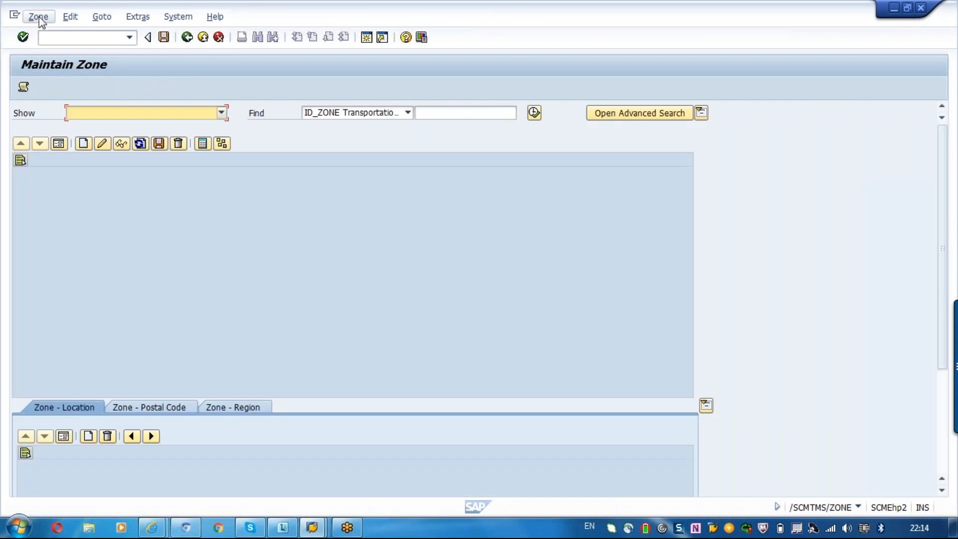
click(39, 17)
mouse_move(102, 16)
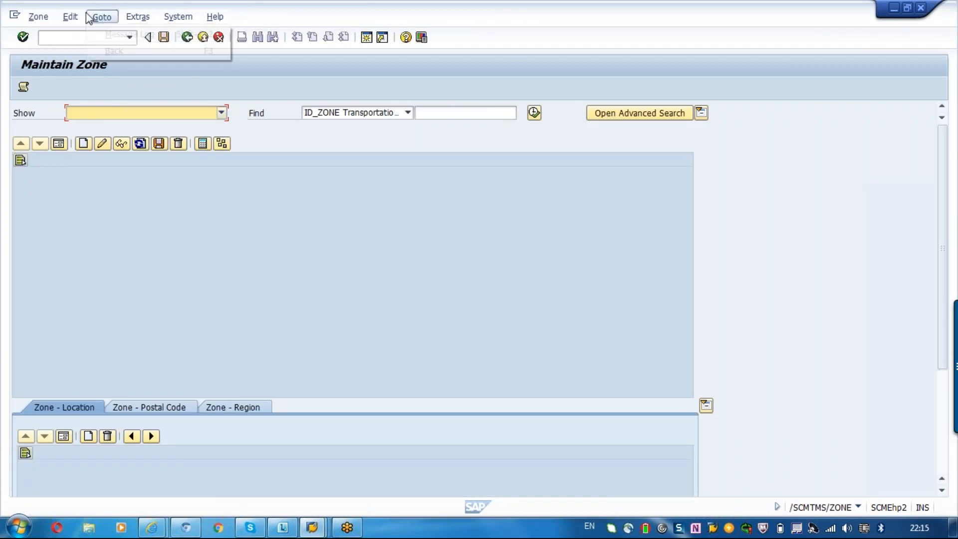
- Look up the saved zone TM_ZONE by its transportation zone ID
click(63, 163)
click(102, 144)
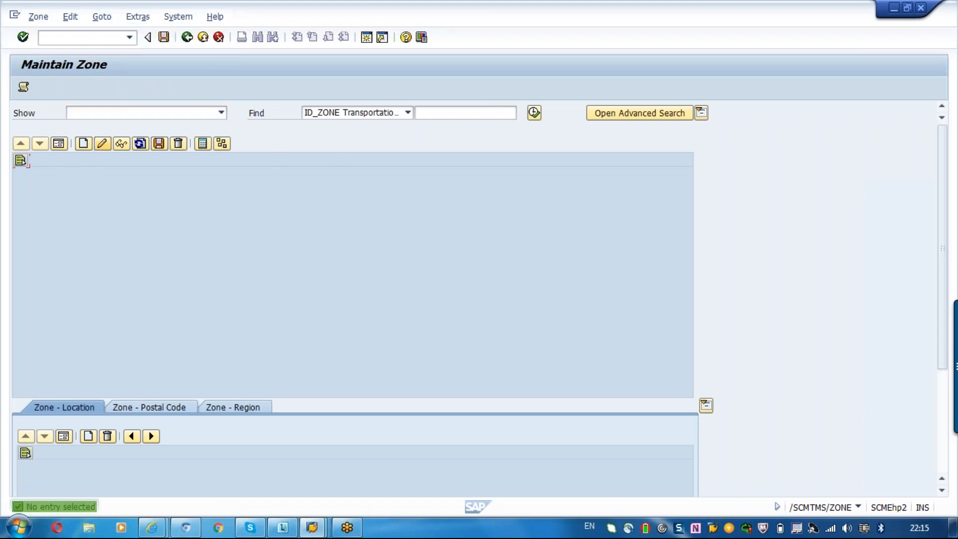
click(422, 114)
text(t)
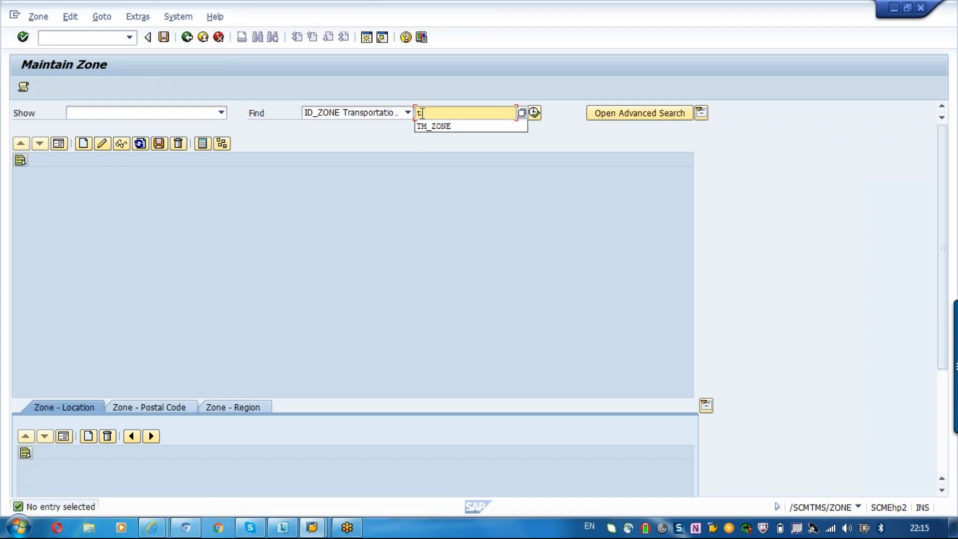
text(m_zone)
key(Return)
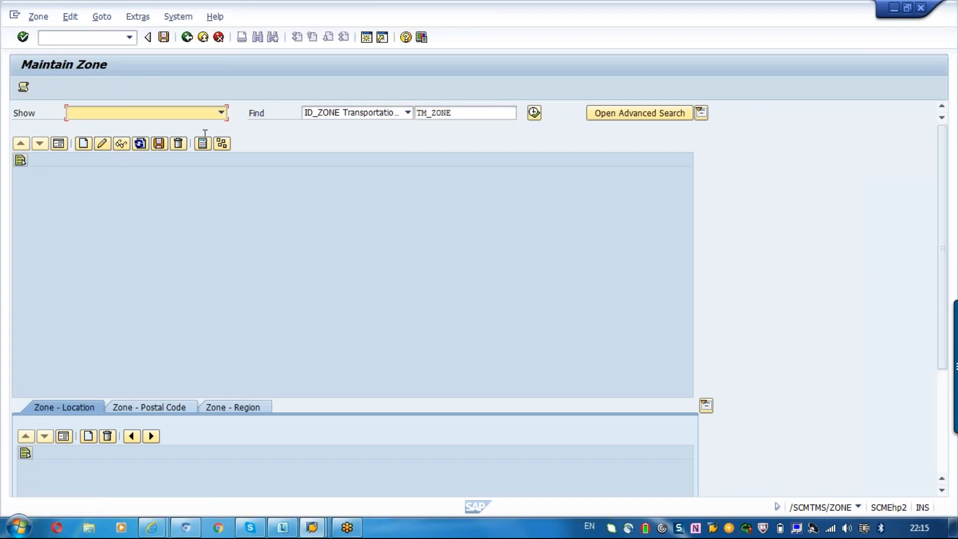
- Try to create a zone with the ID TM_ZONE and dismiss the resulting log
click(82, 145)
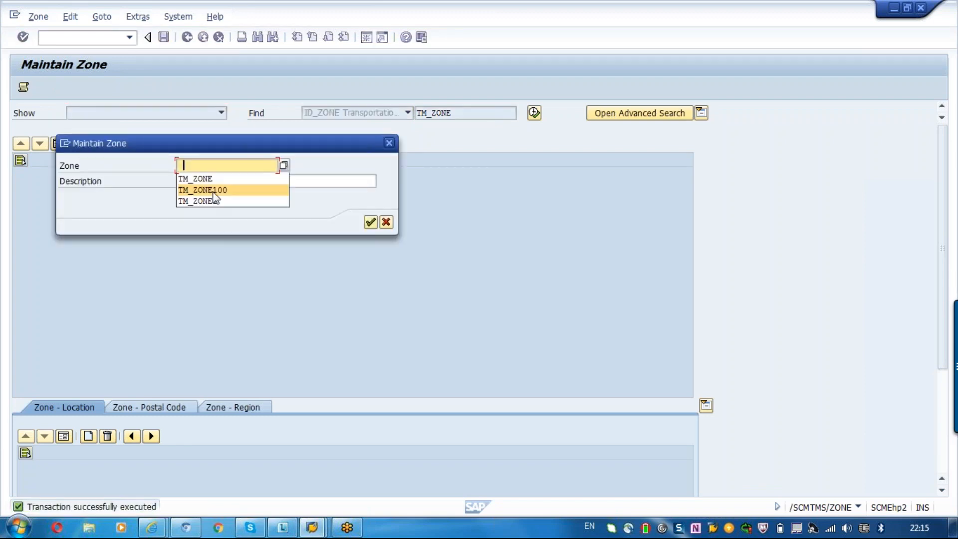
key(BackSpace)
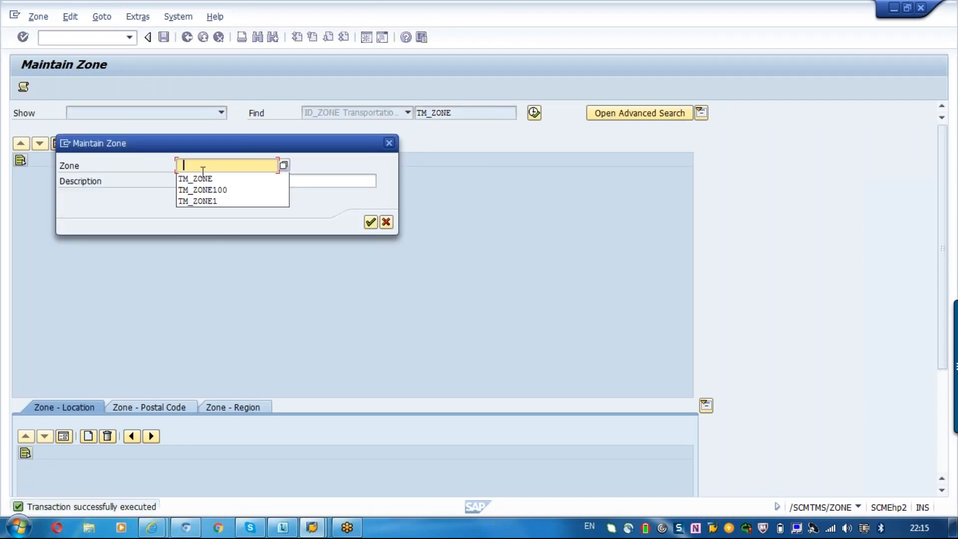
click(203, 178)
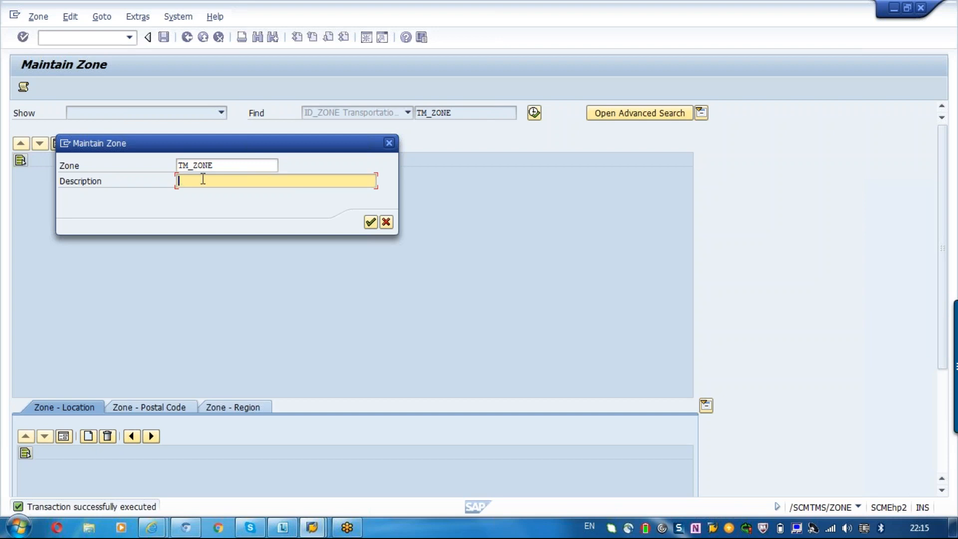
click(370, 222)
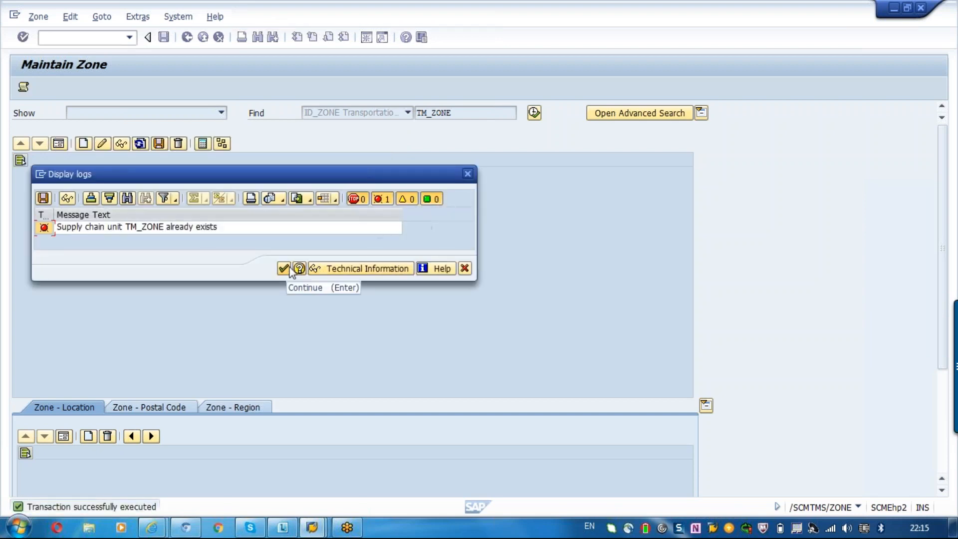
click(465, 269)
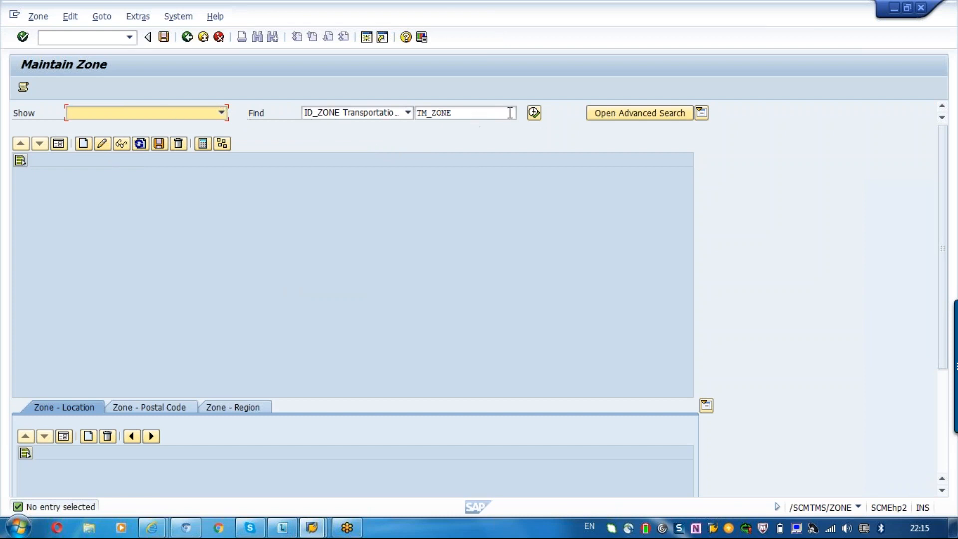
- Find TM_ZONE by its transportation zone ID and place the focus on its entry in the zone list
click(534, 112)
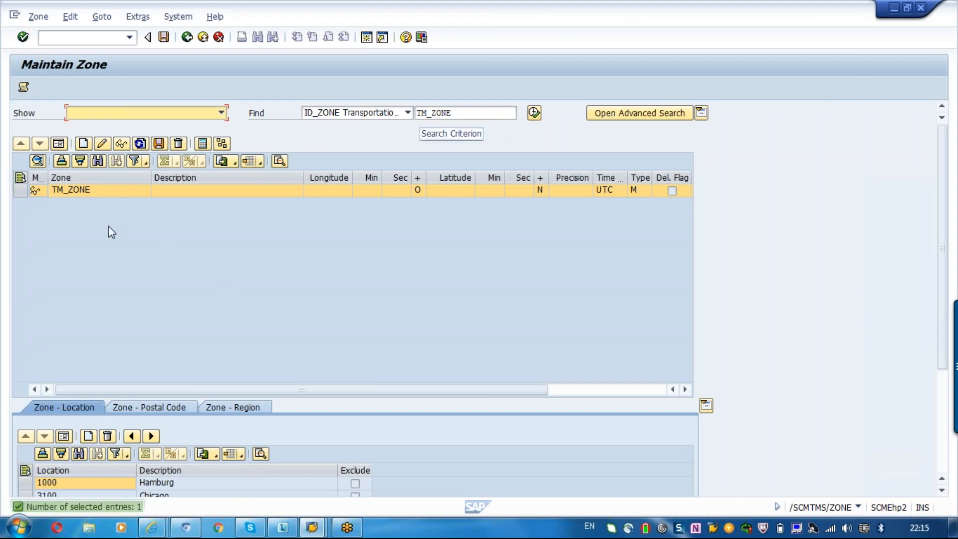
click(90, 194)
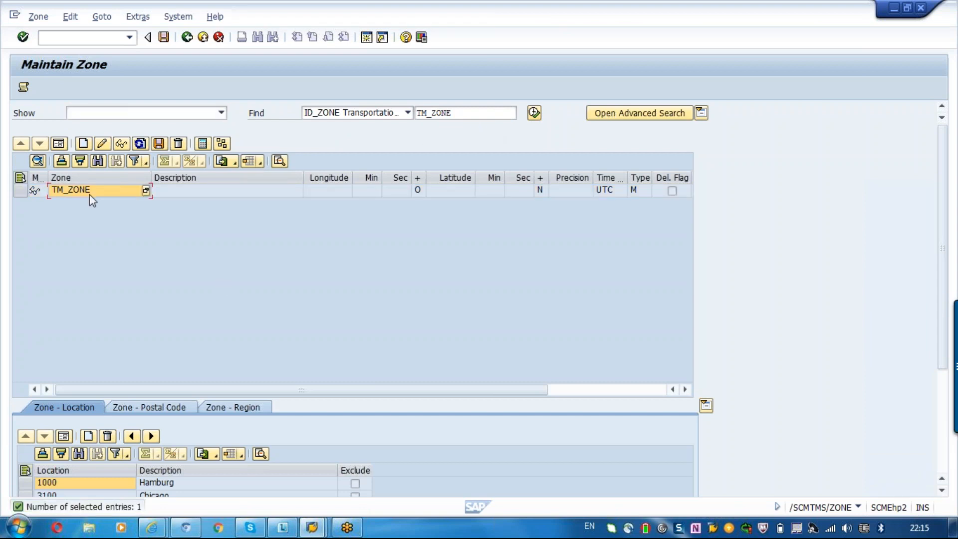
- Try to switch the zone to change mode and add a location without selecting its row, dismissing the logs
click(102, 143)
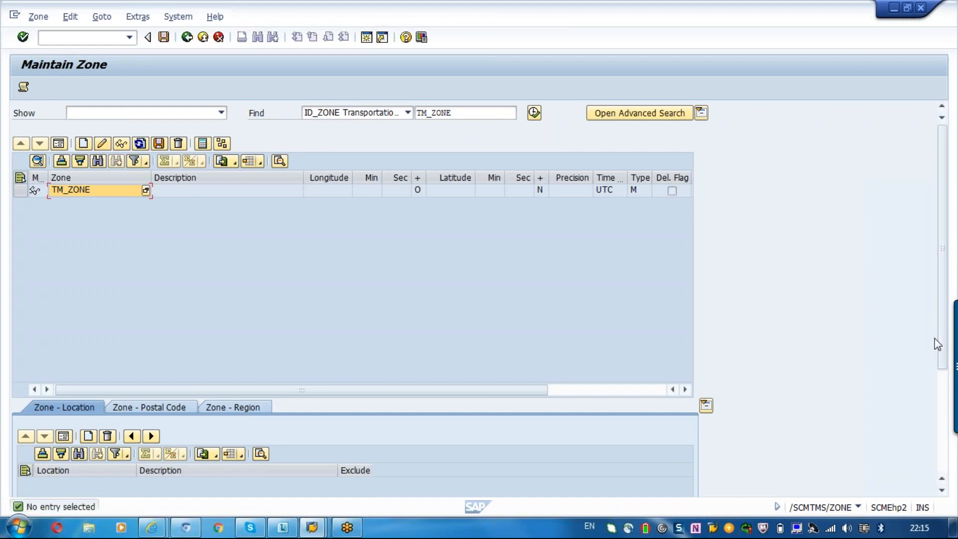
scroll(943, 394, down, 3)
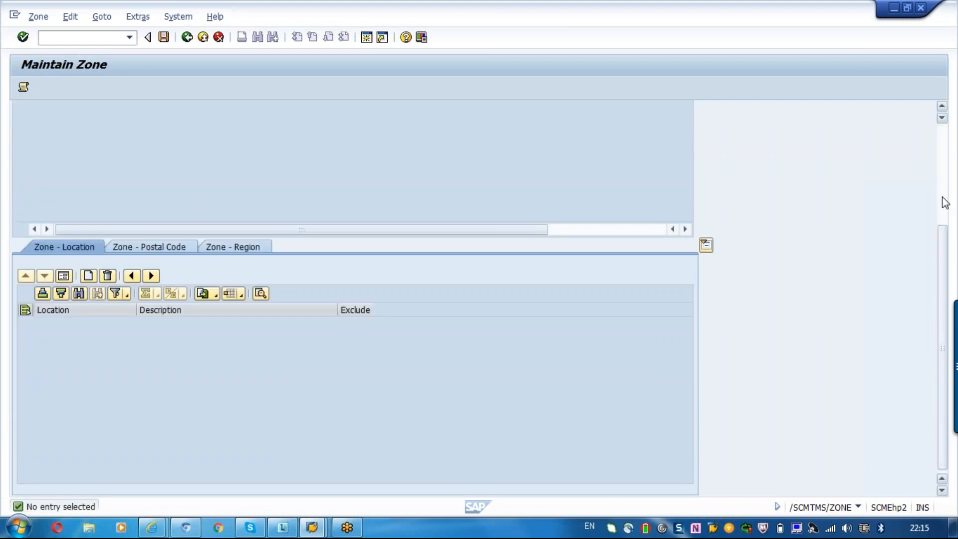
scroll(944, 202, up, 3)
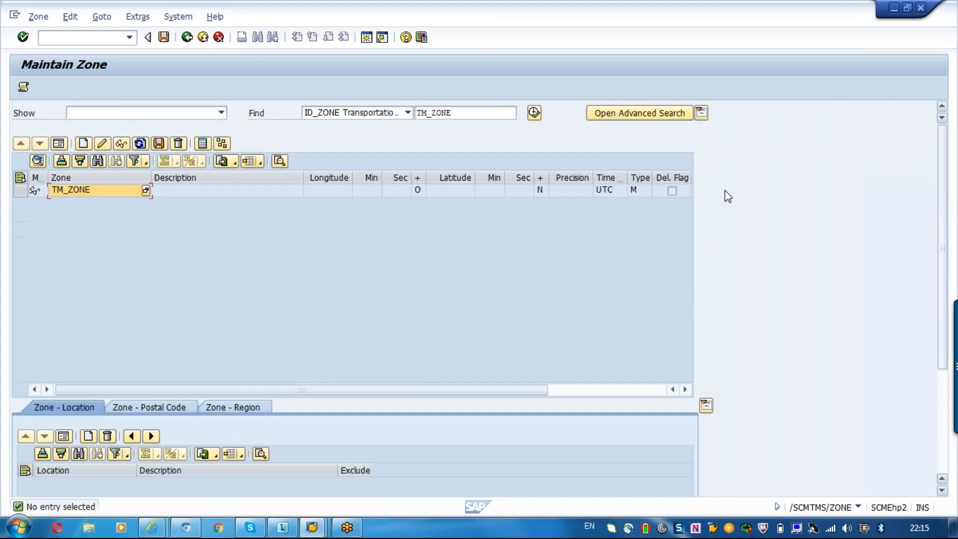
click(102, 143)
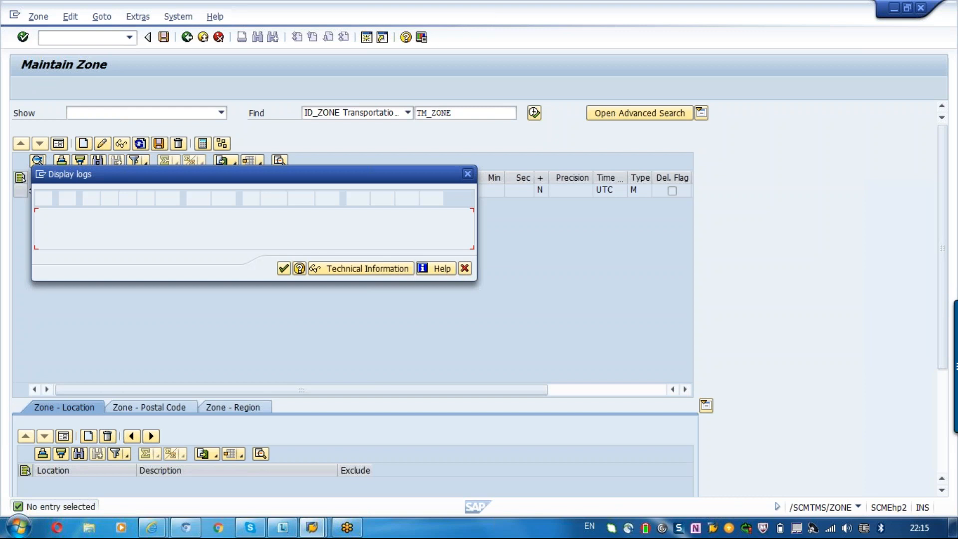
click(468, 269)
click(88, 438)
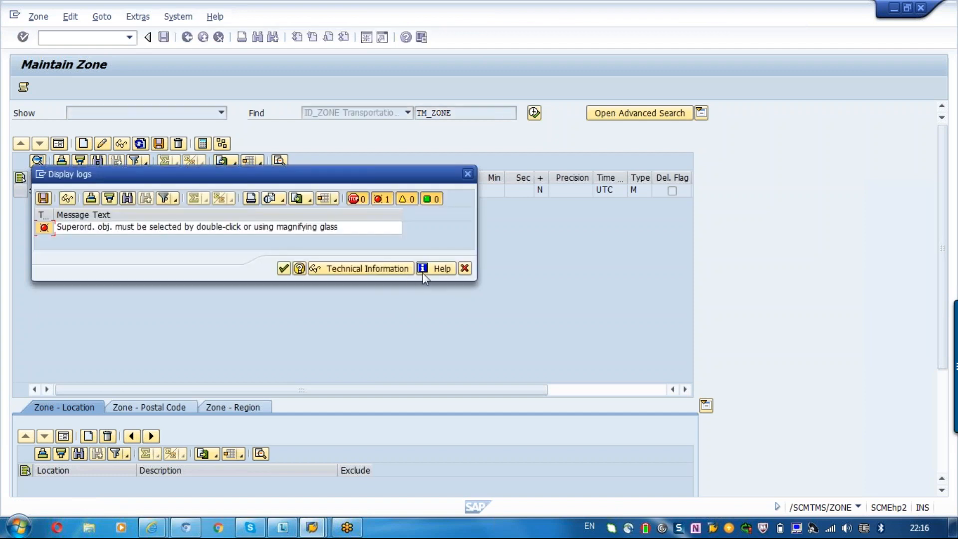
click(464, 269)
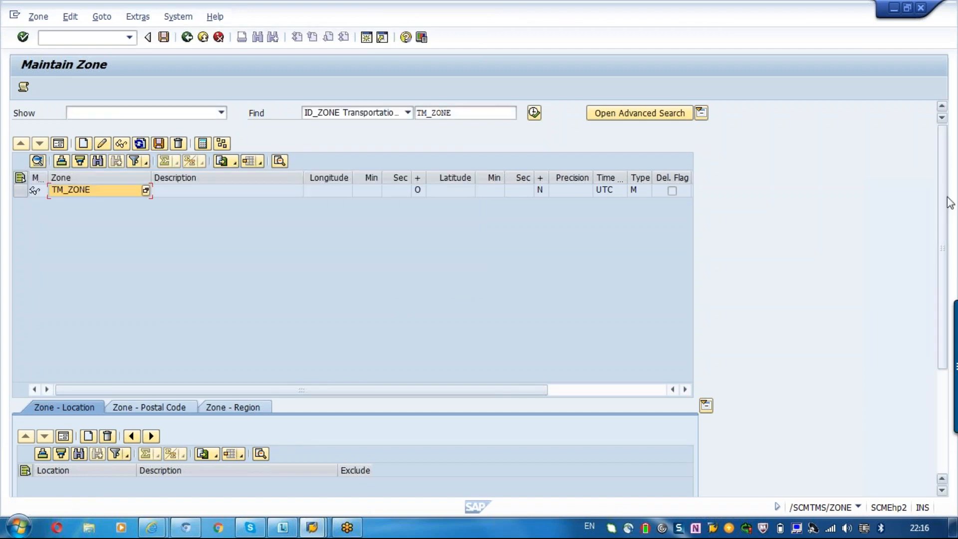
- Select the whole TM_ZONE row to load its assignments and switch the zone to change mode
scroll(945, 209, down, 1)
click(20, 159)
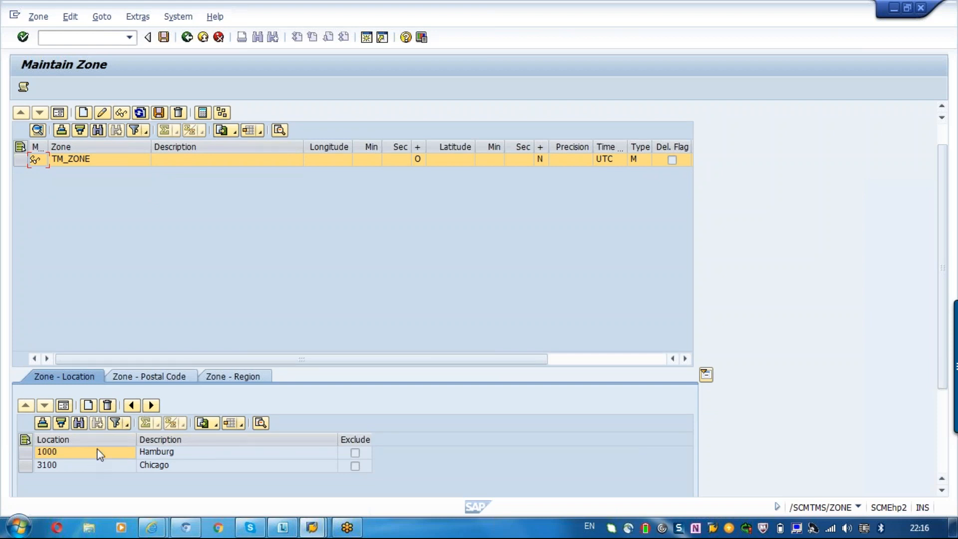
click(454, 161)
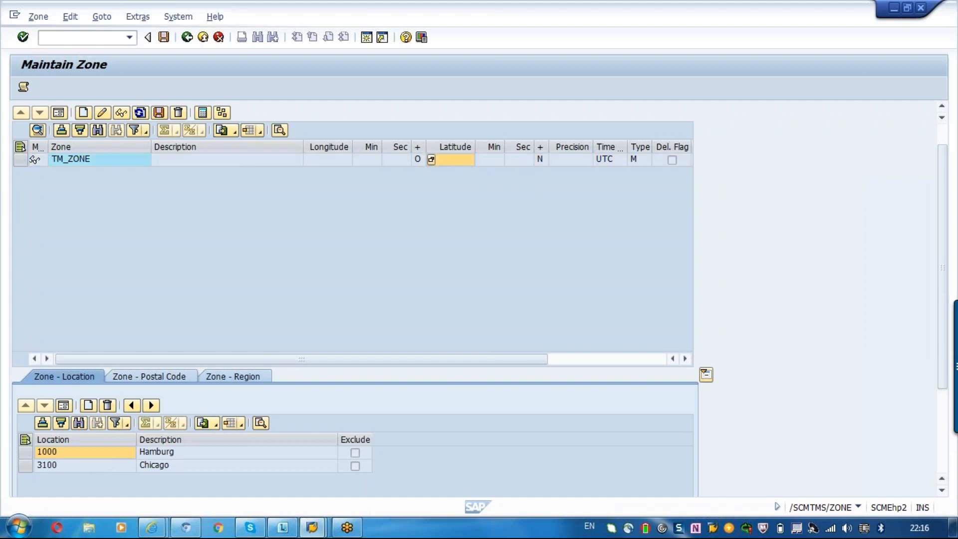
click(20, 159)
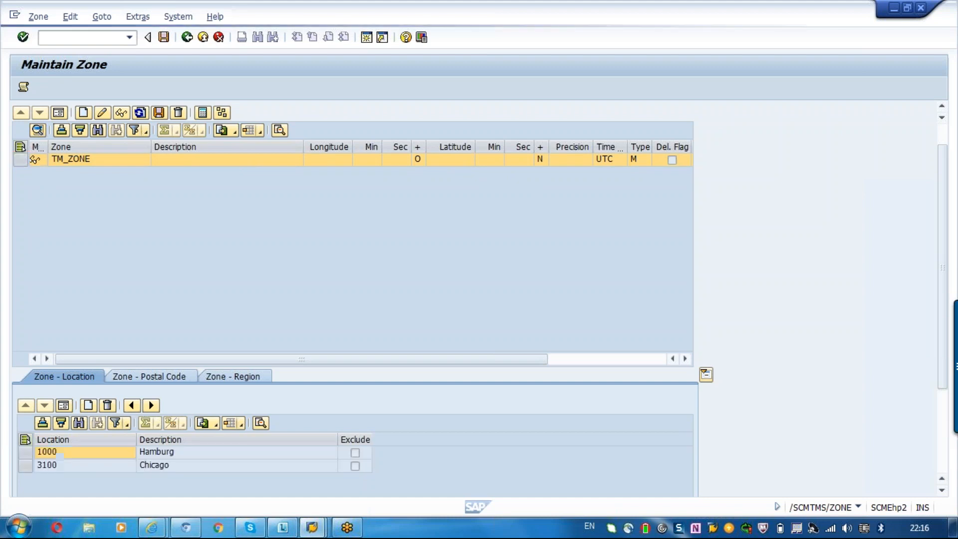
click(103, 113)
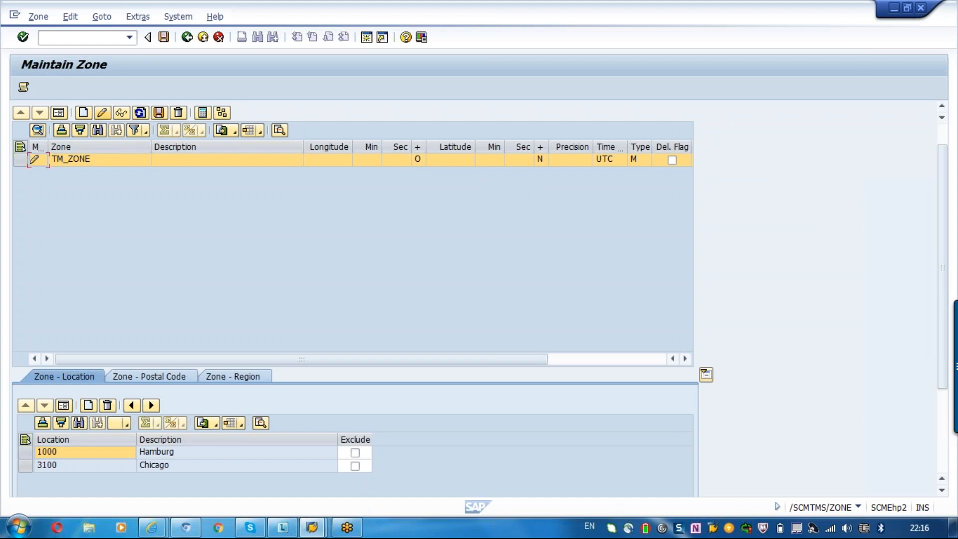
click(446, 164)
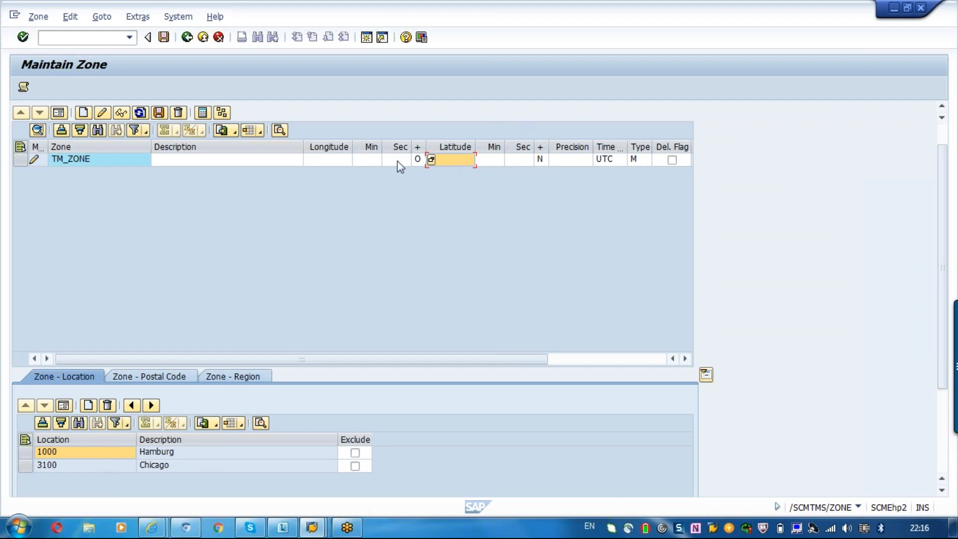
click(346, 161)
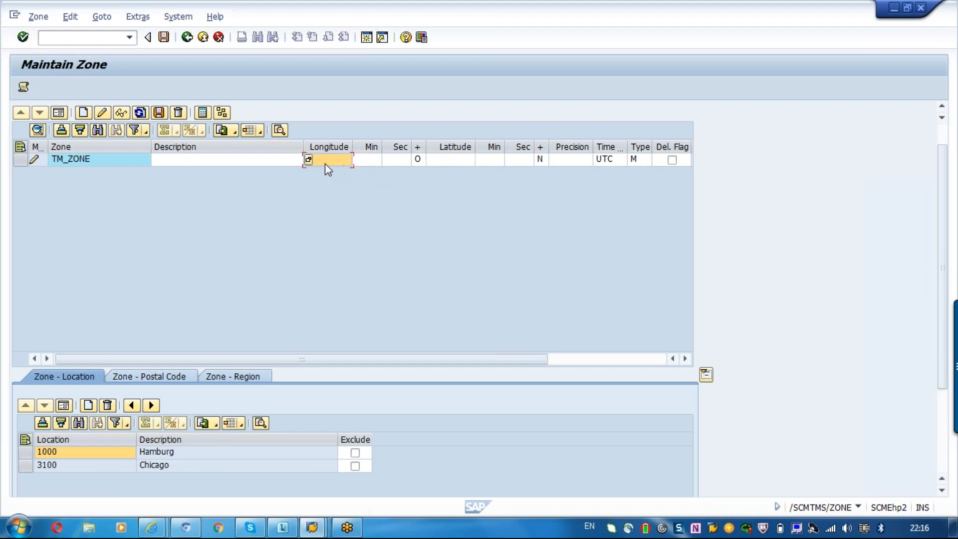
click(310, 163)
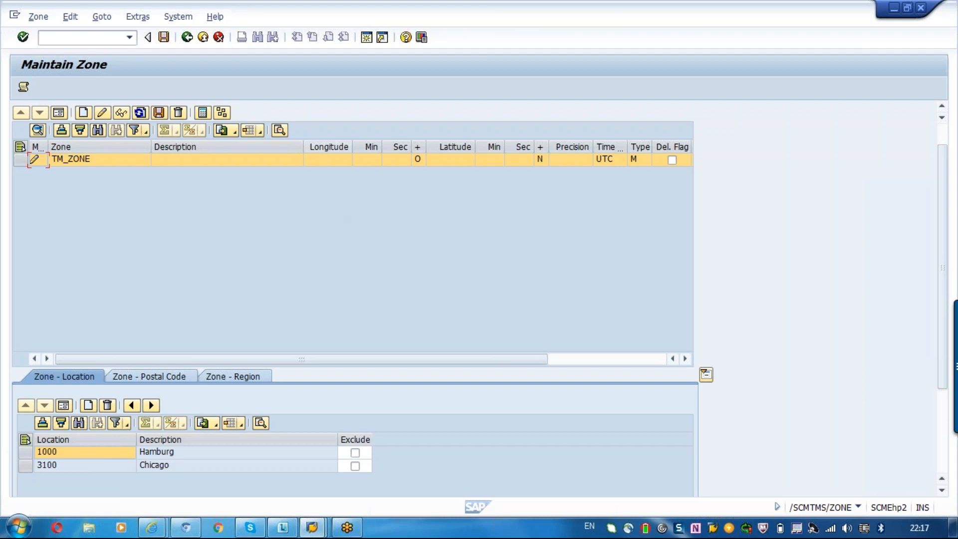
click(339, 161)
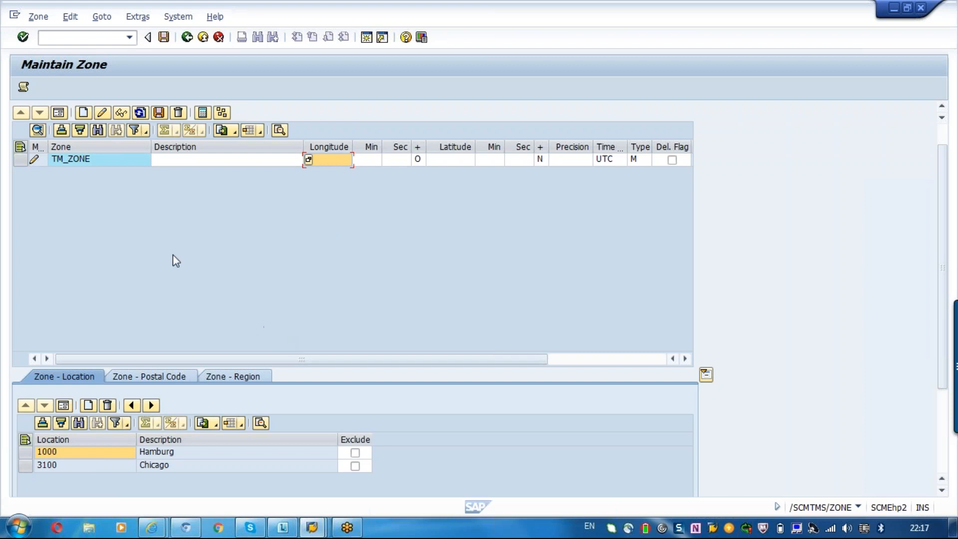
click(89, 165)
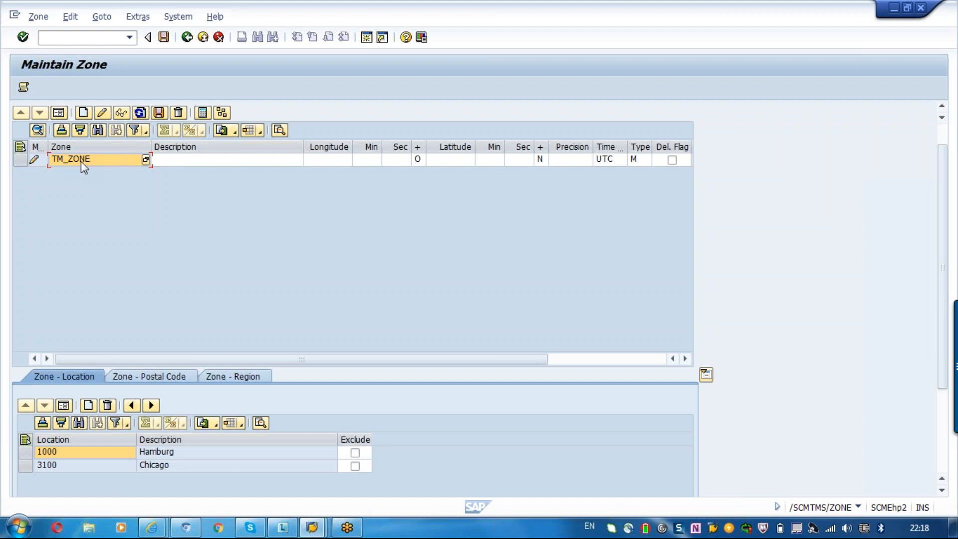
click(328, 161)
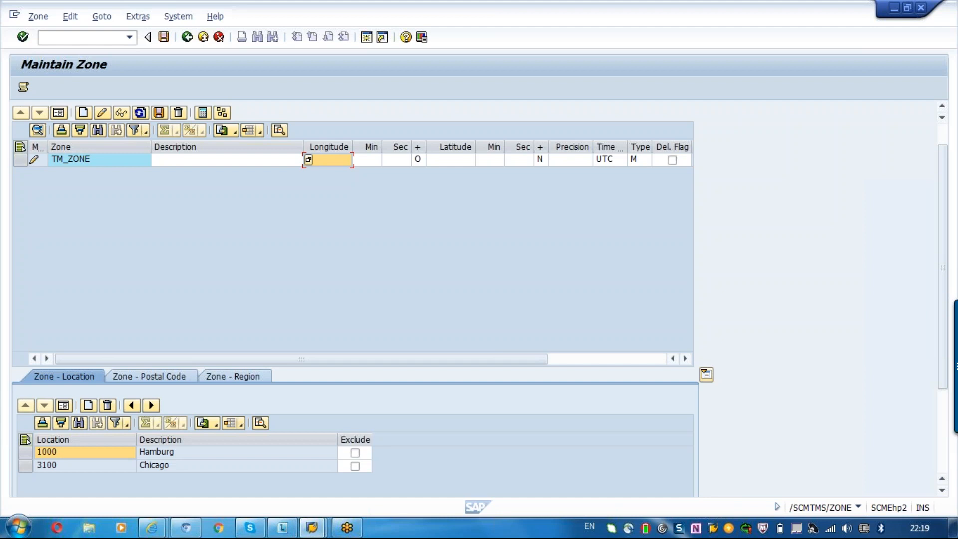
- Leave the zone maintenance with saving, and open Define Transshipment Location Assignments
click(187, 38)
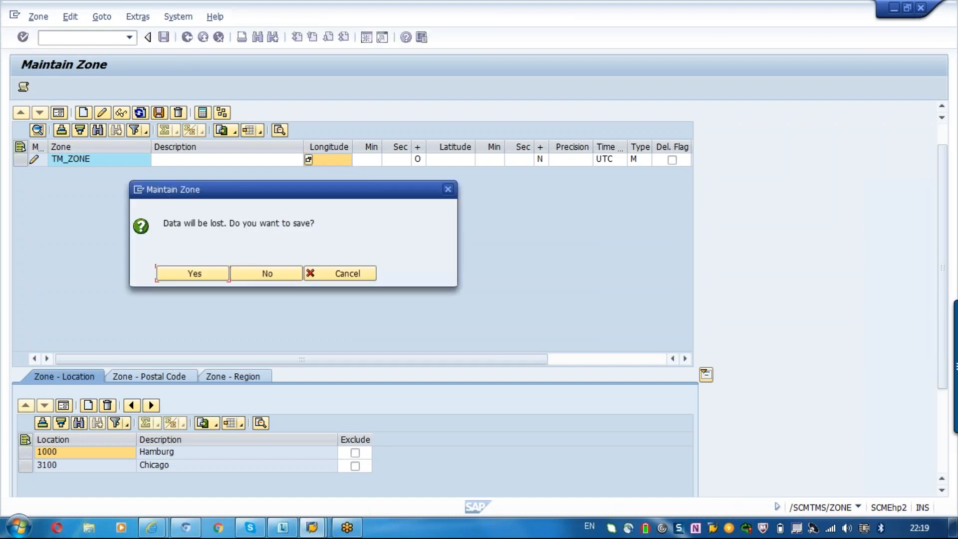
click(188, 274)
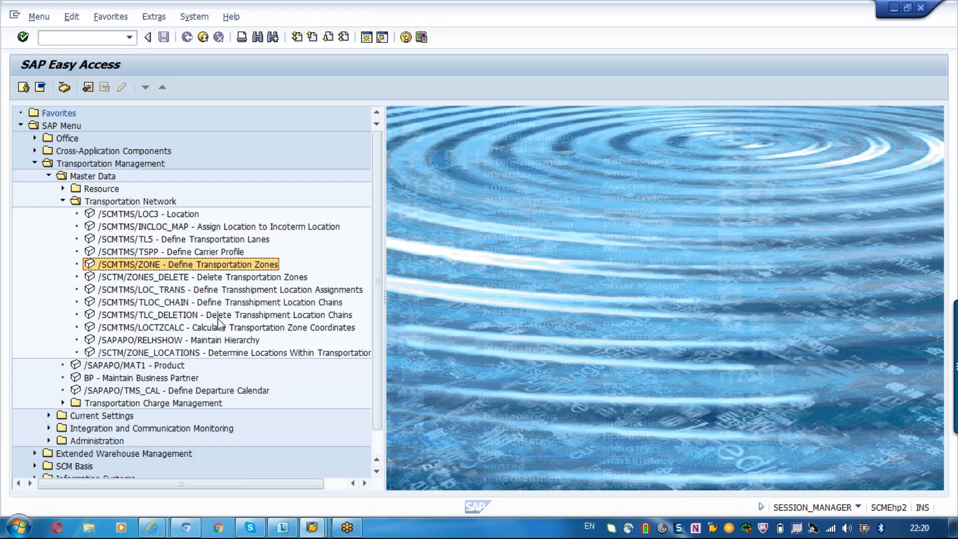
click(218, 318)
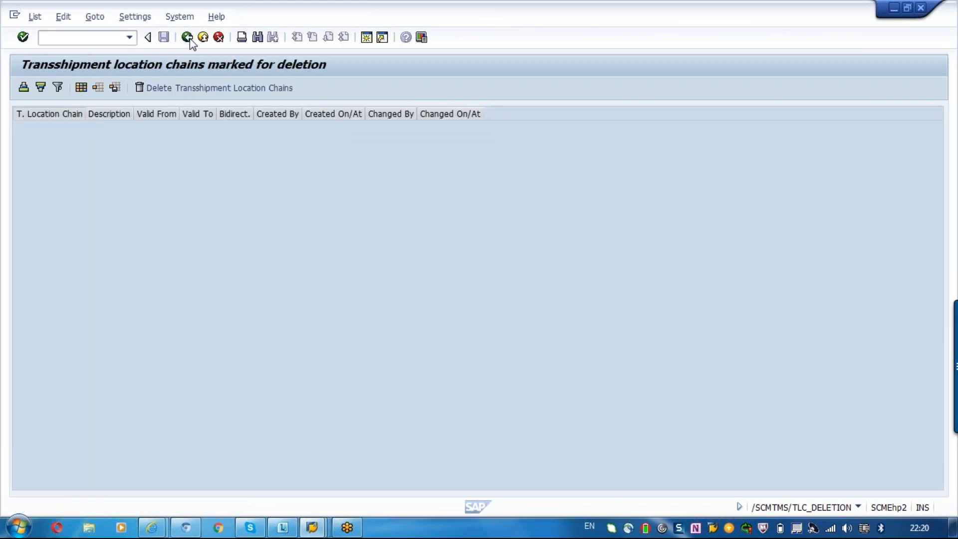
click(187, 37)
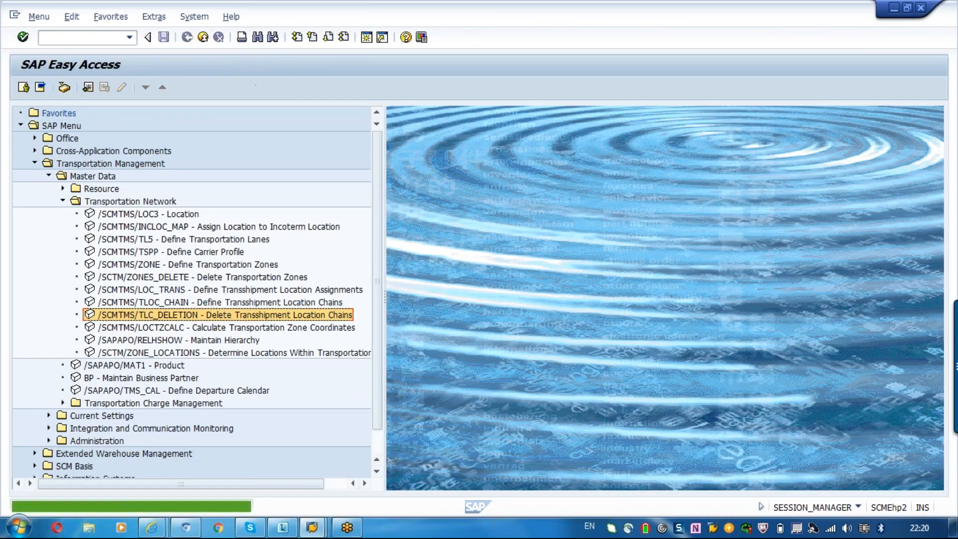
click(241, 289)
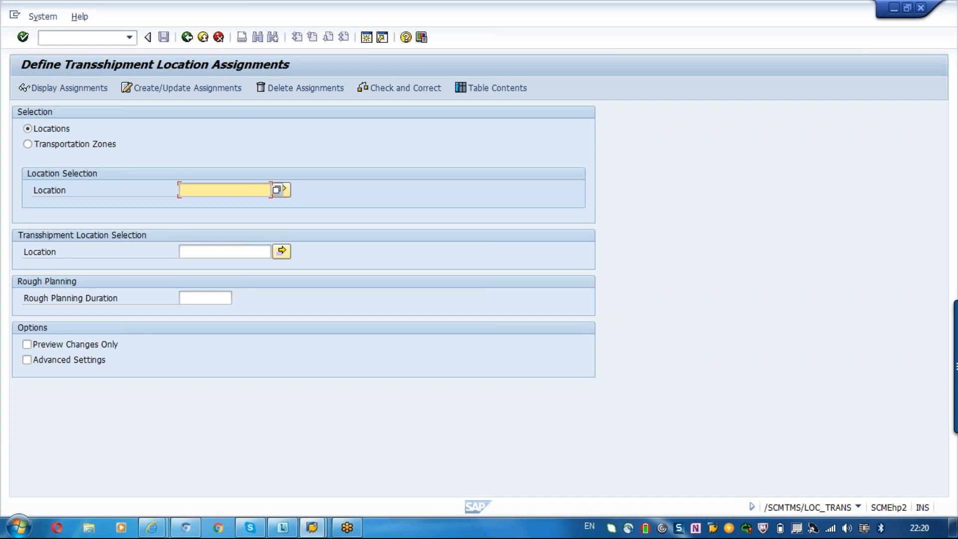
- Create a transshipment location assignment for location 3100 with transshipment location 10
text(3100)
click(225, 252)
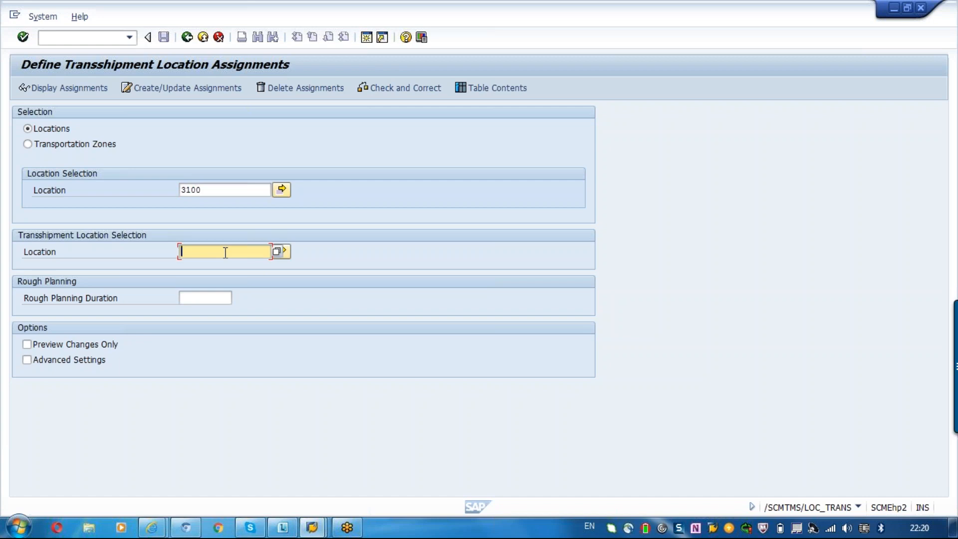
text(10)
click(154, 88)
click(221, 190)
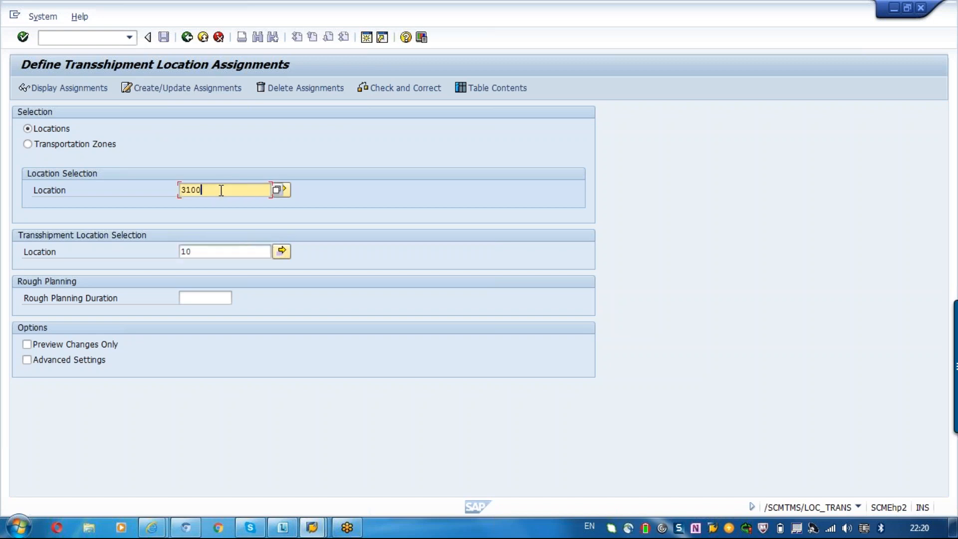
click(199, 251)
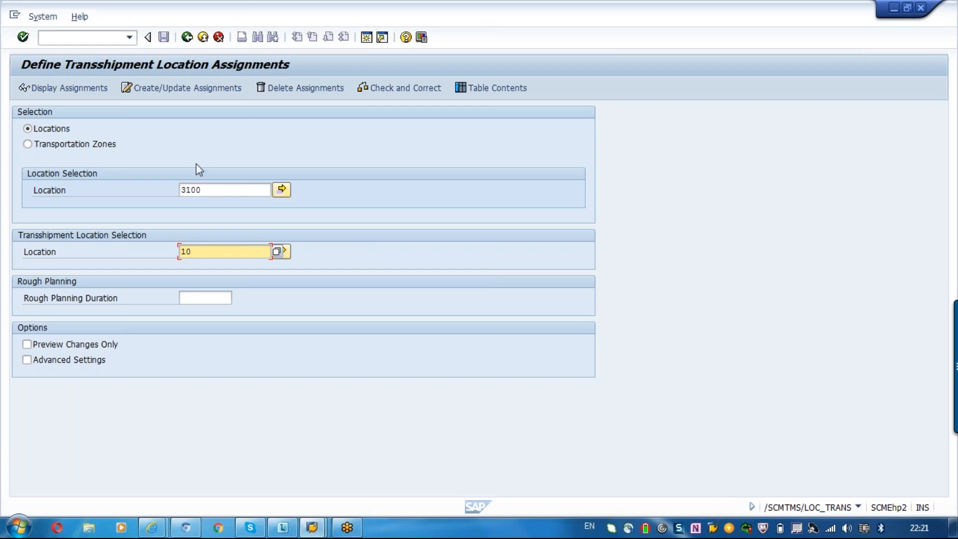
click(172, 91)
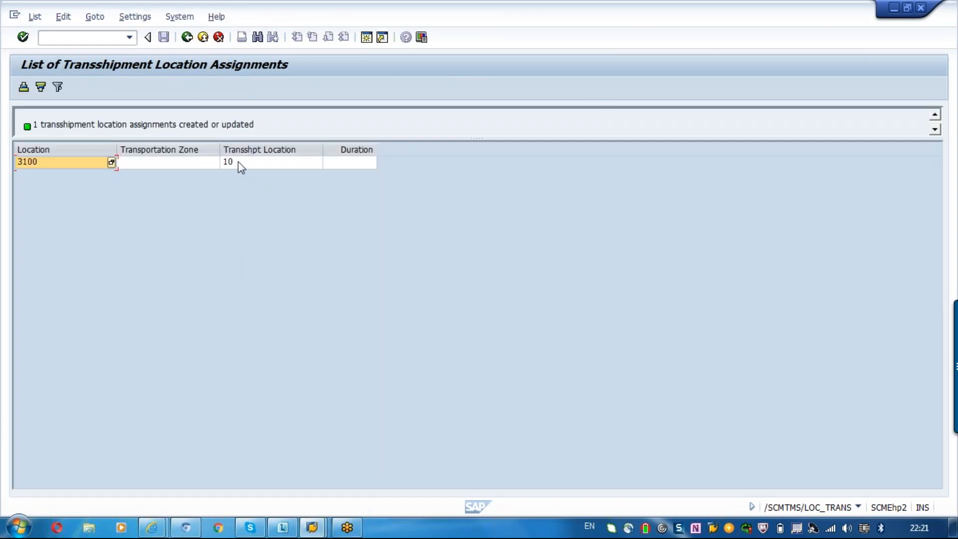
click(238, 162)
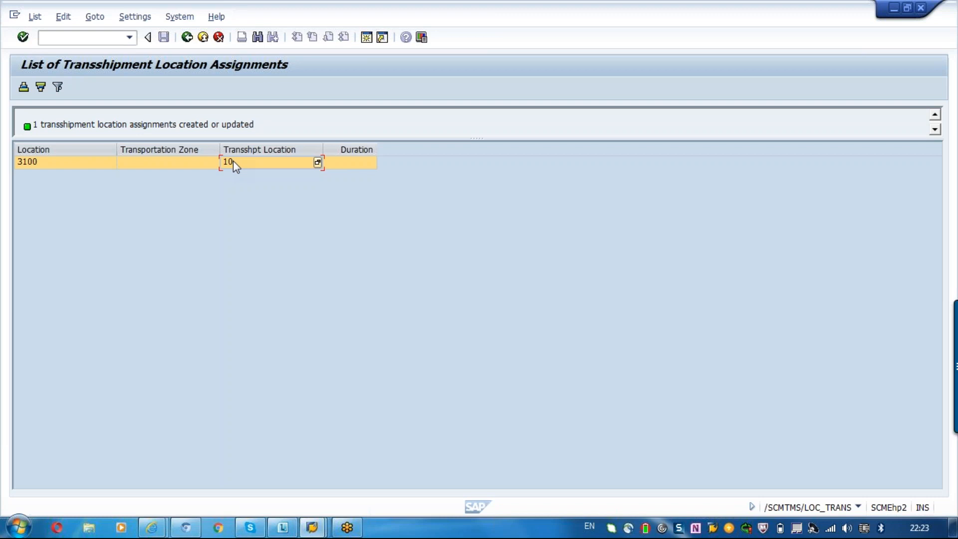
click(222, 244)
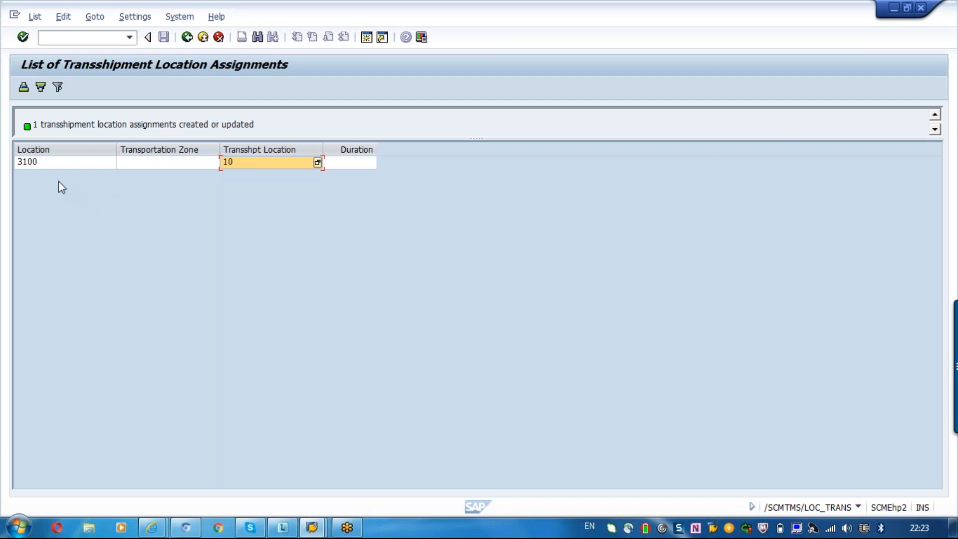
click(28, 163)
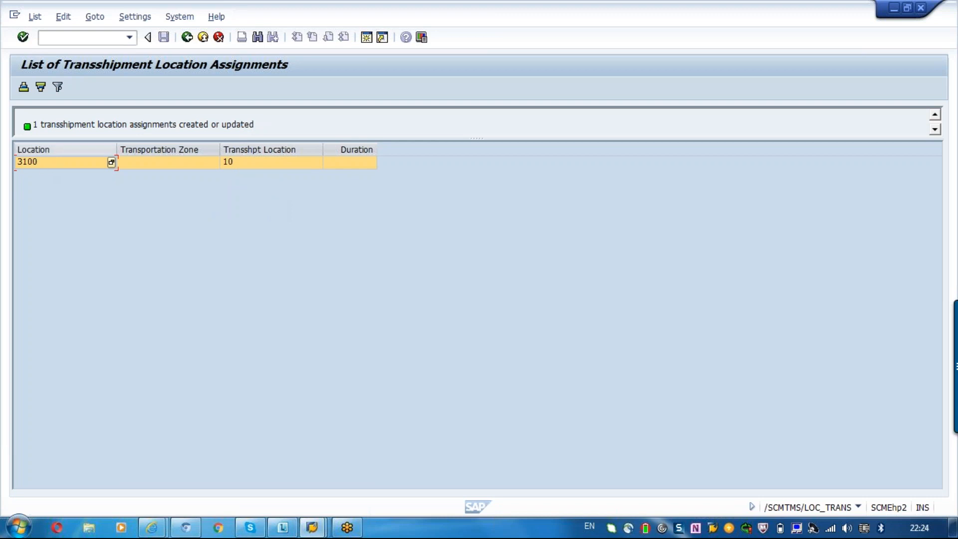
- Leave the list of transshipment location assignments and open Maintain Business Partner
click(250, 169)
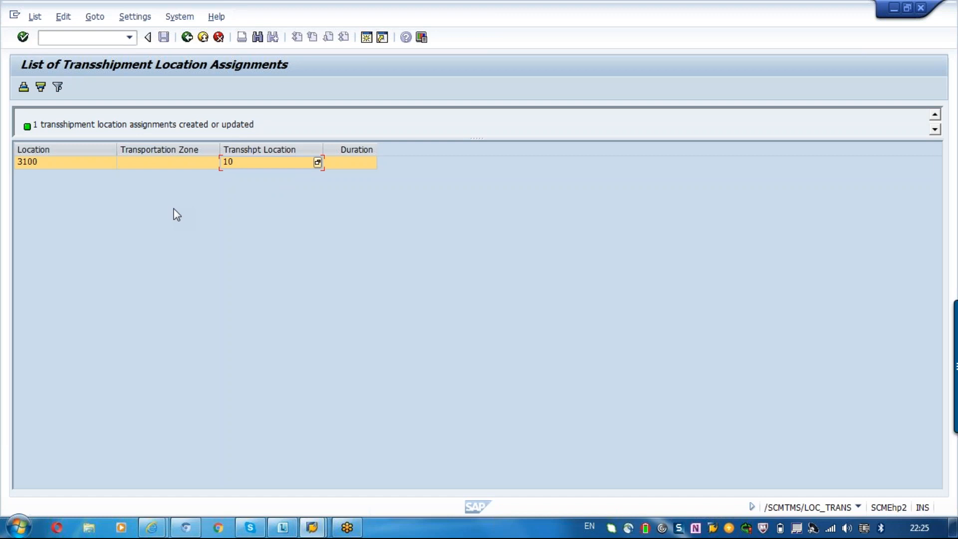
click(187, 38)
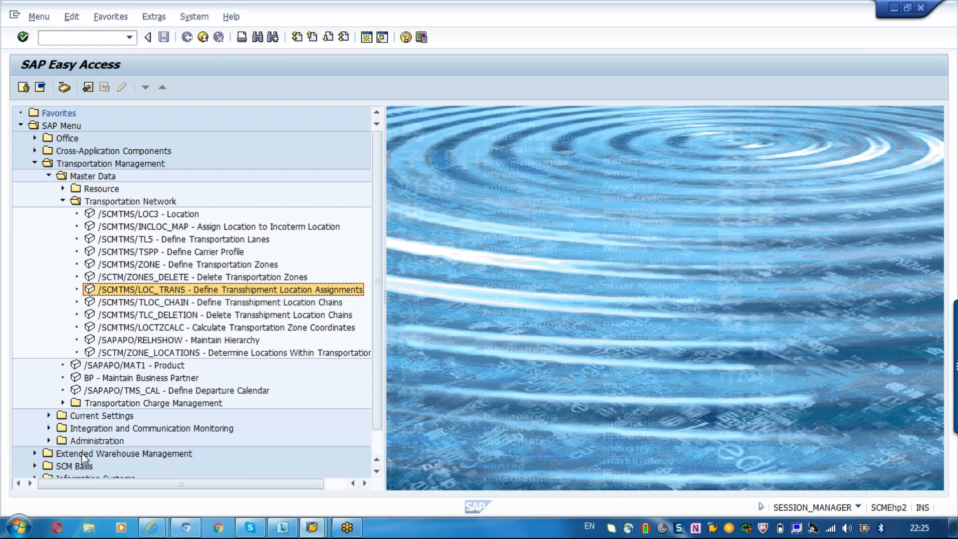
double_click(155, 379)
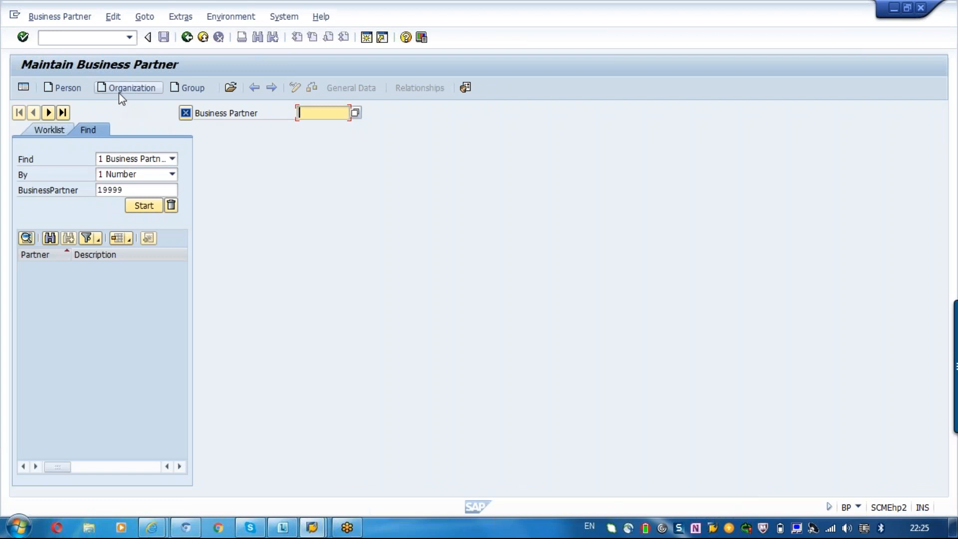
- Start creating an organization business partner in the role CRM010 Carrier
click(120, 94)
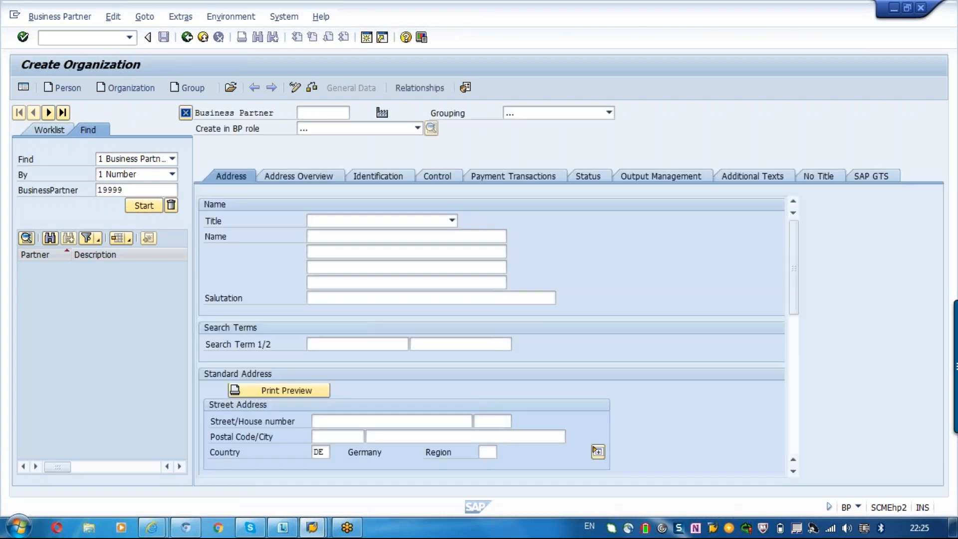
click(345, 128)
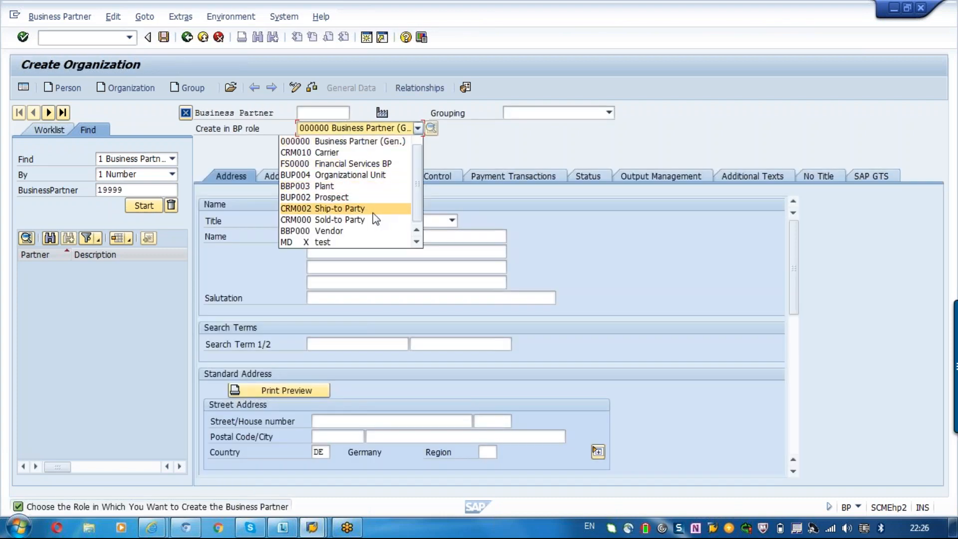
click(346, 152)
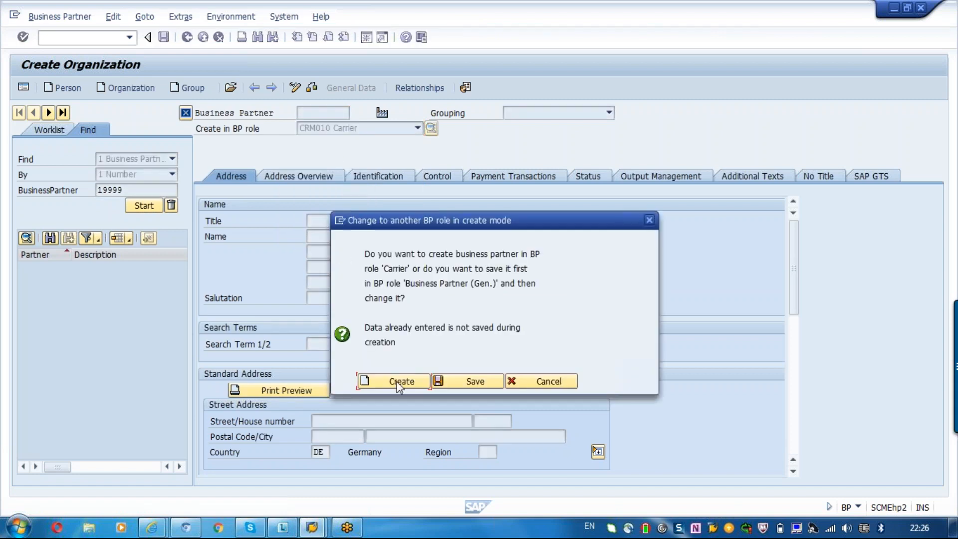
key(Return)
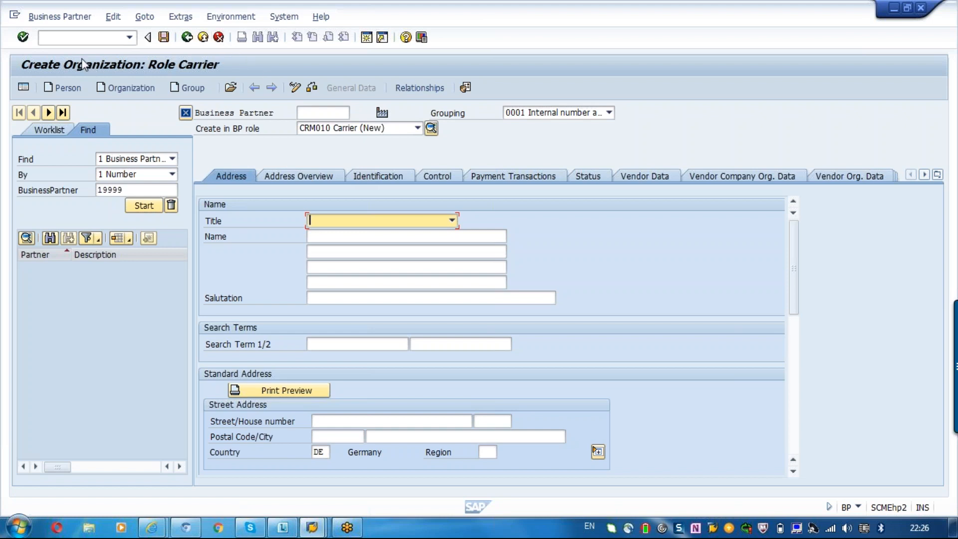
- Leave the business partner maintenance without saving the new carrier organization
click(79, 38)
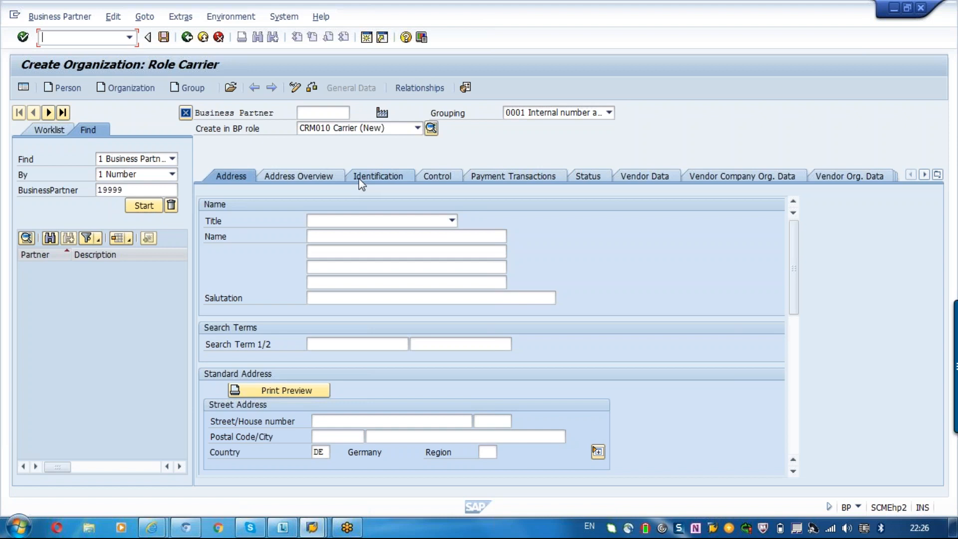
click(187, 37)
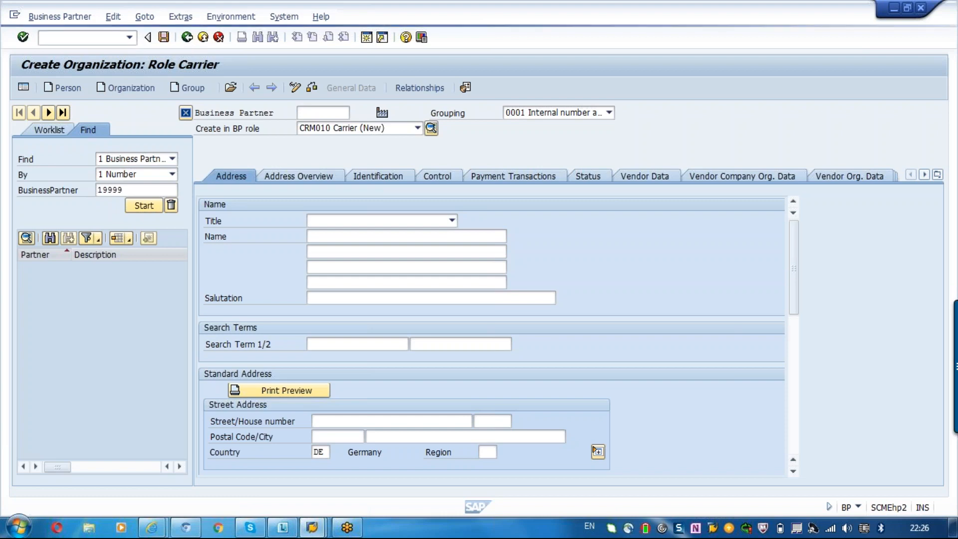
click(476, 304)
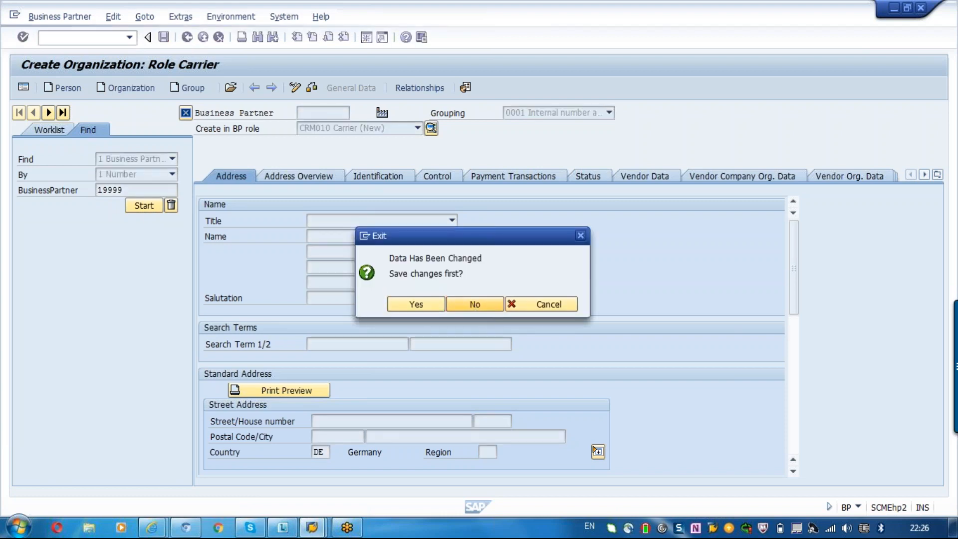
- Open the product master, display the global data of product M-16, and return to the SAP menu
double_click(150, 367)
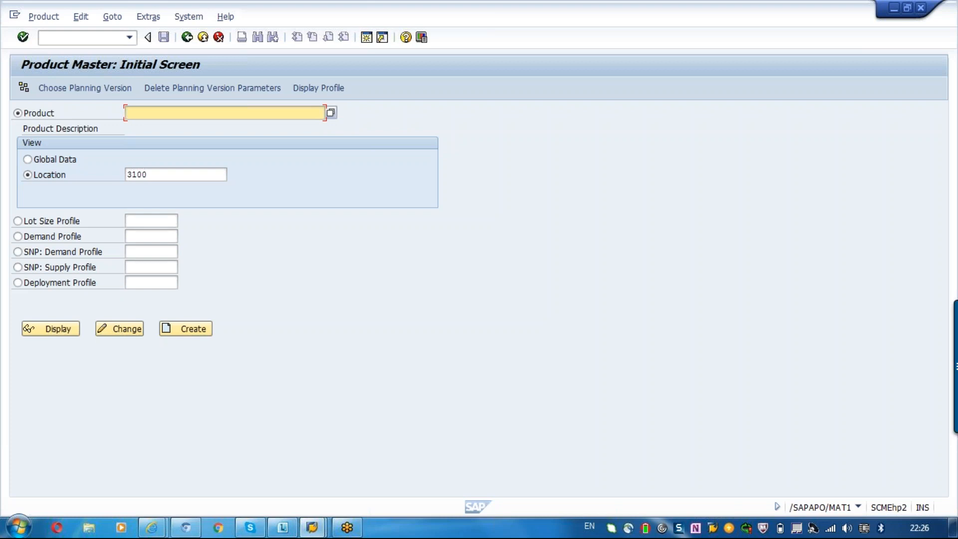
text(m-16)
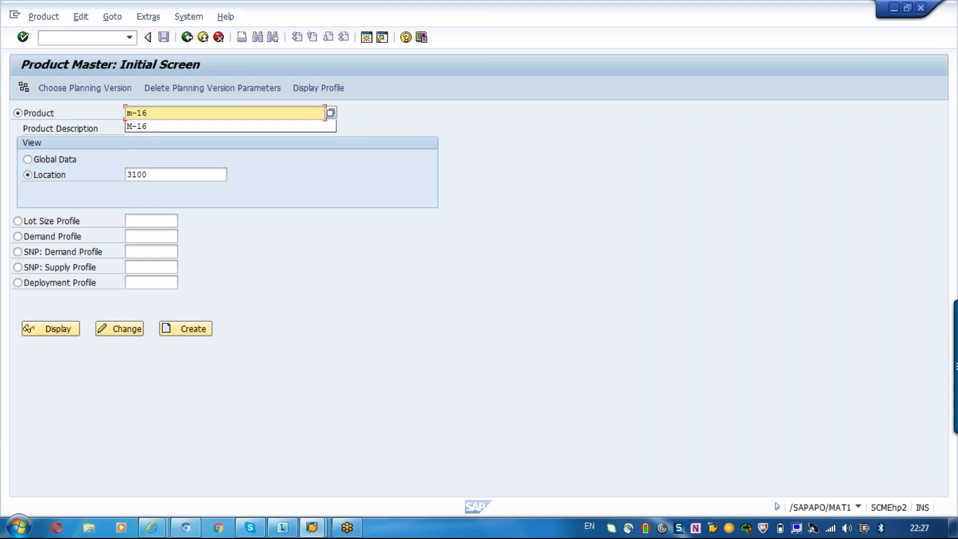
click(148, 125)
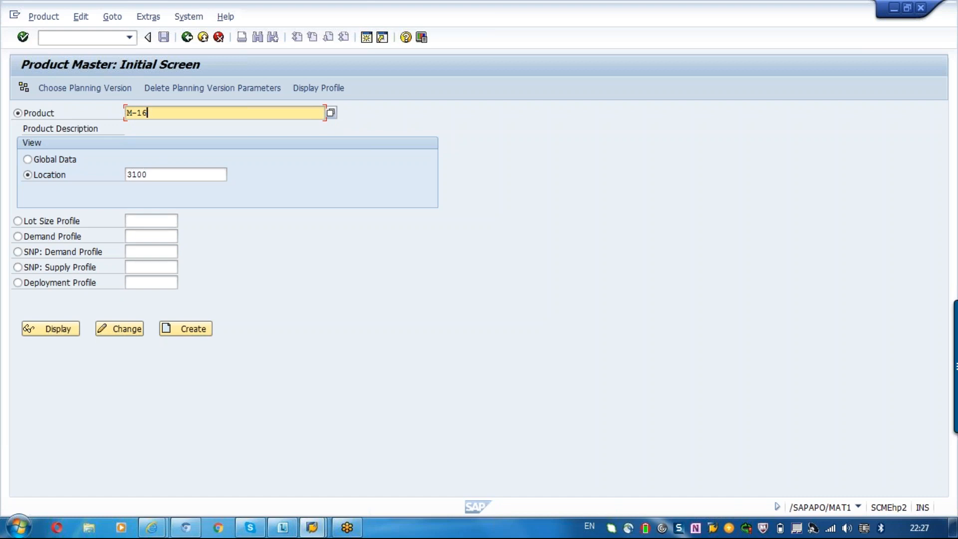
click(64, 160)
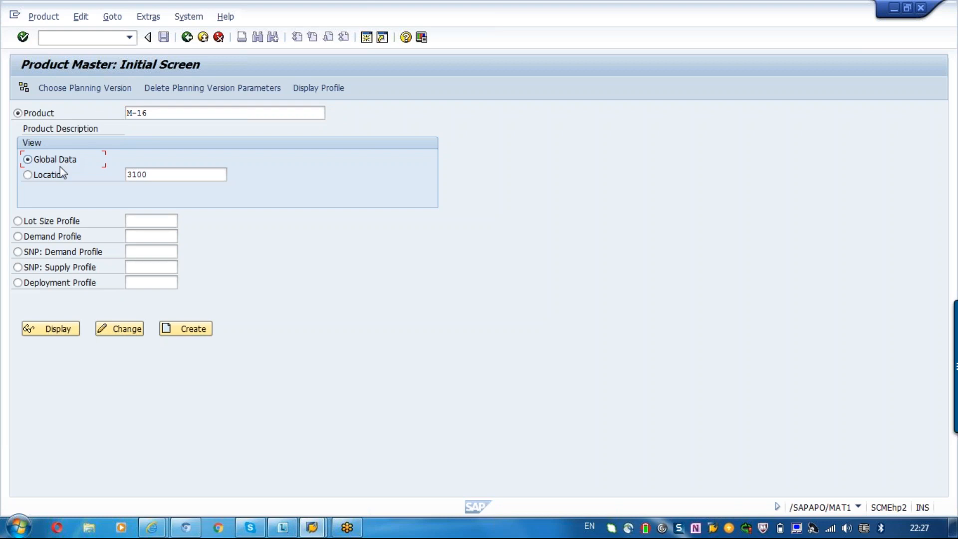
click(57, 330)
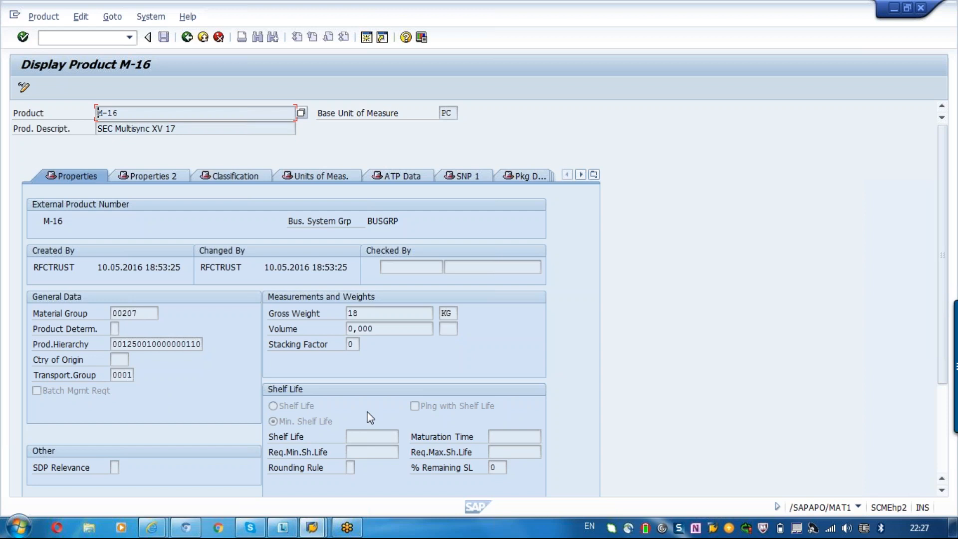
click(192, 39)
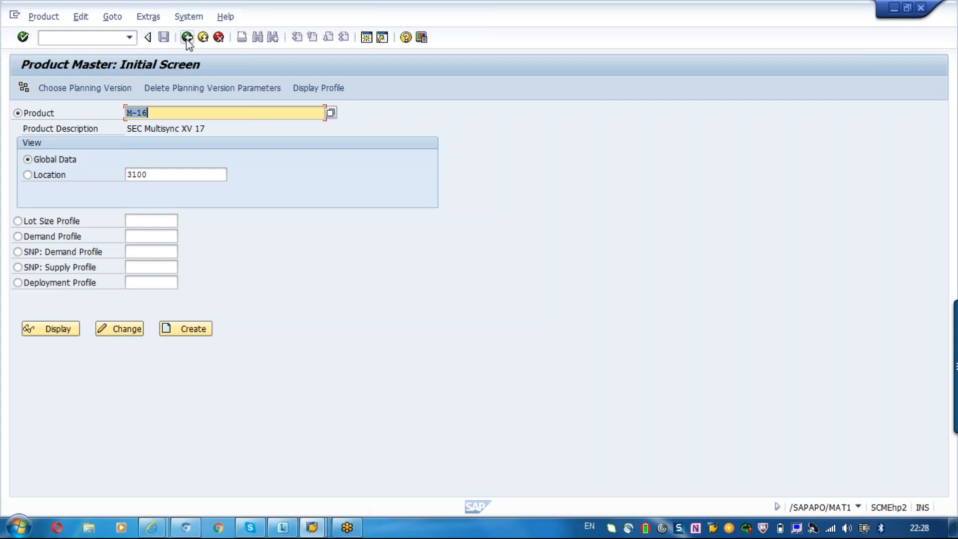
click(188, 38)
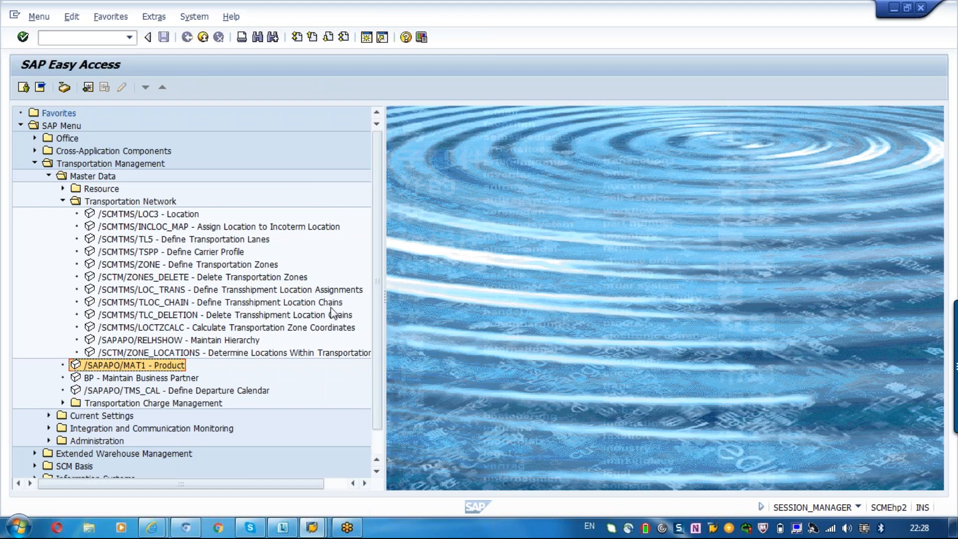
- Open Define Transshipment Location Chains to view its search and location list areas, and return to the SAP menu
click(306, 303)
double_click(307, 303)
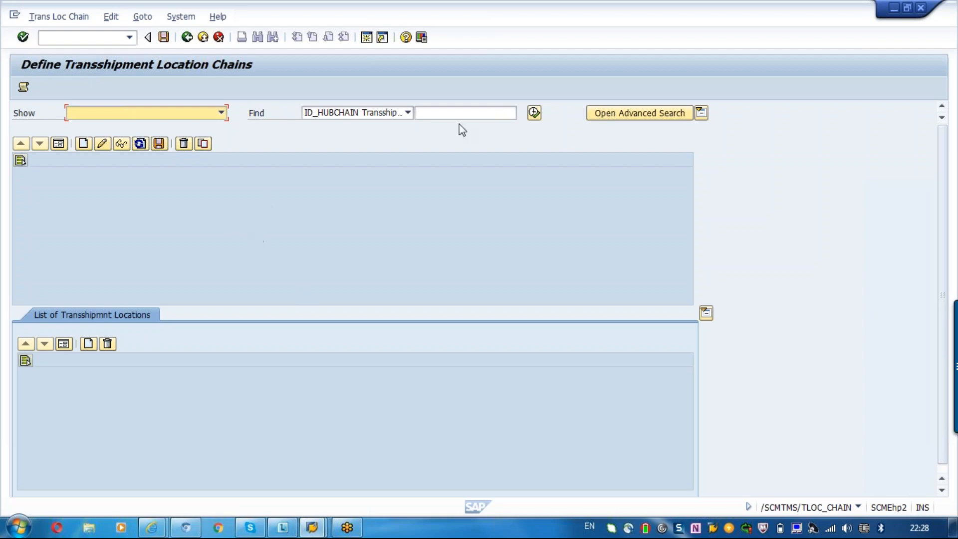
click(479, 111)
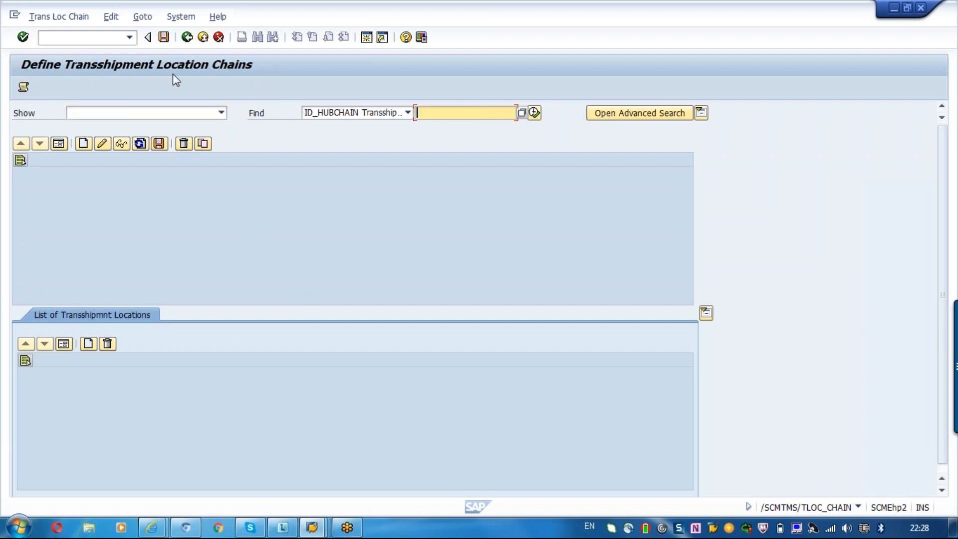
click(191, 42)
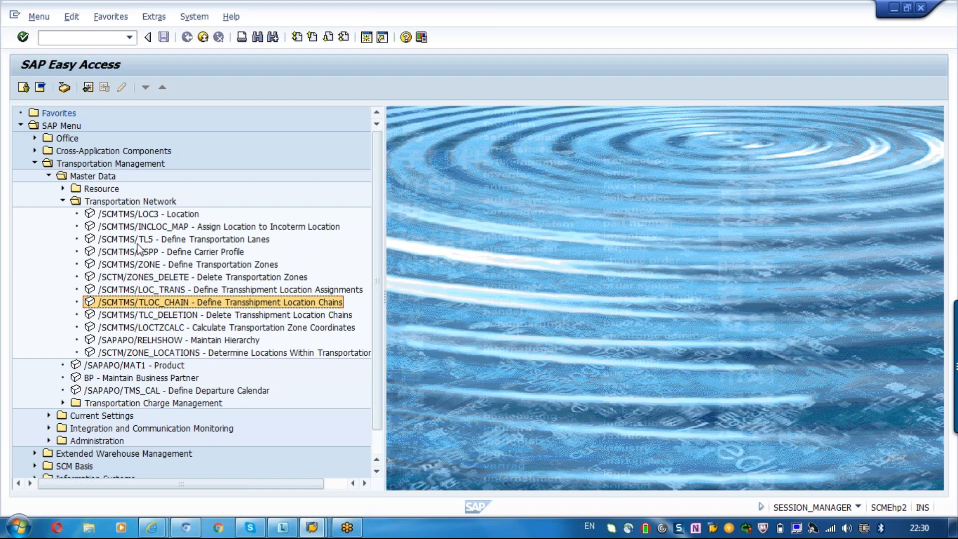
- Start entering a transaction code from the SAP menu screen
click(86, 43)
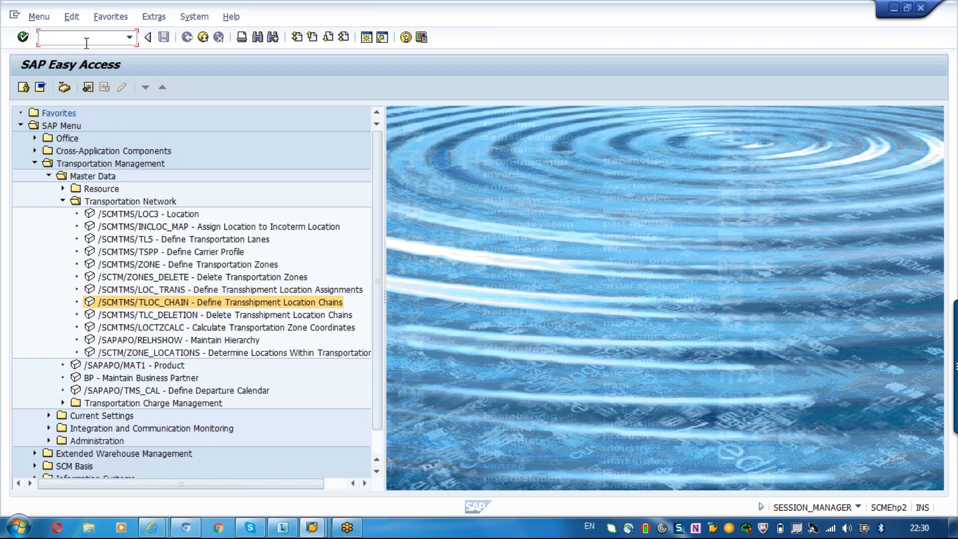